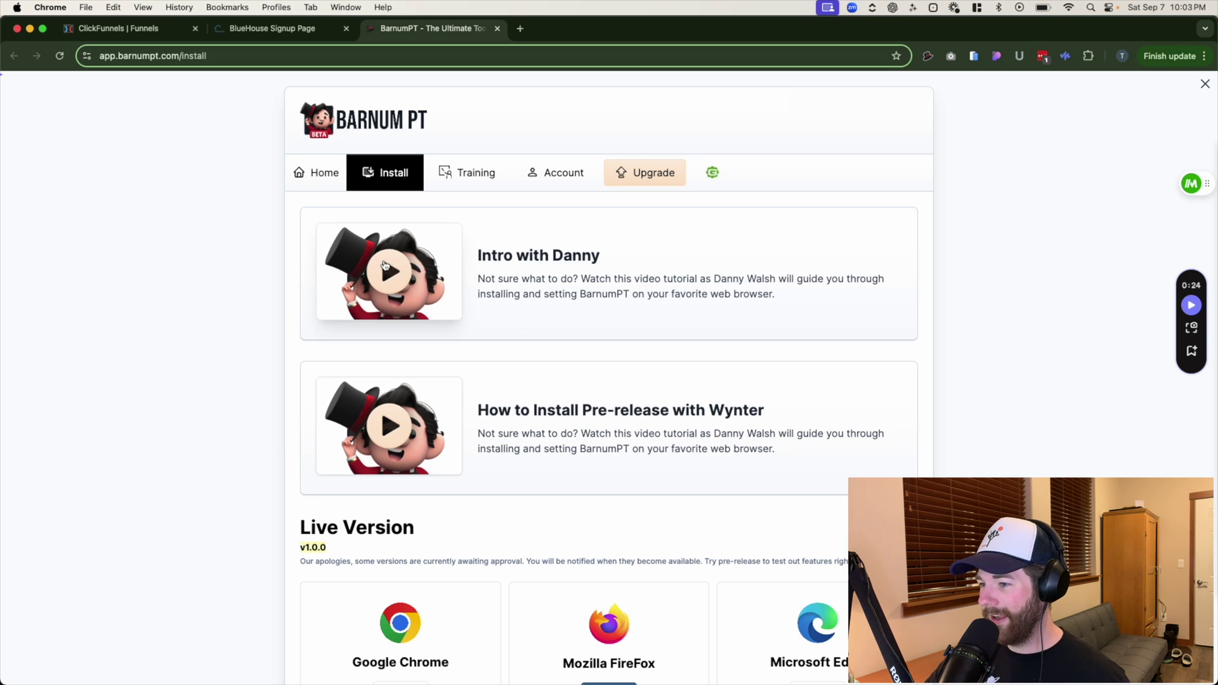
Step: Scroll through the BarnumPT Install page, then show Chrome's installed extensions with BarnumPT (Pre-Release) listed
{"action": "scroll", "coordinate": [511, 411], "scroll_direction": "down", "scroll_amount": 1}
{"action": "scroll", "coordinate": [512, 411], "scroll_direction": "down", "scroll_amount": 3}
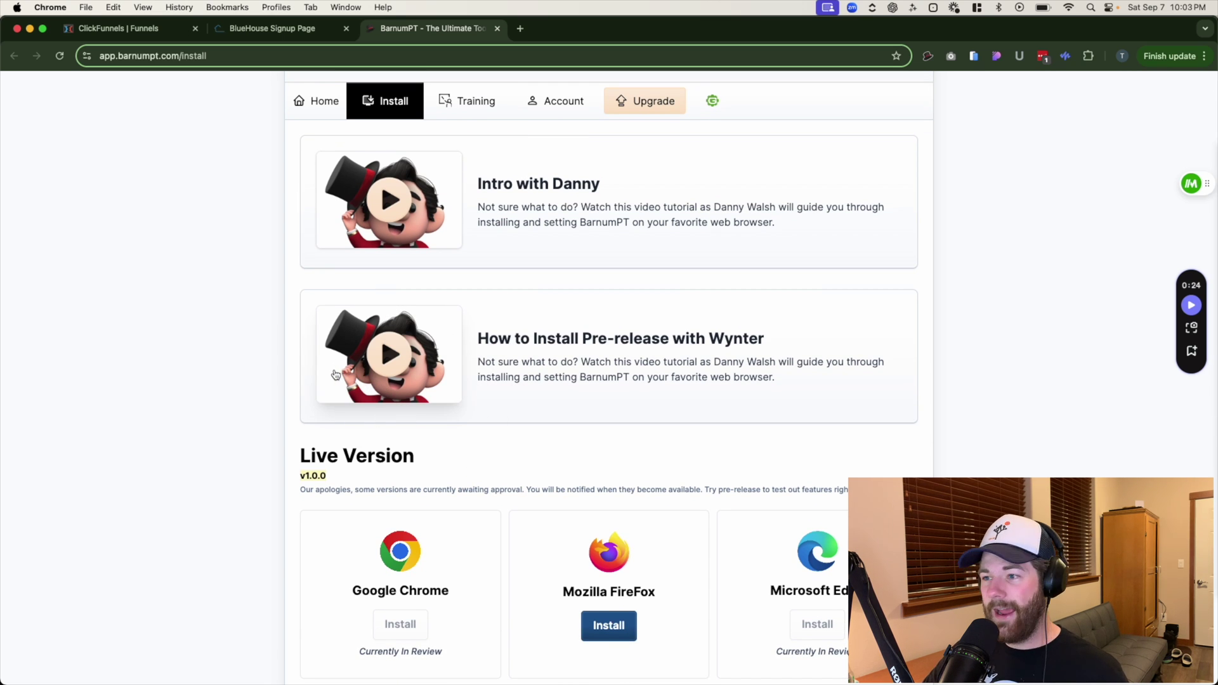
{"action": "scroll", "coordinate": [753, 428], "scroll_direction": "down", "scroll_amount": 5}
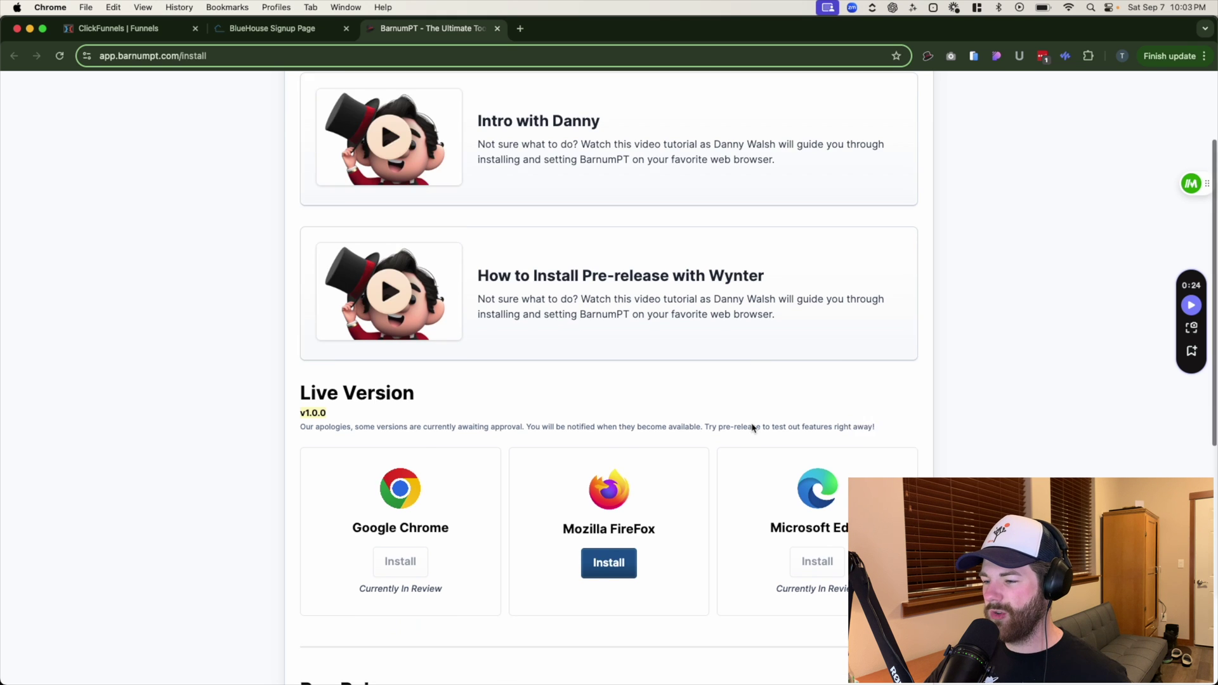
{"action": "scroll", "coordinate": [665, 587], "scroll_direction": "down", "scroll_amount": 2}
{"action": "scroll", "coordinate": [592, 566], "scroll_direction": "up", "scroll_amount": 8}
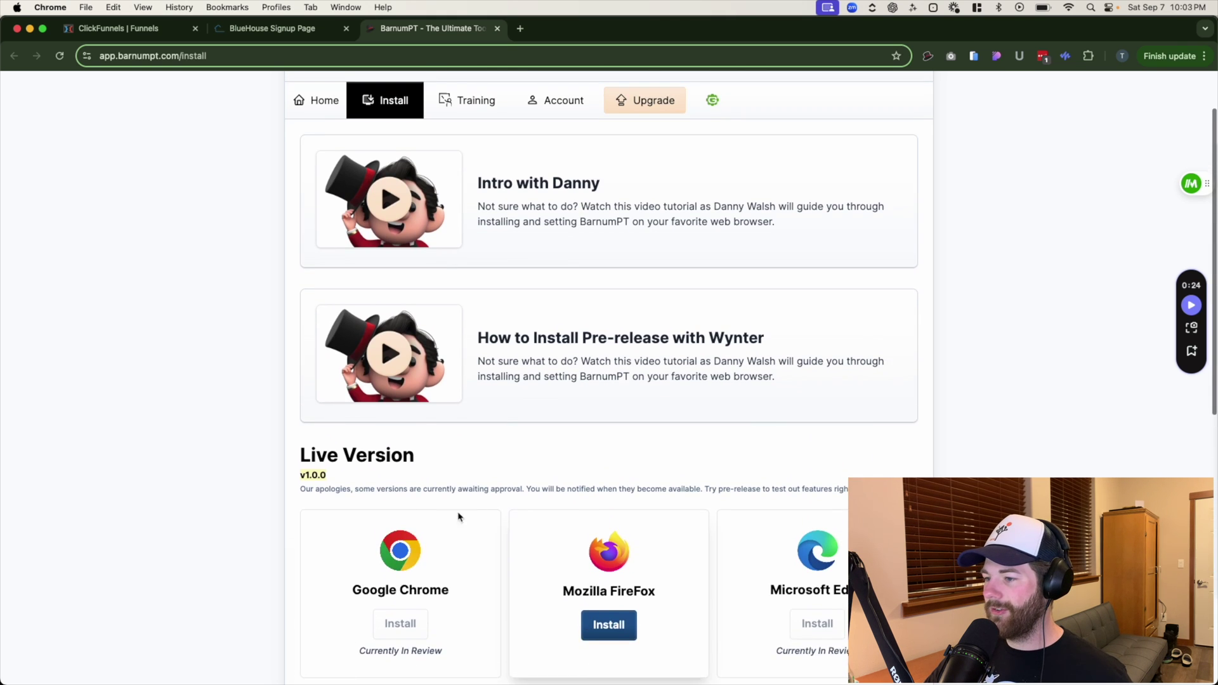
{"action": "scroll", "coordinate": [500, 387], "scroll_direction": "down", "scroll_amount": 7}
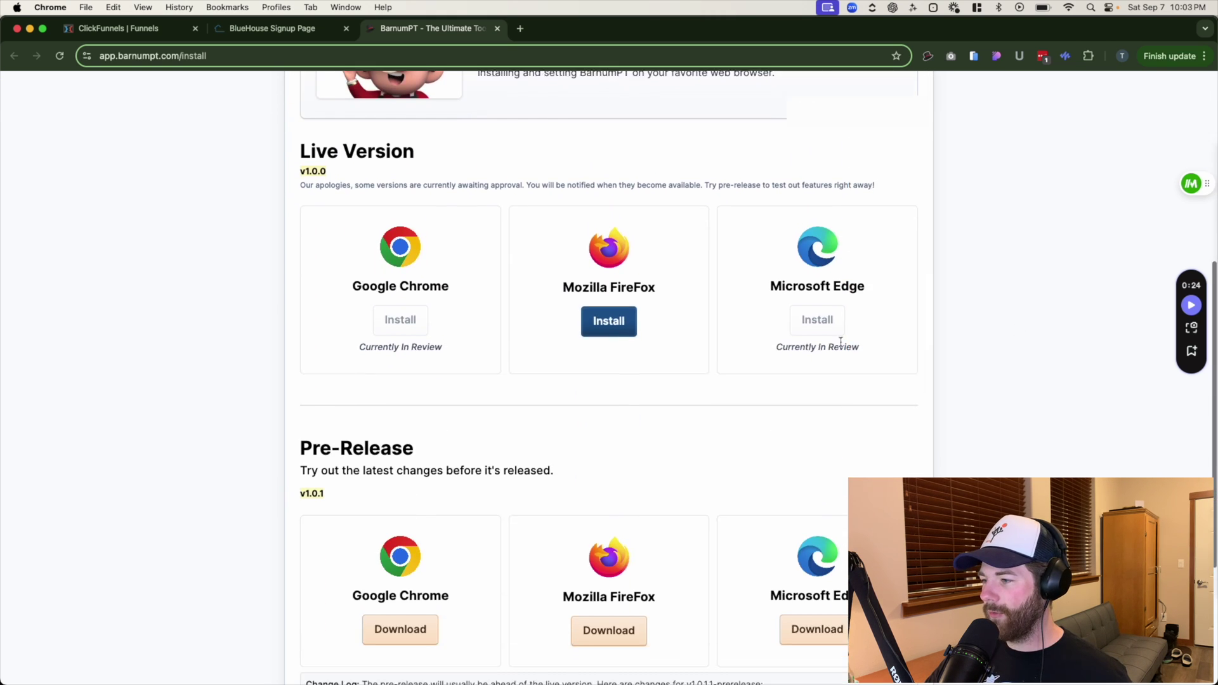
{"action": "scroll", "coordinate": [379, 543], "scroll_direction": "down", "scroll_amount": 3}
{"action": "scroll", "coordinate": [381, 508], "scroll_direction": "up", "scroll_amount": 1}
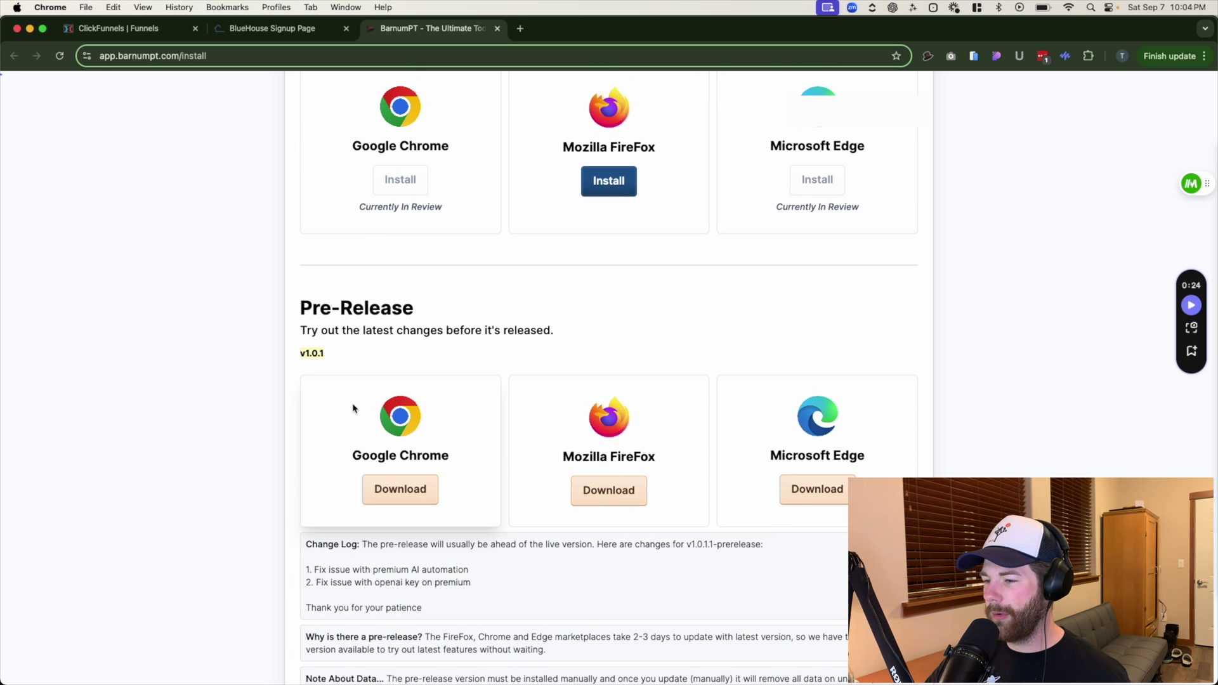
{"action": "scroll", "coordinate": [686, 433], "scroll_direction": "up", "scroll_amount": 5}
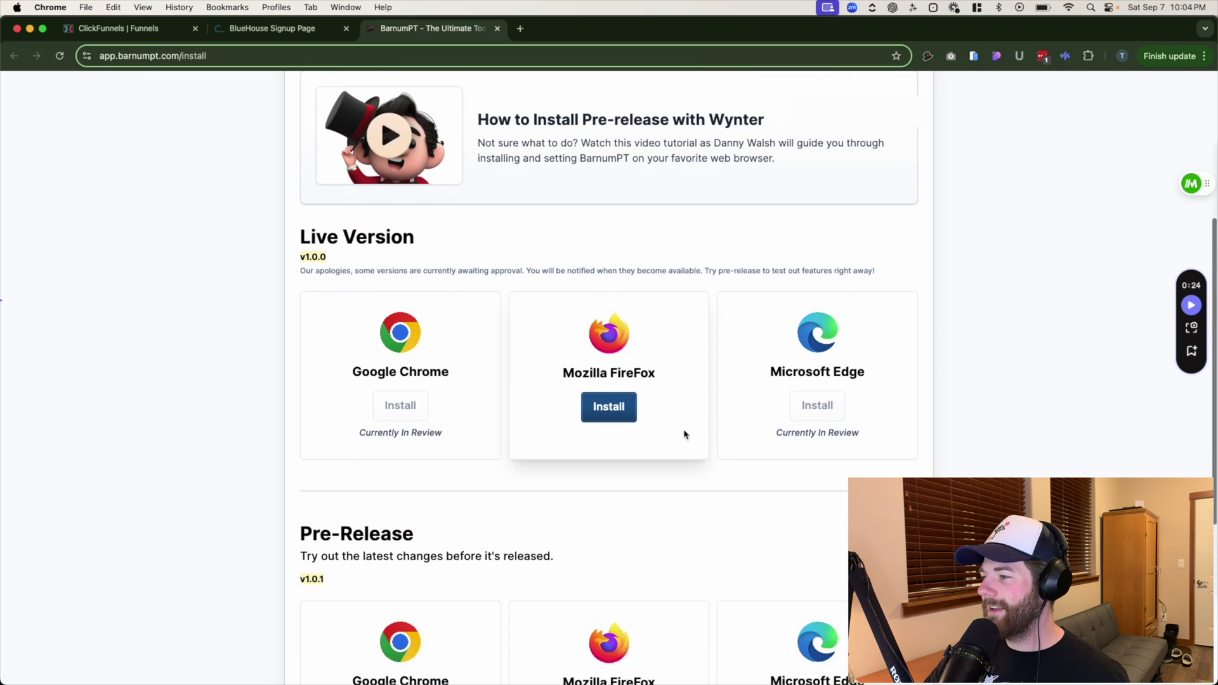
{"action": "scroll", "coordinate": [728, 422], "scroll_direction": "up", "scroll_amount": 2}
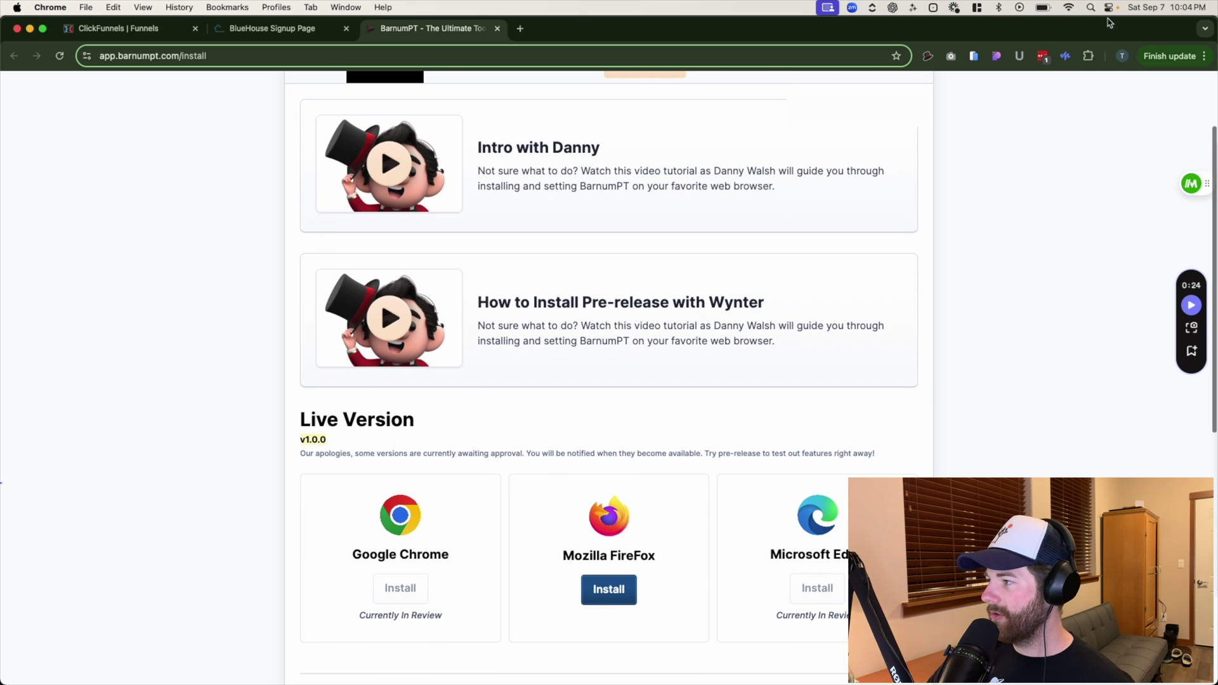
{"action": "left_click", "coordinate": [1089, 57]}
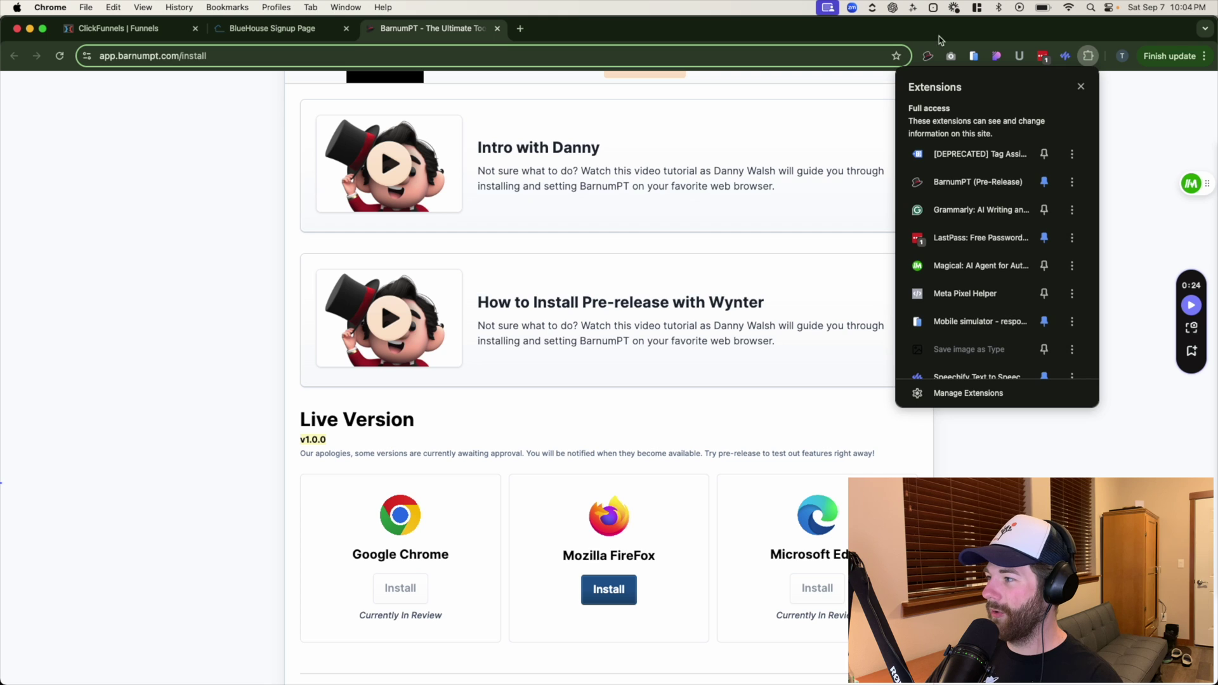
Step: Close the extensions list and bring up the BarnumPT popup with its Toolbelt and Page Transfer tools
{"action": "left_click", "coordinate": [985, 36]}
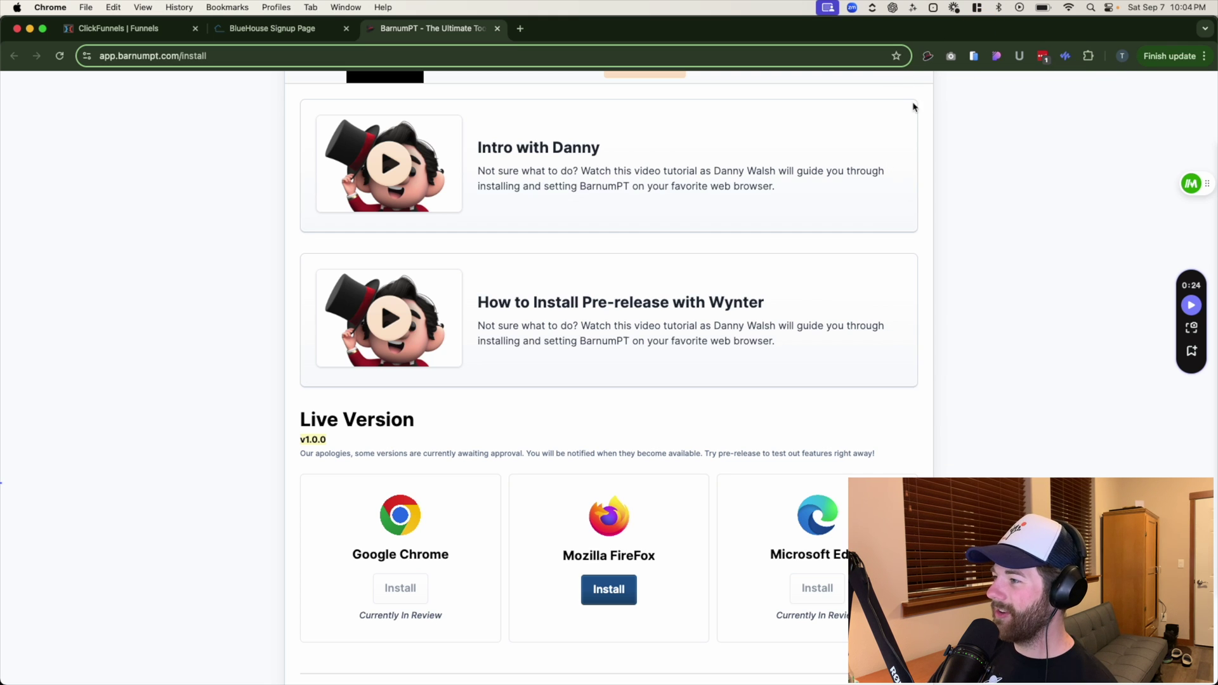
{"action": "left_click", "coordinate": [928, 56]}
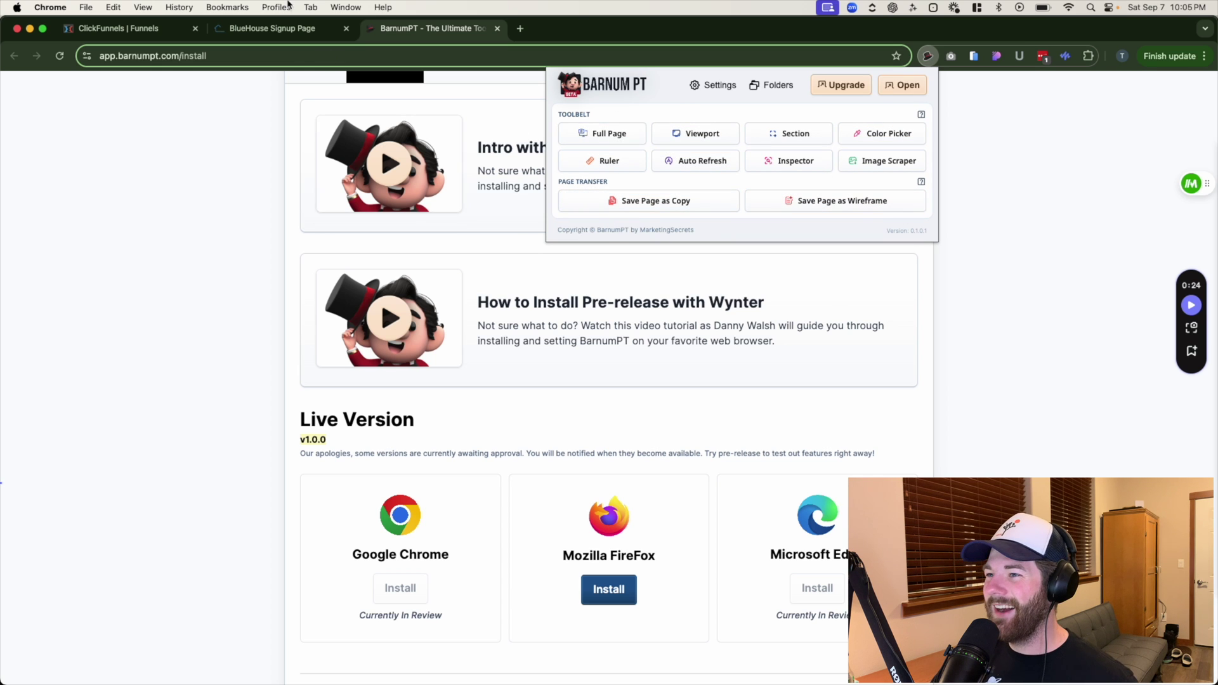
Step: Capture a Full Page screenshot of the BlueHouse signup page (1,920 x 4,494) and scroll through it
{"action": "left_click", "coordinate": [296, 41]}
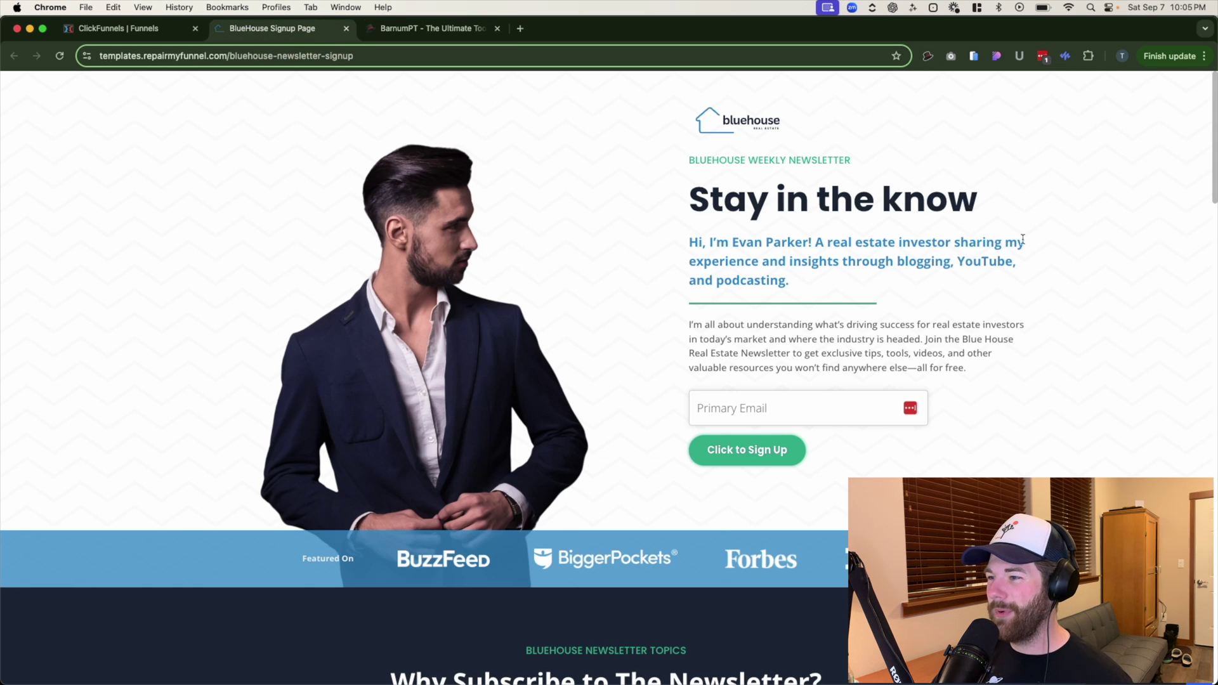
{"action": "left_click", "coordinate": [928, 56]}
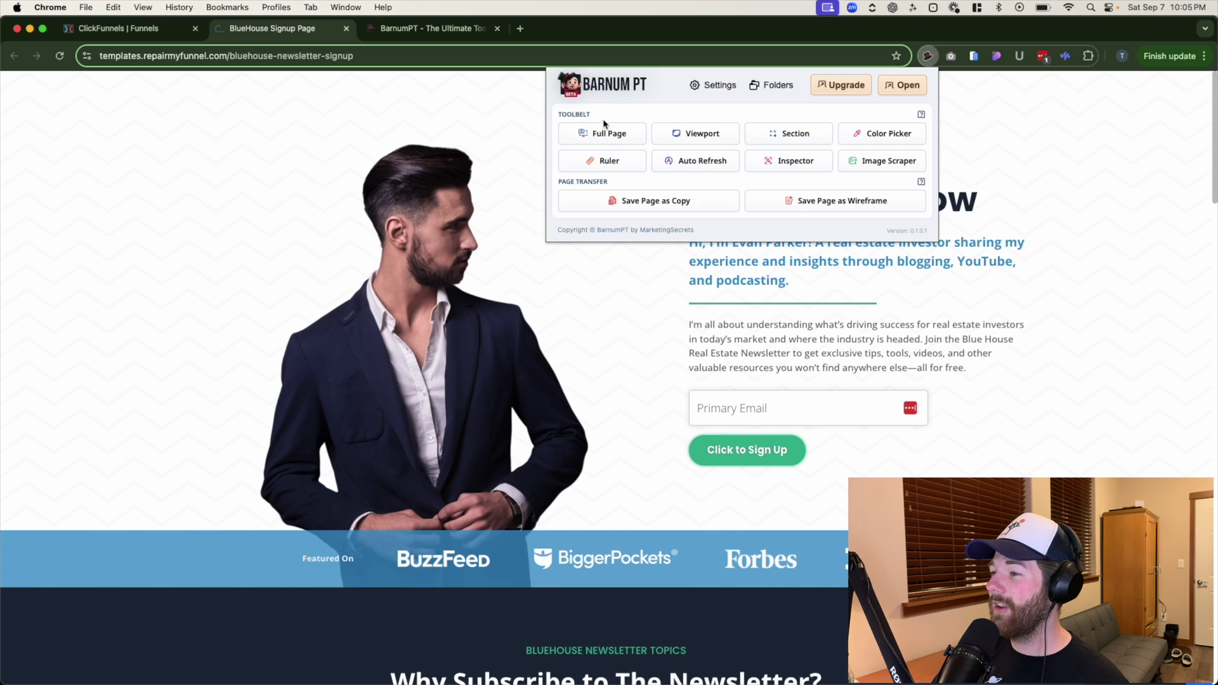
{"action": "left_click", "coordinate": [619, 138]}
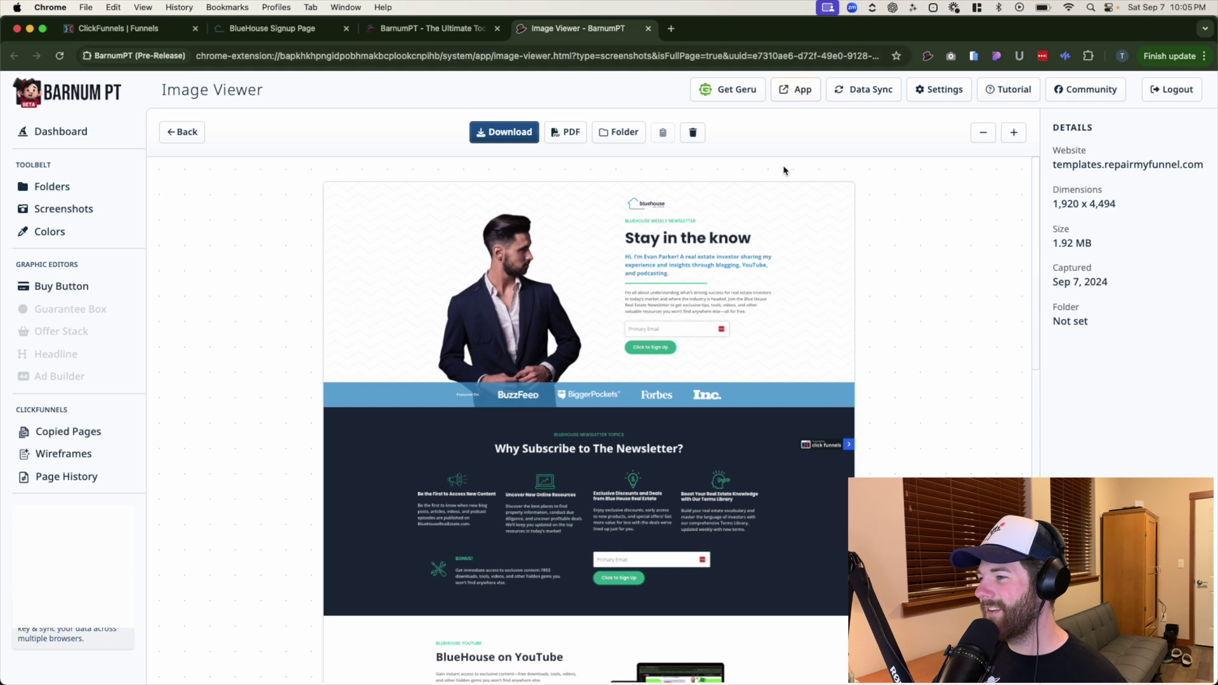
{"action": "scroll", "coordinate": [541, 452], "scroll_direction": "down", "scroll_amount": 12}
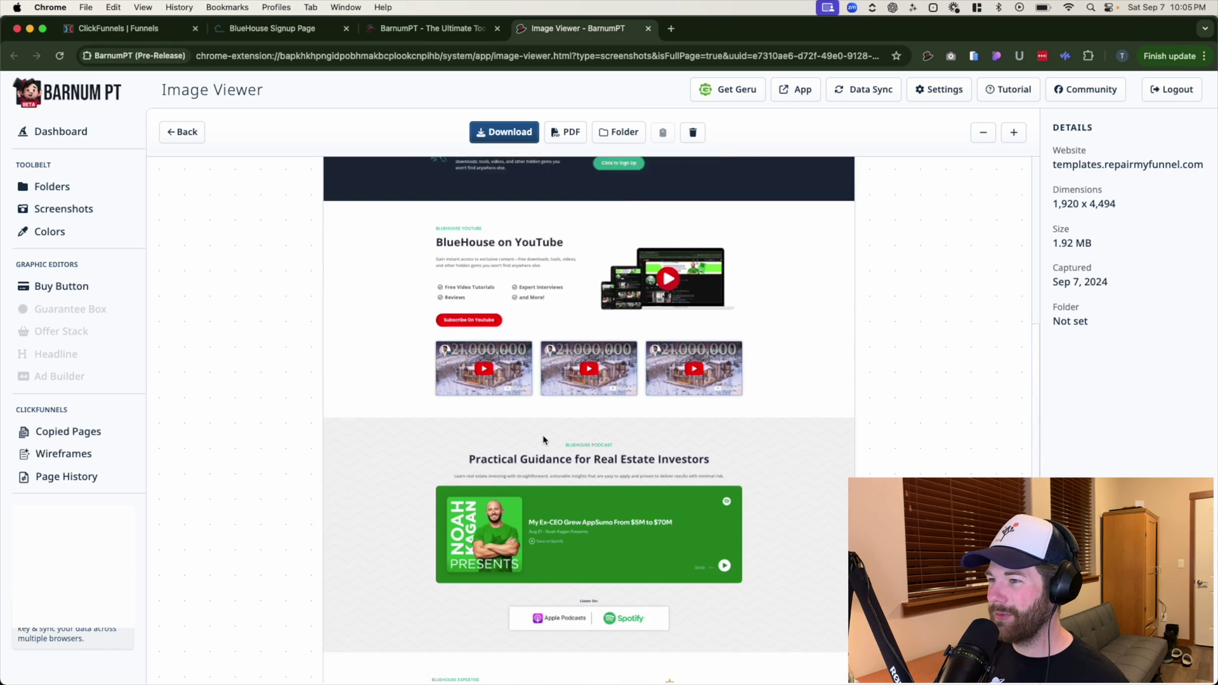
{"action": "scroll", "coordinate": [547, 437], "scroll_direction": "up", "scroll_amount": 12}
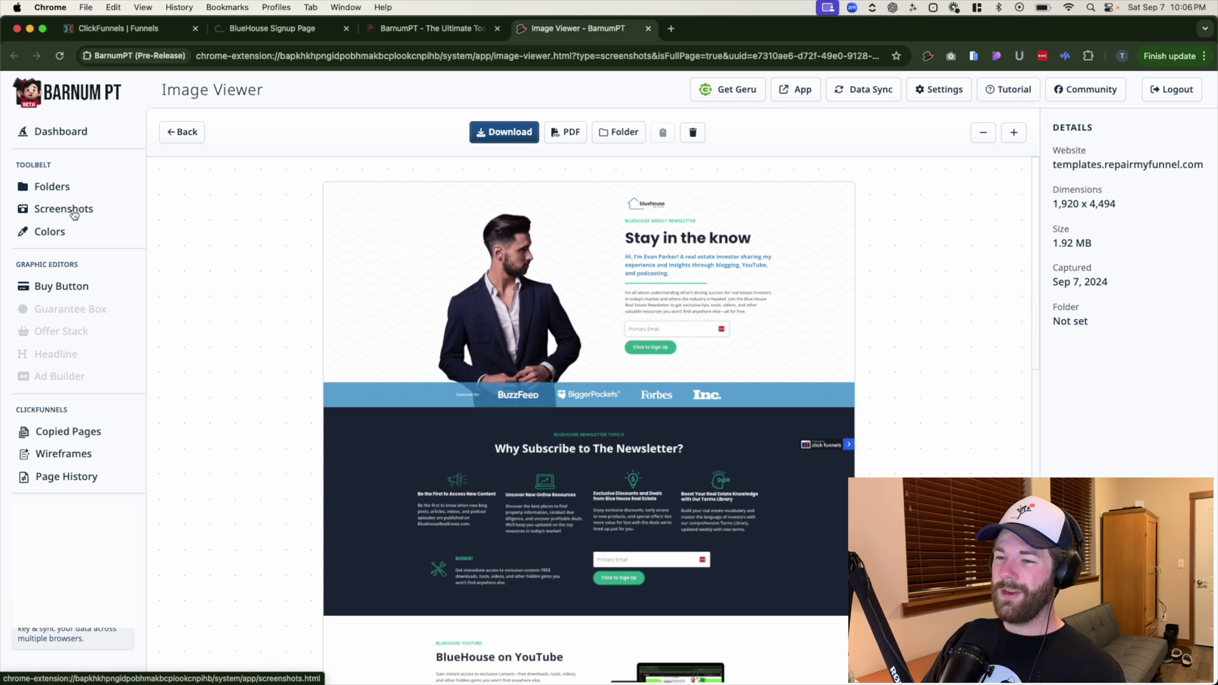
{"action": "left_click", "coordinate": [74, 213]}
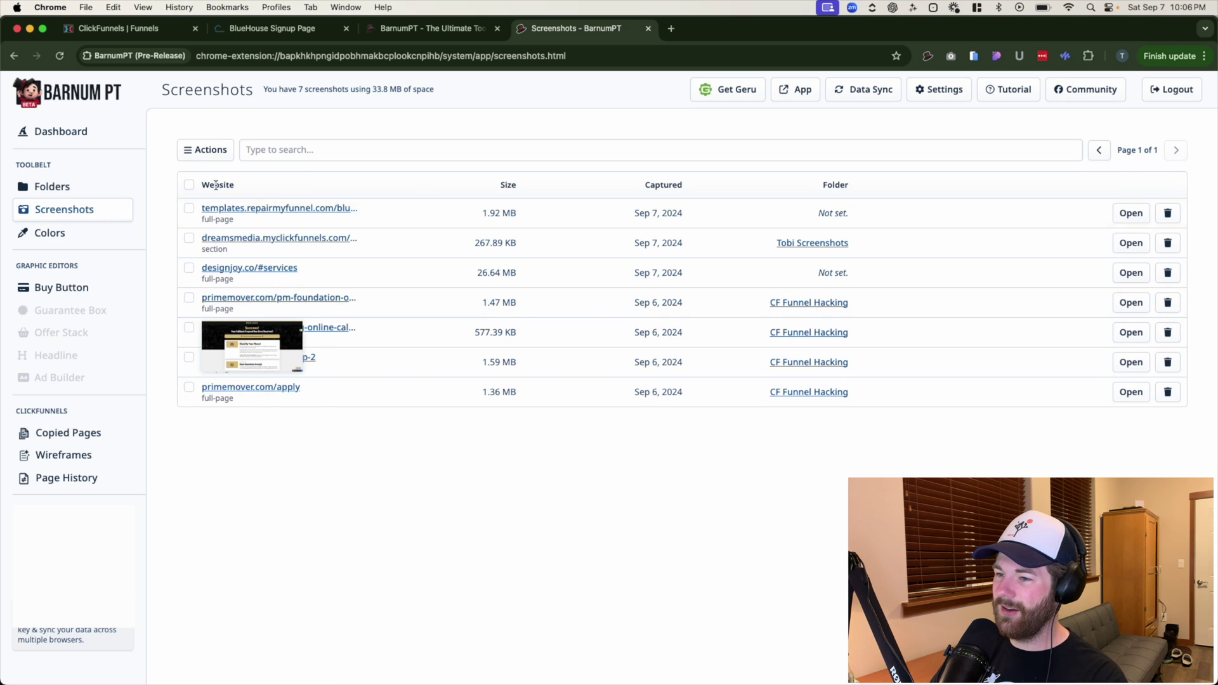
{"action": "mouse_move", "coordinate": [261, 209]}
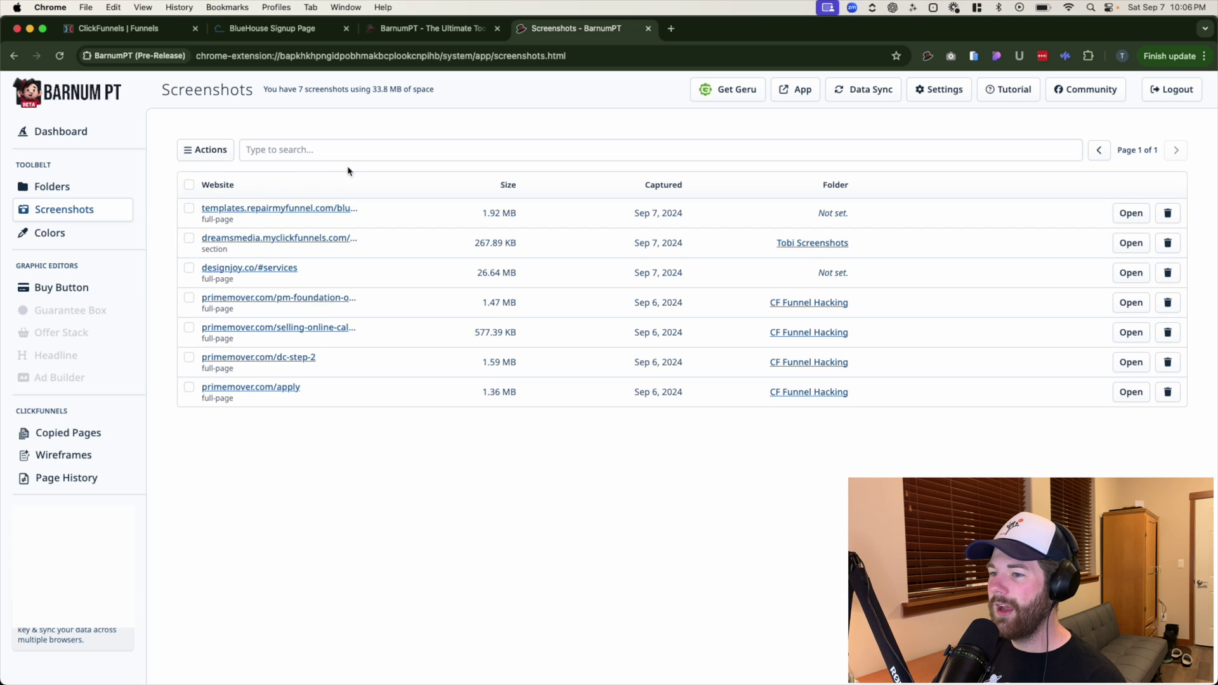
{"action": "mouse_move", "coordinate": [316, 209]}
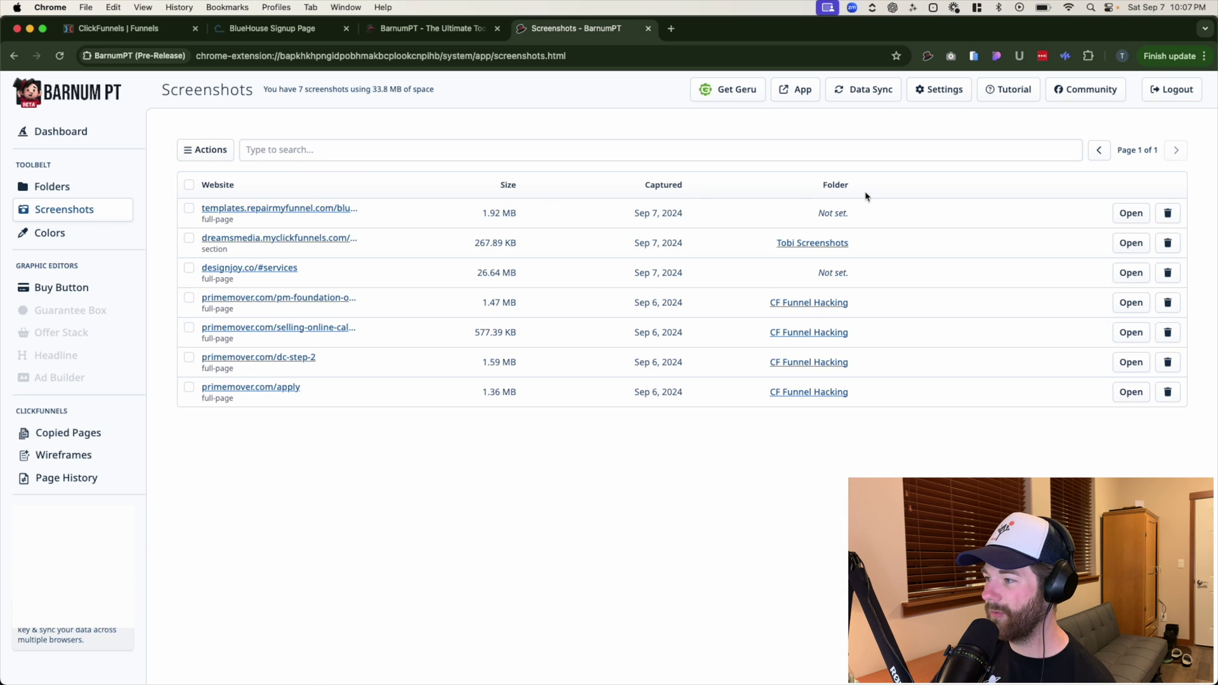
{"action": "left_click", "coordinate": [253, 211]}
{"action": "left_click", "coordinate": [621, 132]}
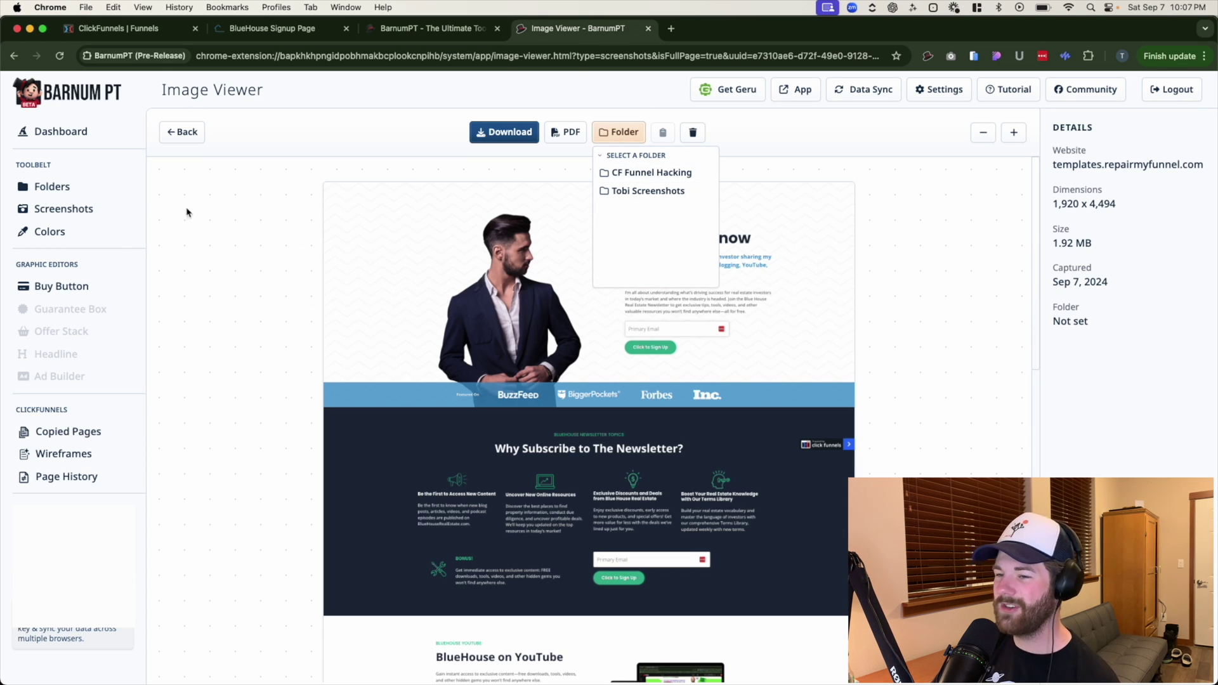
{"action": "left_click", "coordinate": [81, 190]}
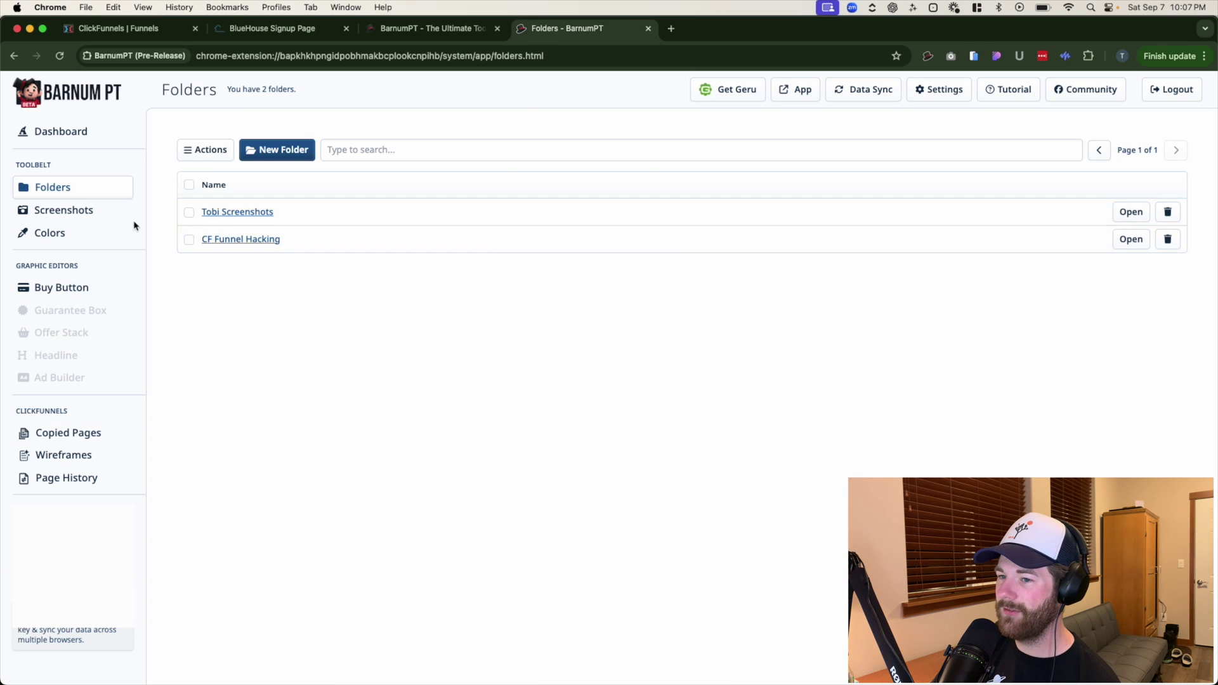
{"action": "left_click", "coordinate": [79, 215]}
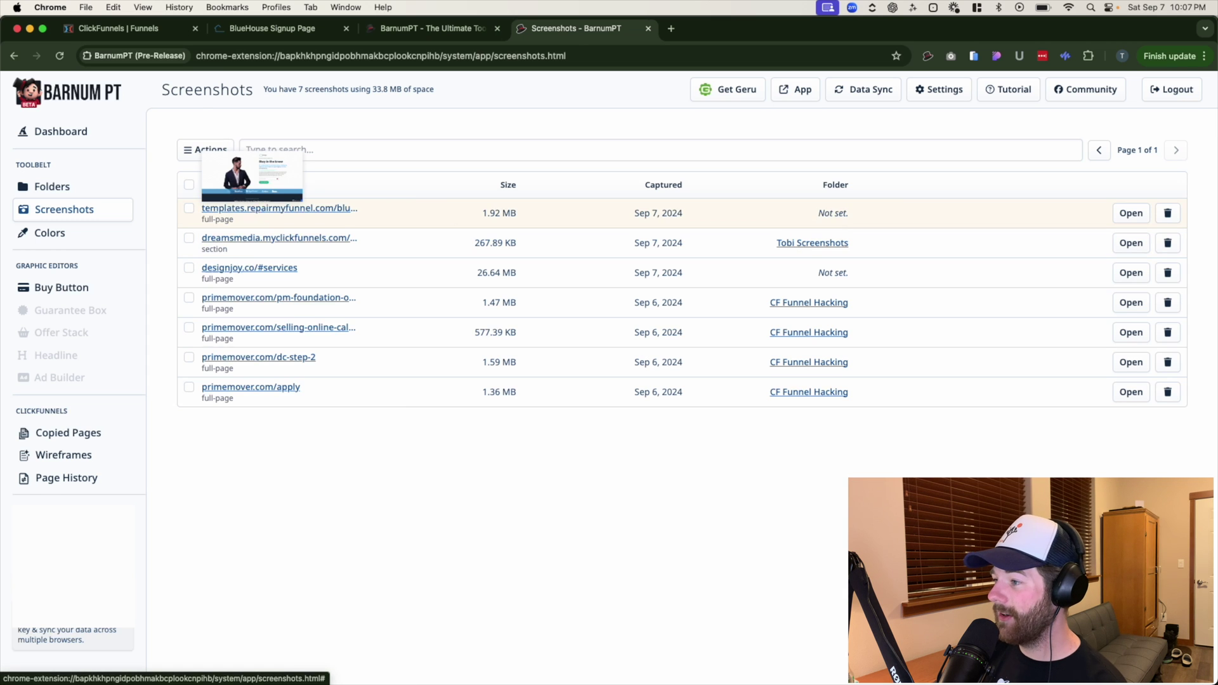
{"action": "left_click", "coordinate": [298, 209]}
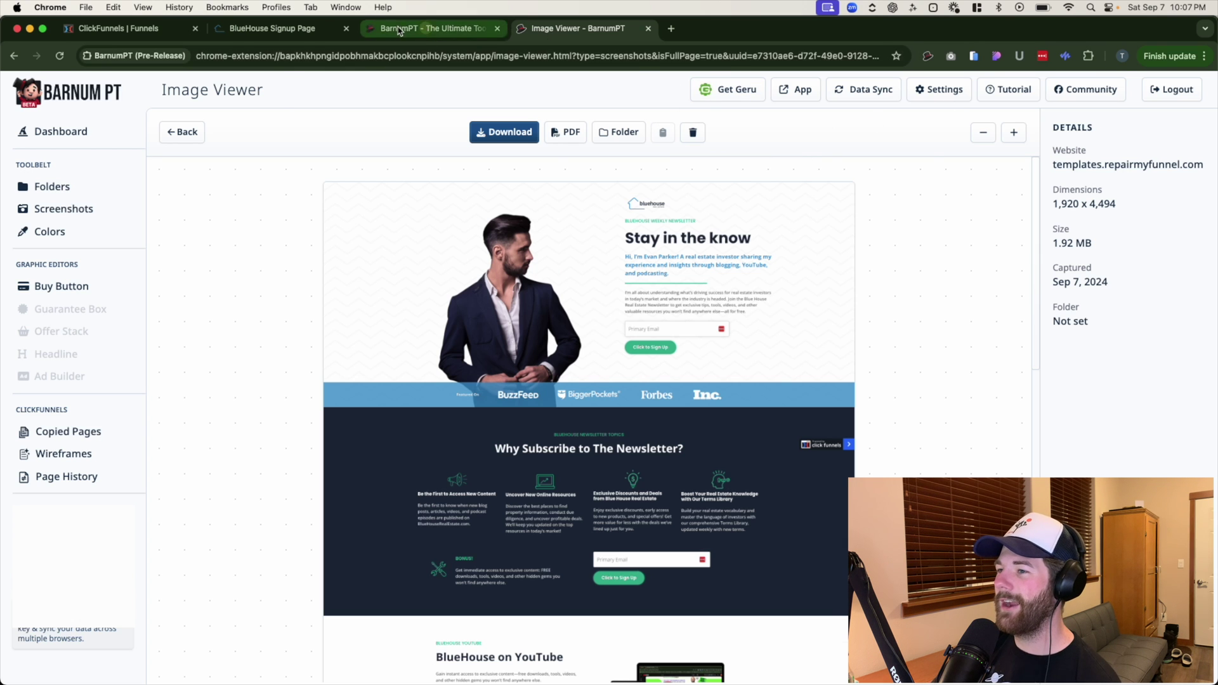
Step: Capture a visible-area screenshot of the BlueHouse signup page with BarnumPT
{"action": "left_click", "coordinate": [273, 28]}
{"action": "scroll", "coordinate": [894, 275], "scroll_direction": "up", "scroll_amount": 10}
{"action": "scroll", "coordinate": [895, 275], "scroll_direction": "up", "scroll_amount": 10}
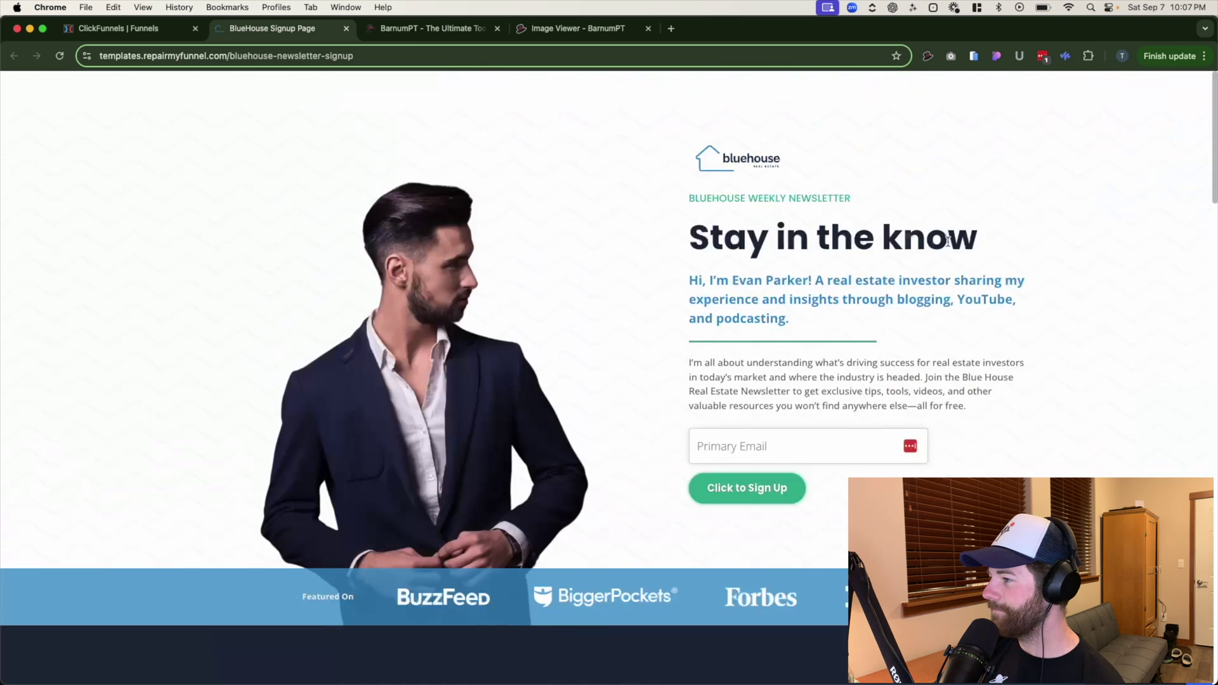
{"action": "left_click", "coordinate": [929, 56]}
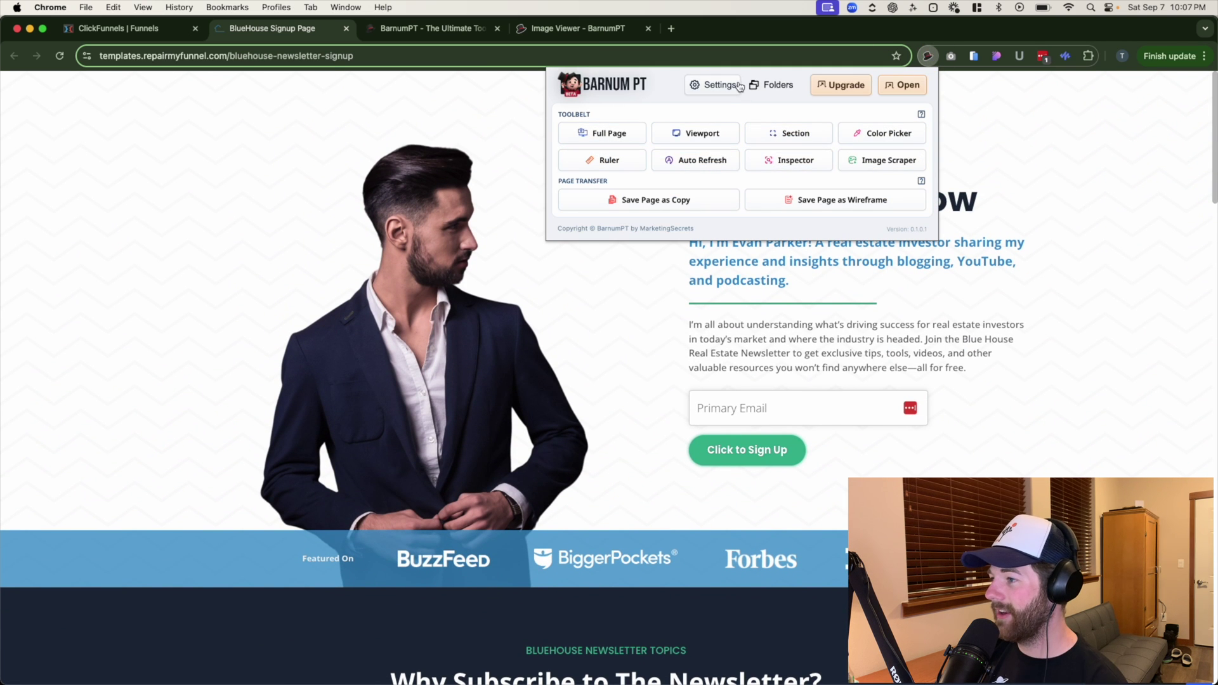
{"action": "left_click", "coordinate": [703, 129]}
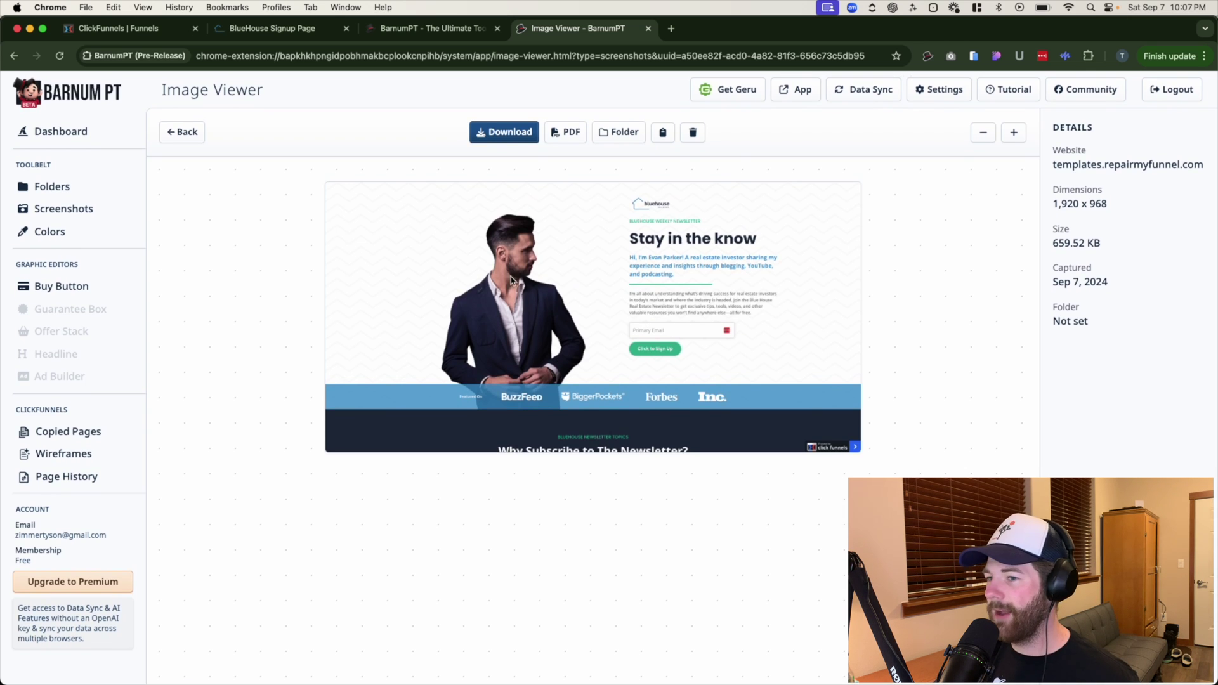
Step: Open the new viewport screenshot from the saved screenshots list and view its folder options
{"action": "left_click", "coordinate": [76, 212]}
{"action": "mouse_move", "coordinate": [319, 214]}
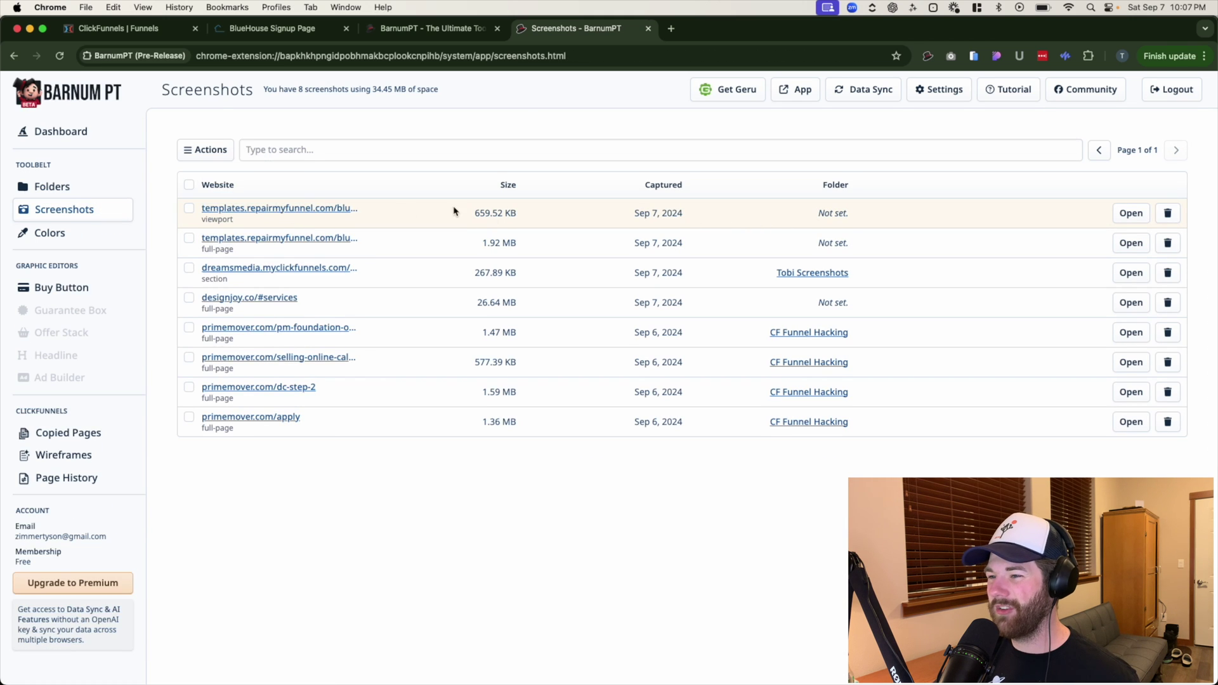
{"action": "left_click", "coordinate": [276, 208]}
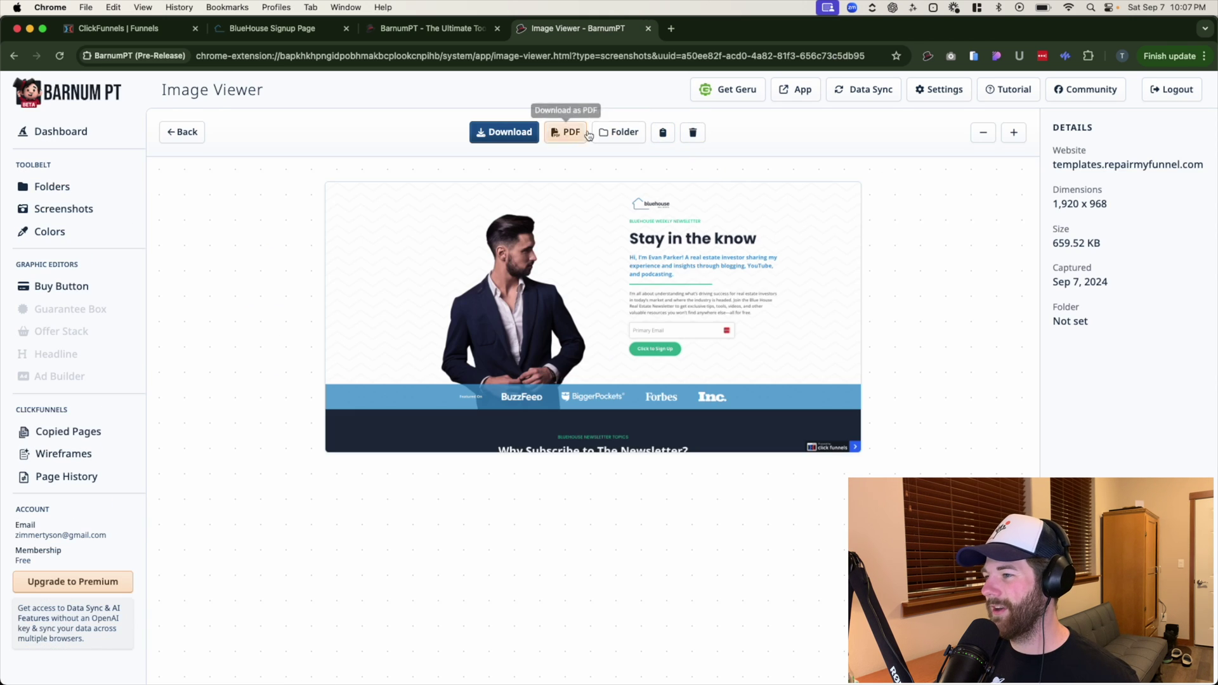
{"action": "left_click", "coordinate": [620, 133]}
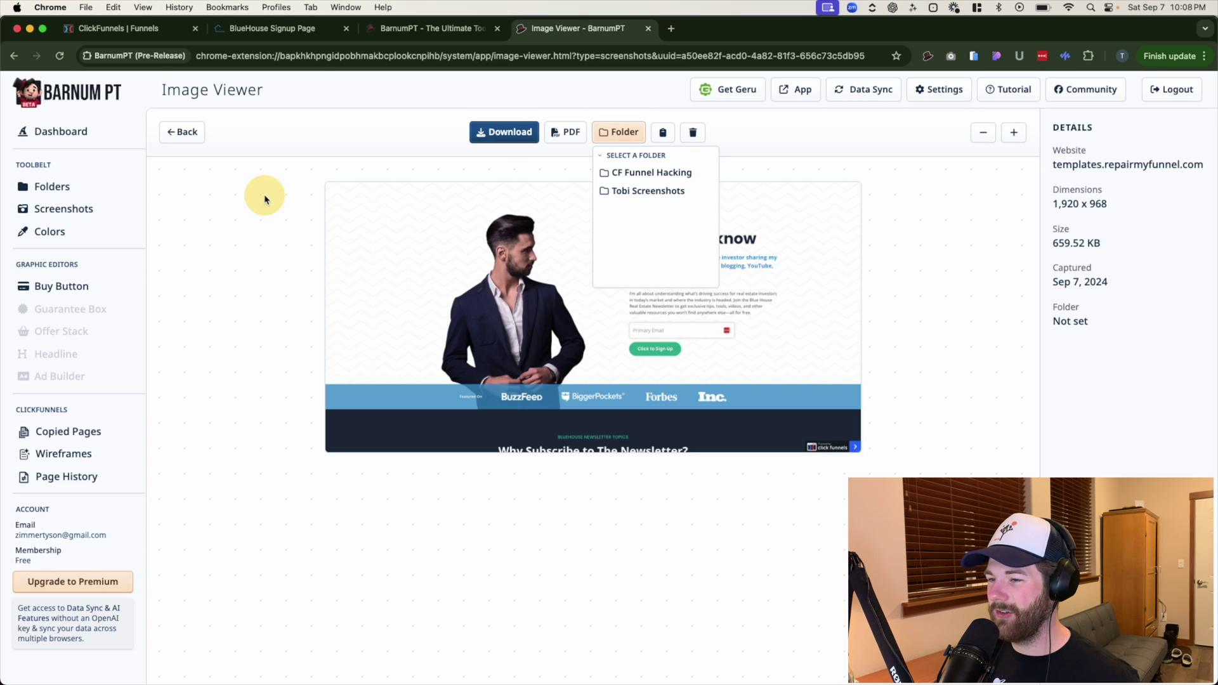
Step: On the Folders page, select both folders, Tobi Screenshots and CF Funnel Hacking
{"action": "left_click", "coordinate": [82, 188]}
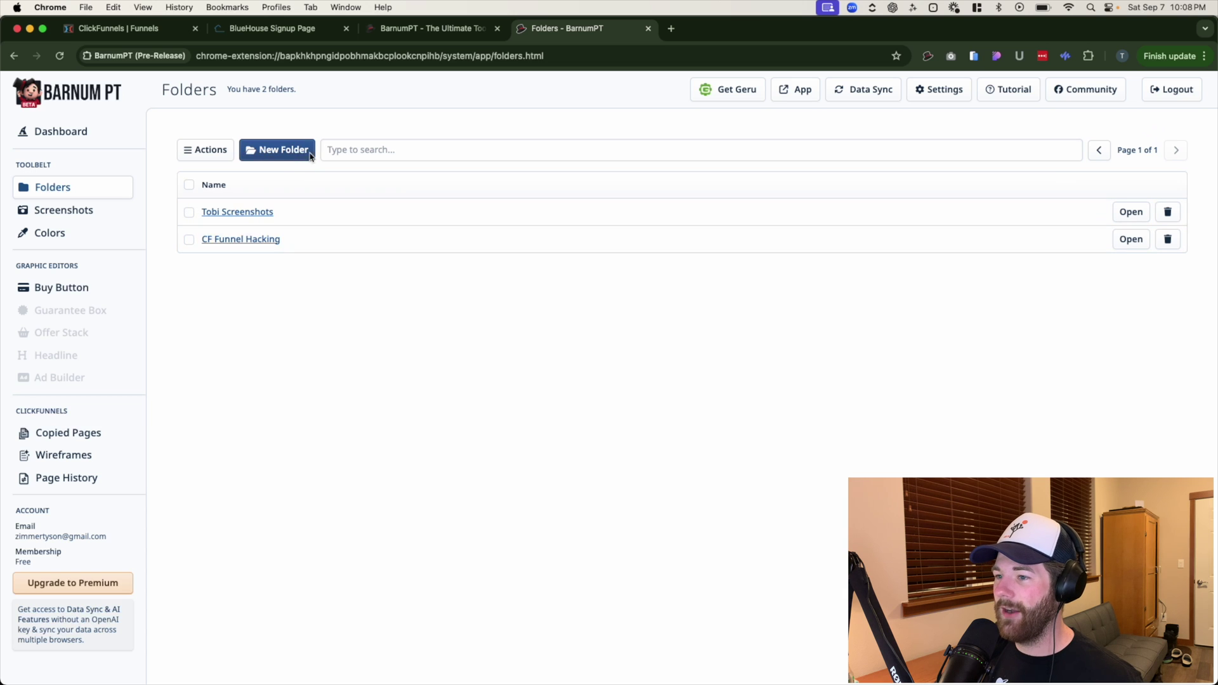
{"action": "left_click", "coordinate": [190, 186]}
{"action": "left_click", "coordinate": [205, 150]}
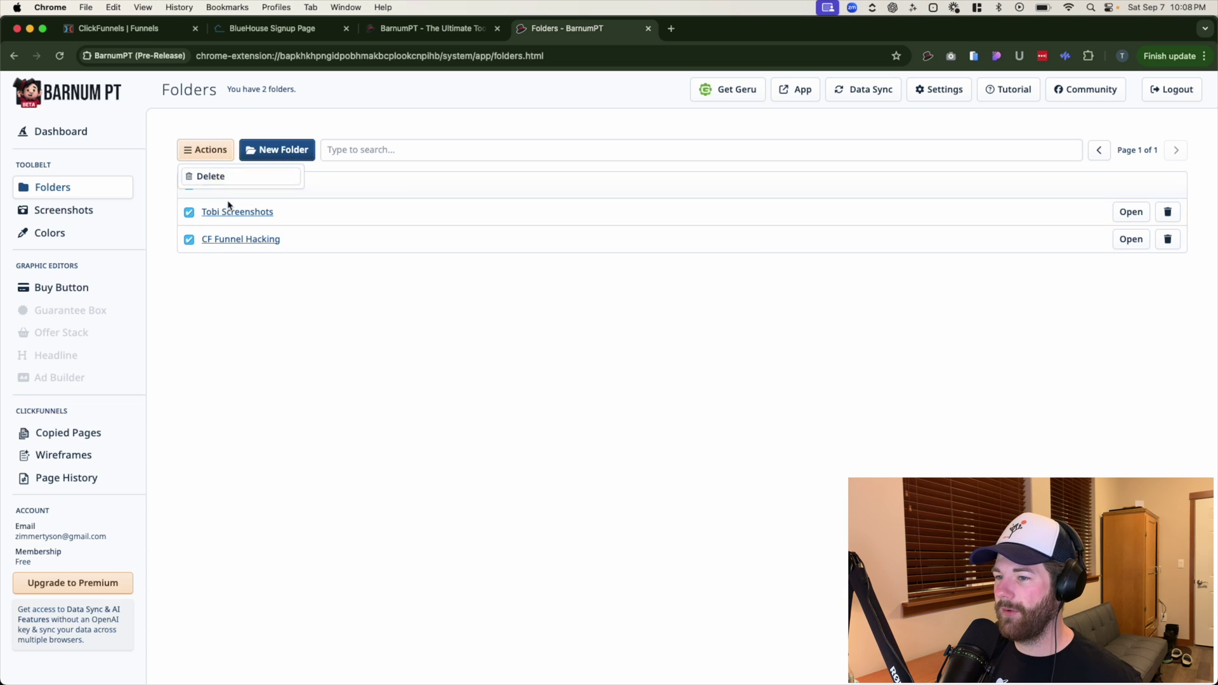
{"action": "left_click", "coordinate": [168, 125]}
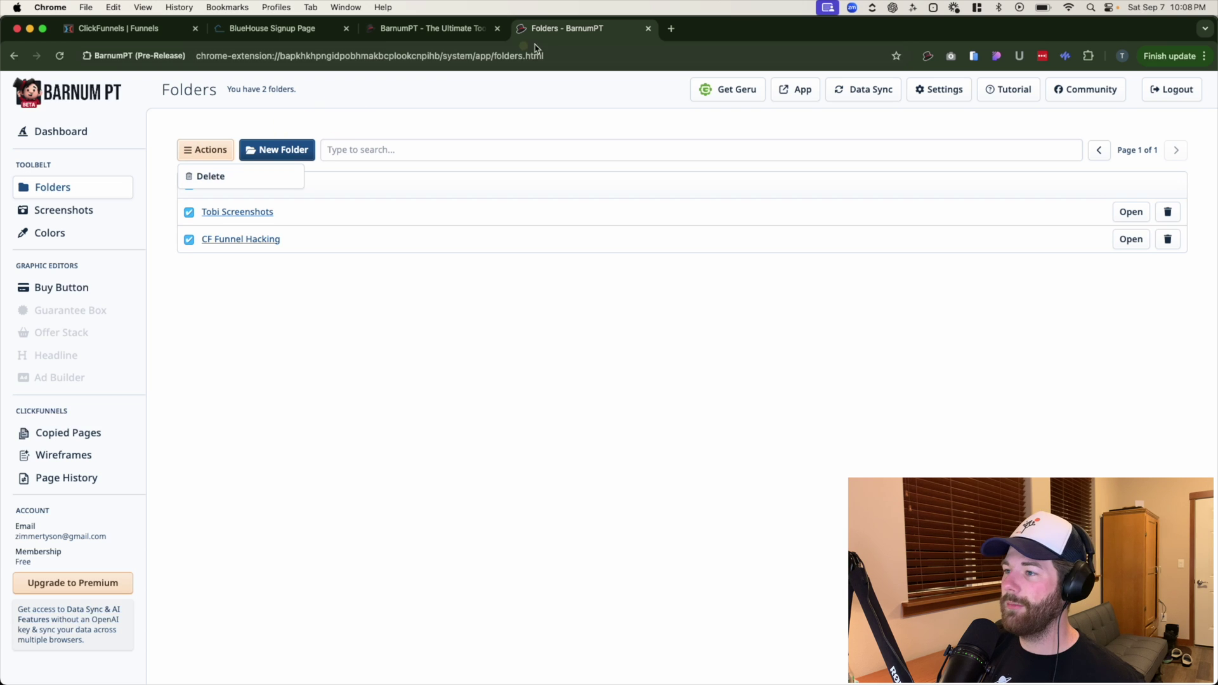
Step: Close the Folders page and capture a Section screenshot of the BlueHouse hero area (1,902 x 714)
{"action": "left_click", "coordinate": [647, 28]}
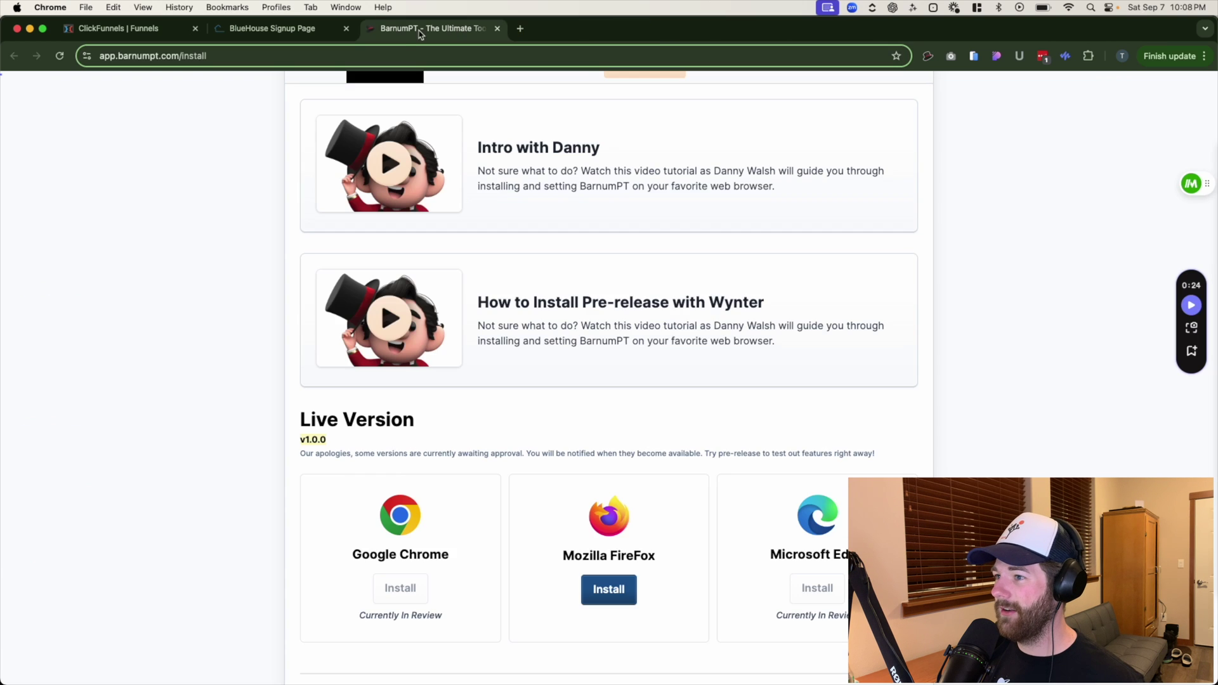
{"action": "left_click", "coordinate": [273, 28]}
{"action": "left_click", "coordinate": [928, 56]}
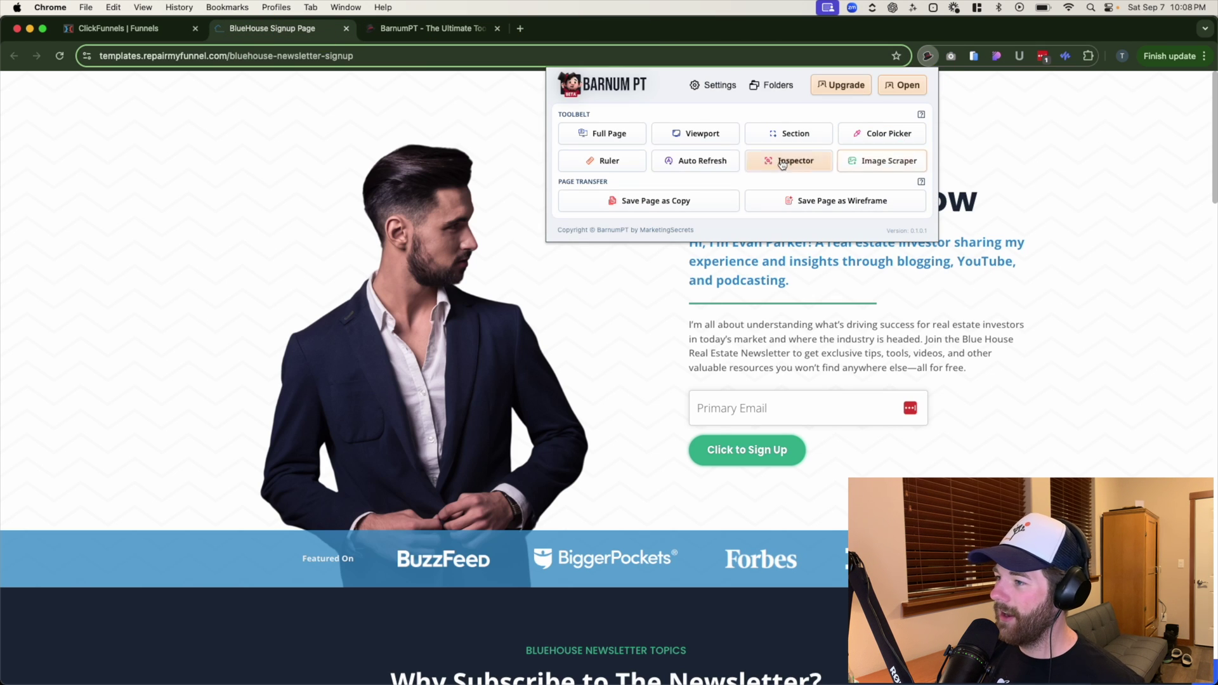
{"action": "left_click", "coordinate": [787, 141]}
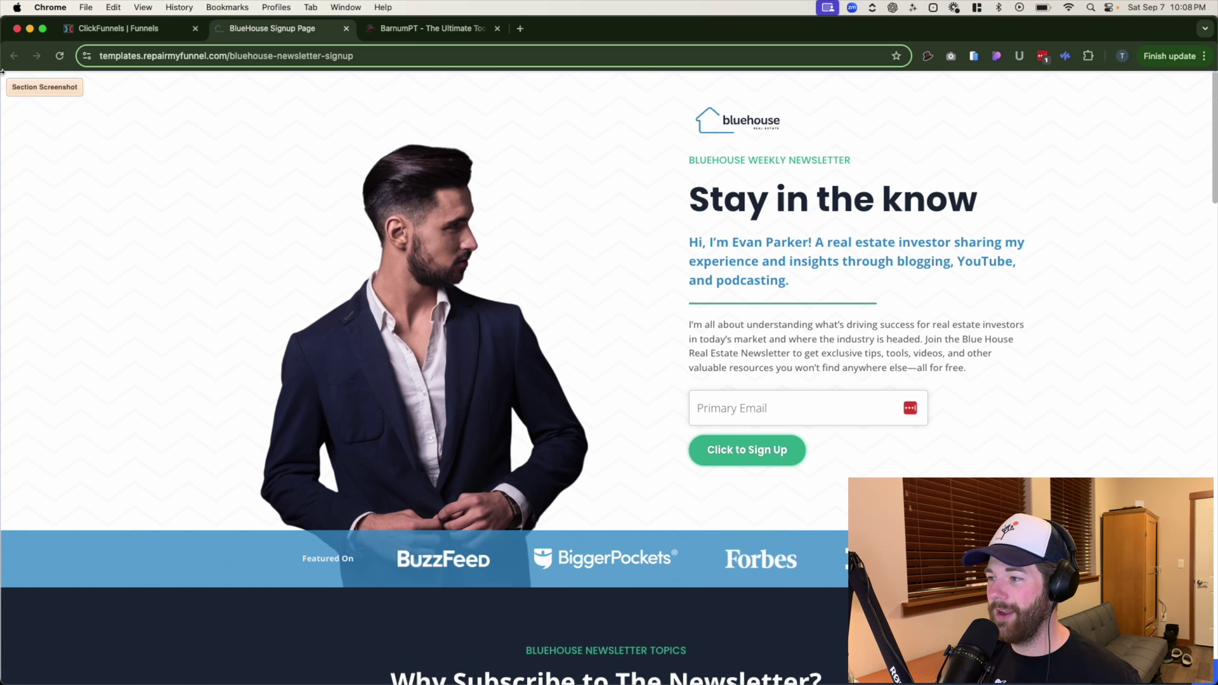
{"action": "scroll", "coordinate": [337, 294], "scroll_direction": "left", "scroll_amount": 3}
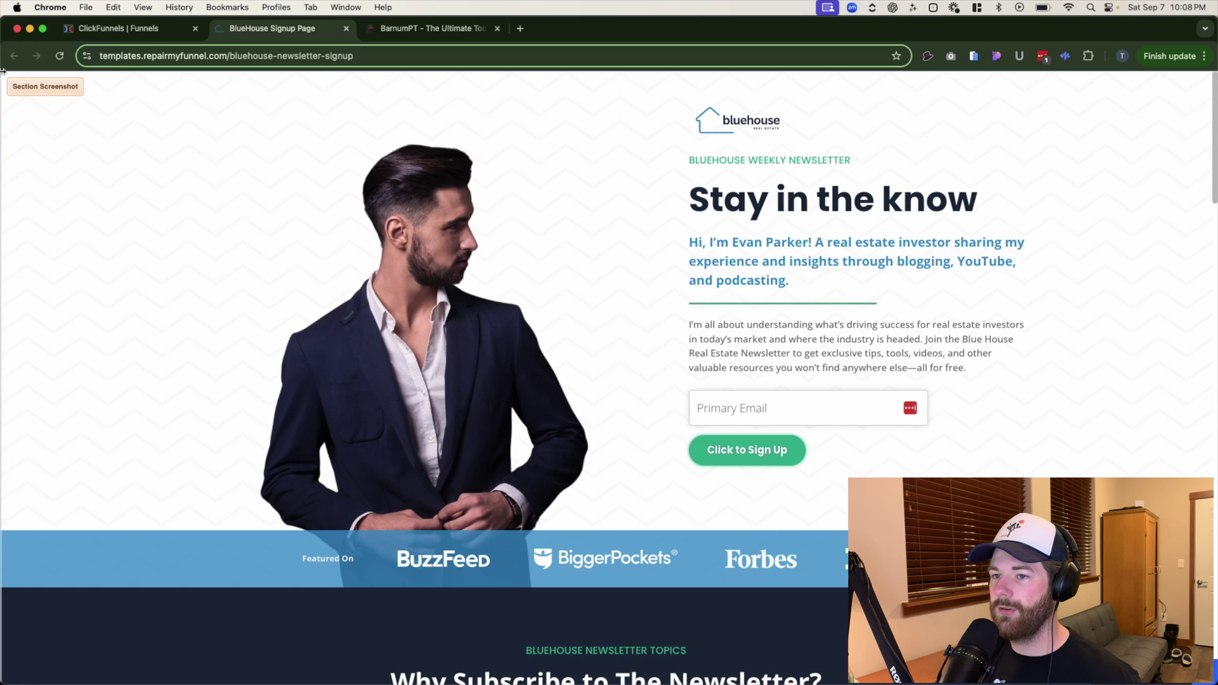
{"action": "left_click_drag", "start_coordinate": [3, 71], "coordinate": [1196, 528]}
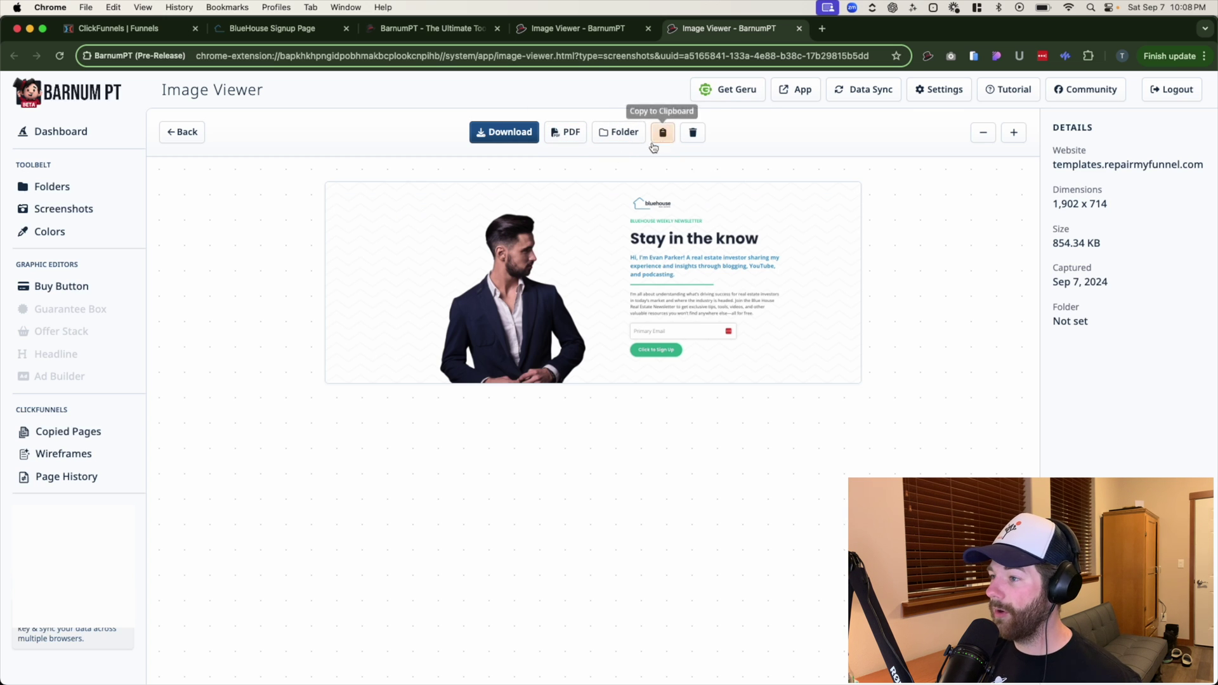
Step: Try dragging the captured hero screenshot elsewhere in the Image Viewer
{"action": "left_click_drag", "start_coordinate": [626, 291], "coordinate": [598, 296]}
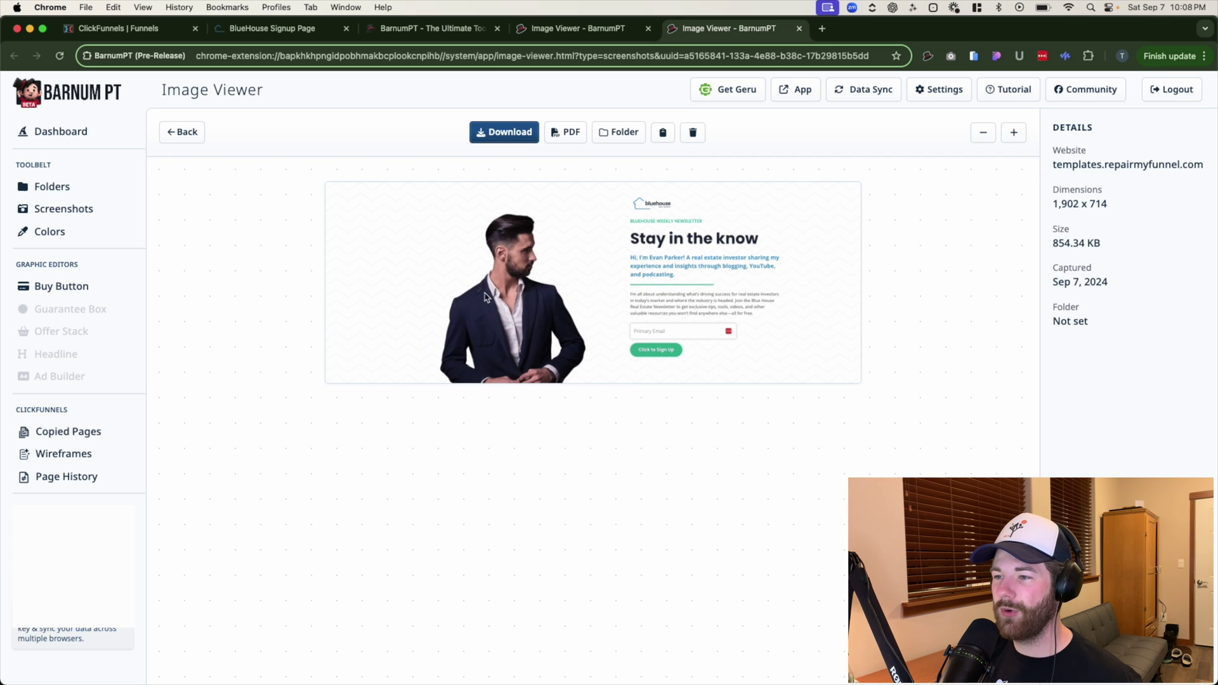
{"action": "left_click_drag", "start_coordinate": [535, 327], "coordinate": [638, 339]}
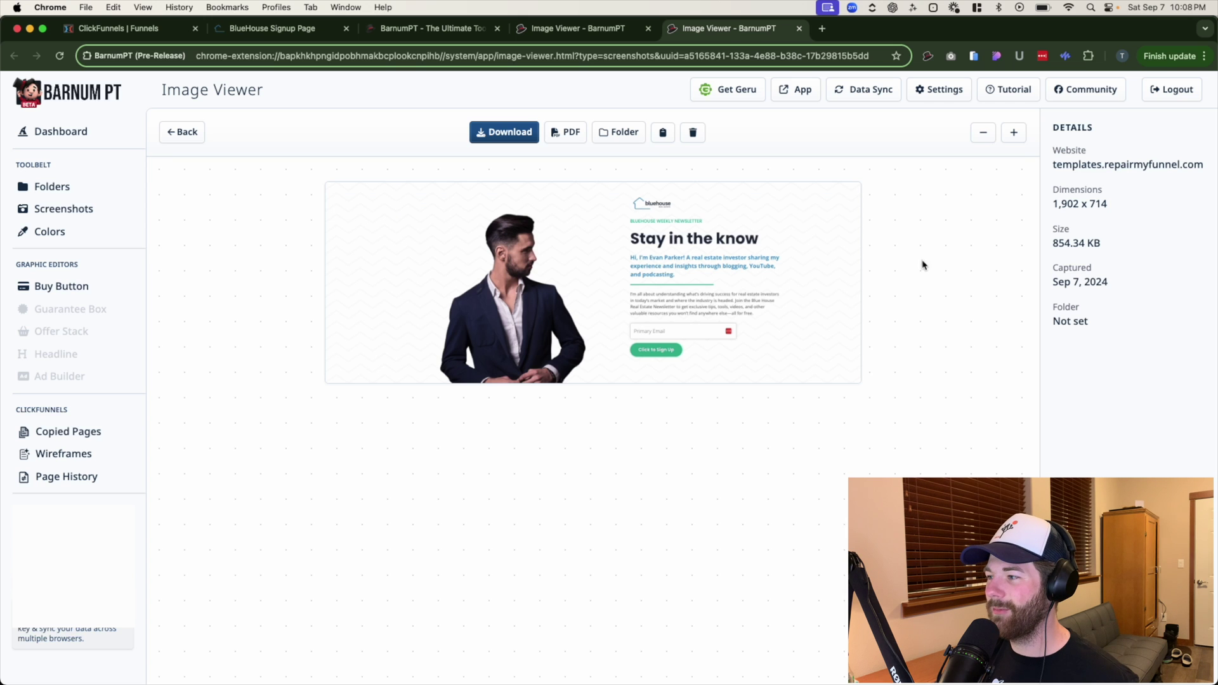
{"action": "left_click_drag", "start_coordinate": [674, 257], "coordinate": [643, 188]}
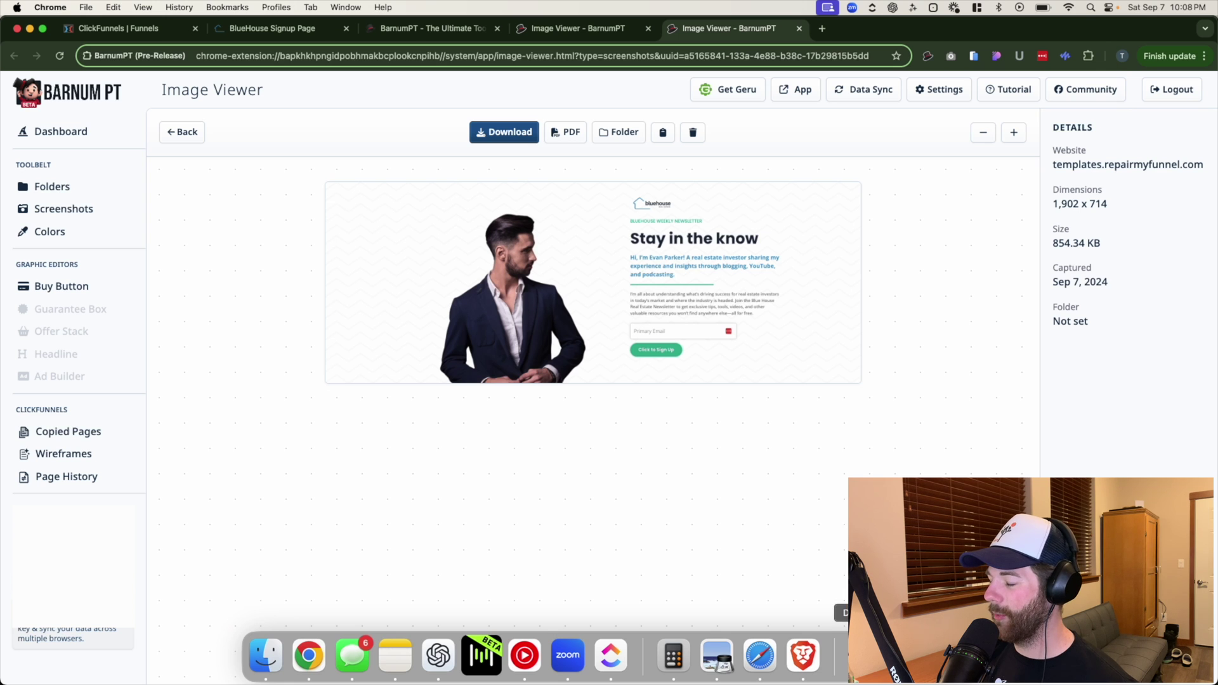
Step: Sample the BlueHouse heading colour #1e293d with the Color Picker, then return to the Image Viewer
{"action": "left_click", "coordinate": [273, 28]}
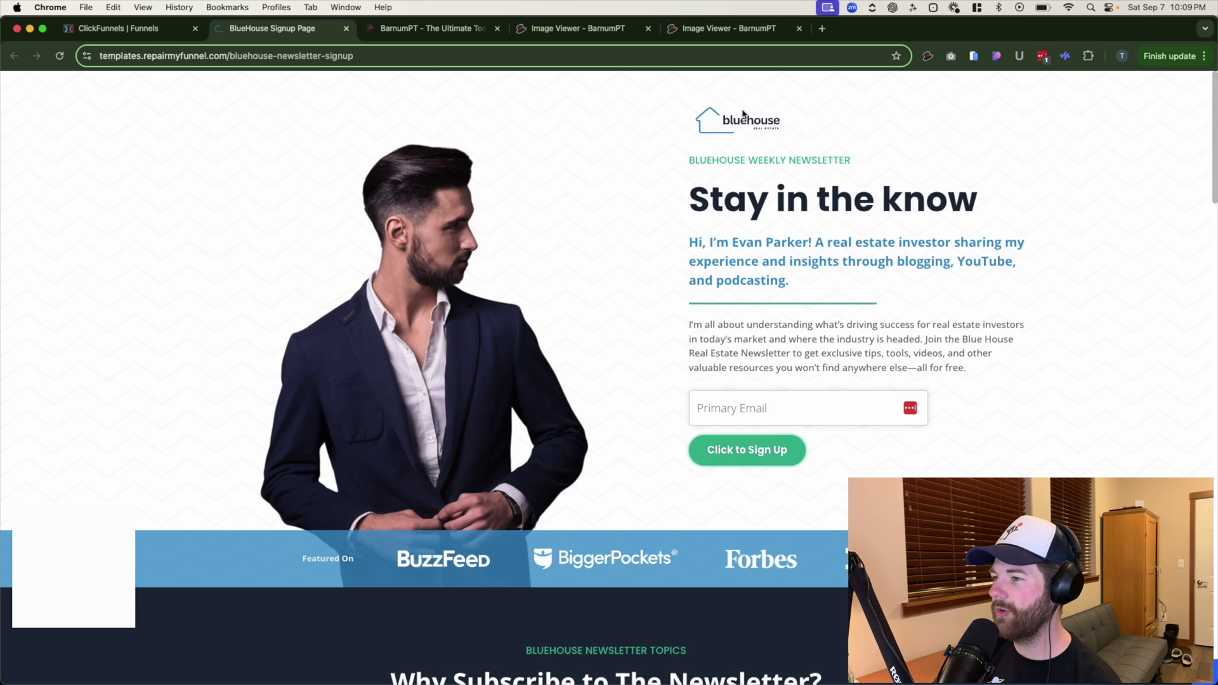
{"action": "left_click", "coordinate": [927, 58]}
{"action": "left_click", "coordinate": [884, 131]}
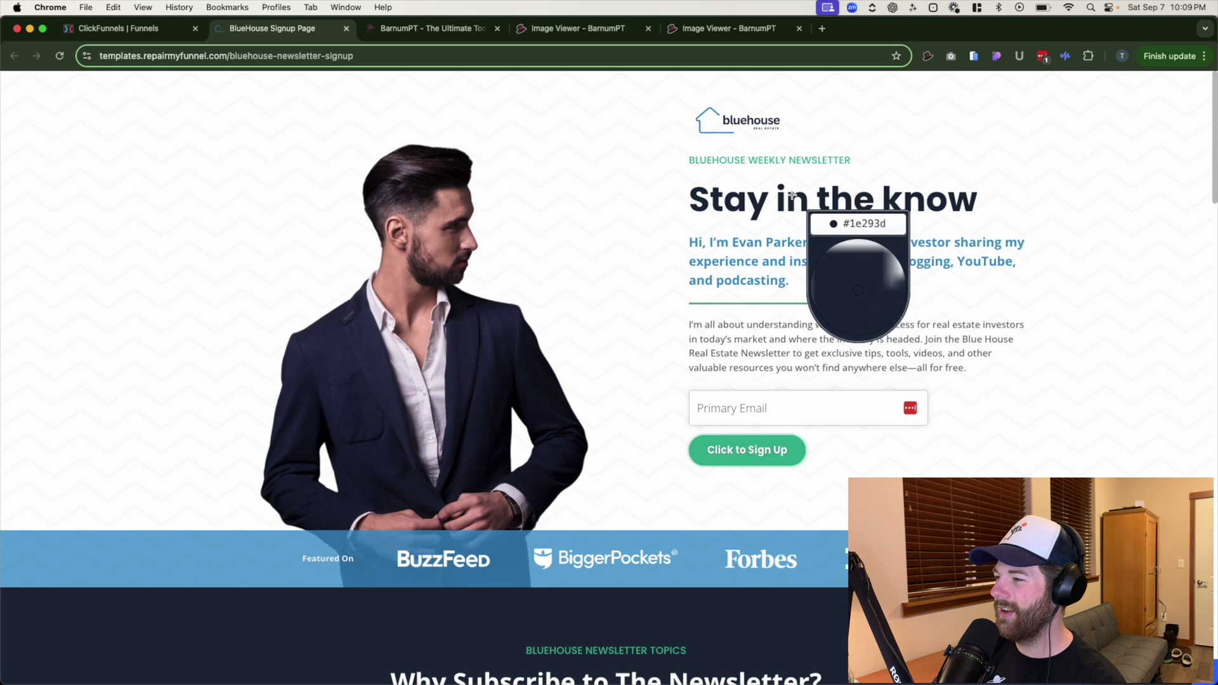
{"action": "left_click", "coordinate": [797, 204]}
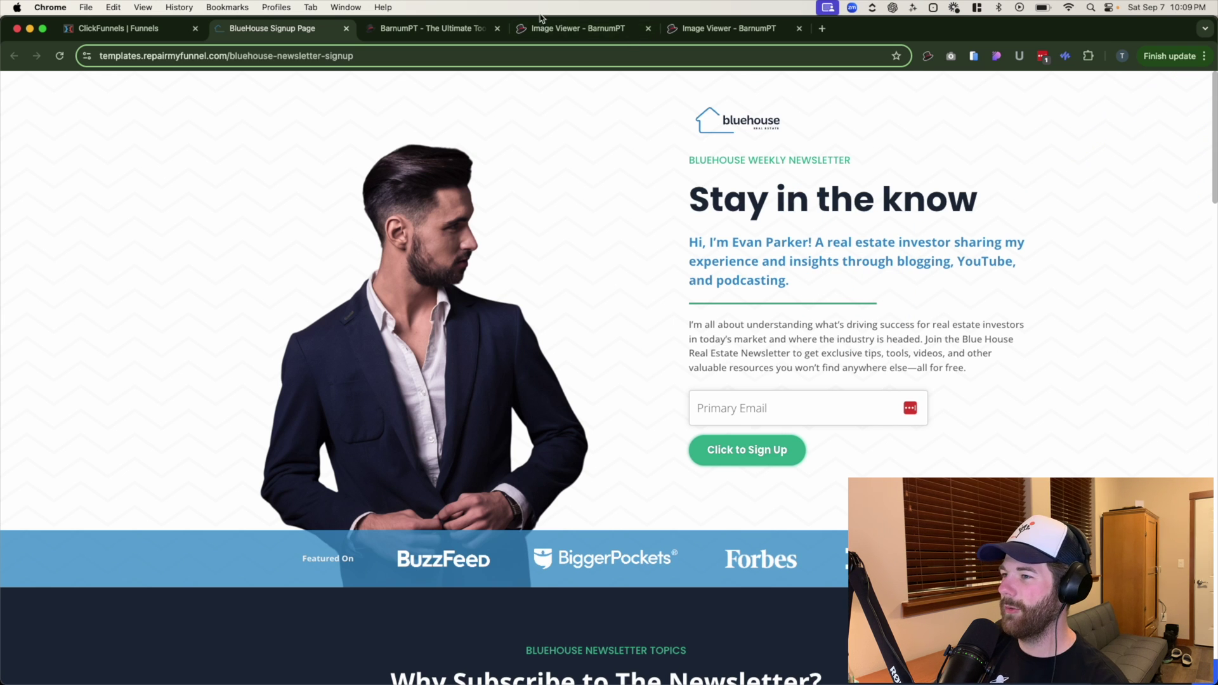
{"action": "left_click", "coordinate": [729, 28]}
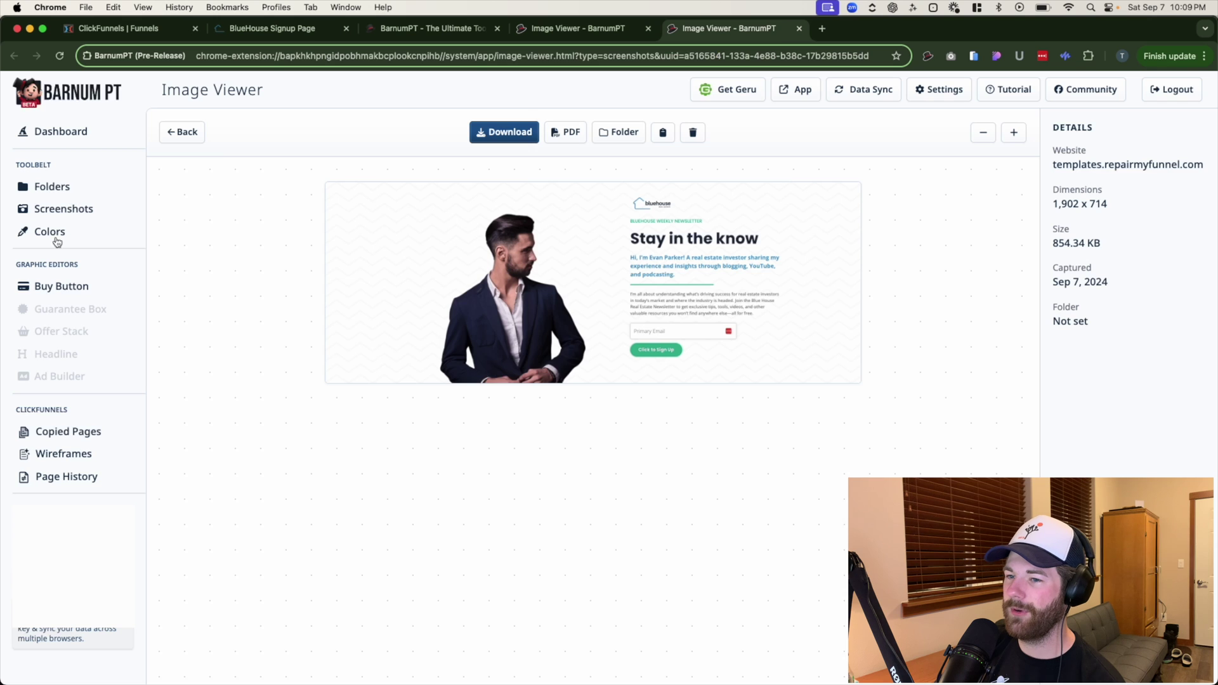
Step: Review the saved colours #1e293d and #ffffff, then close the Colors page
{"action": "left_click", "coordinate": [49, 233]}
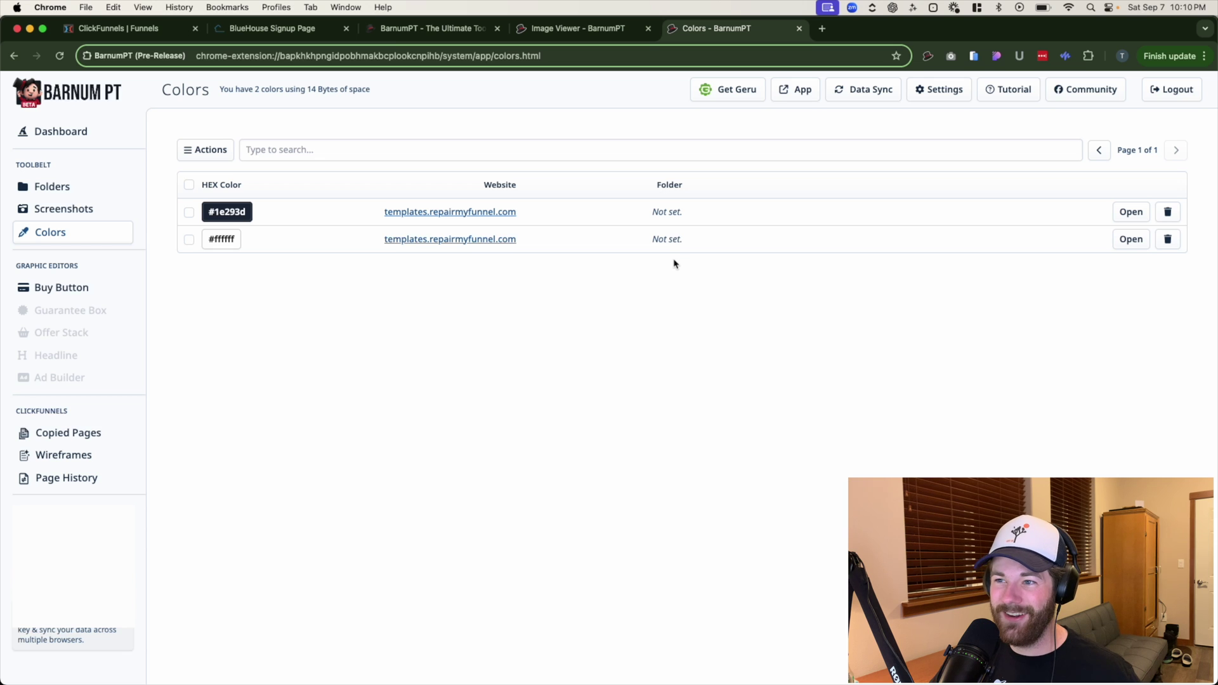
{"action": "left_click", "coordinate": [799, 27]}
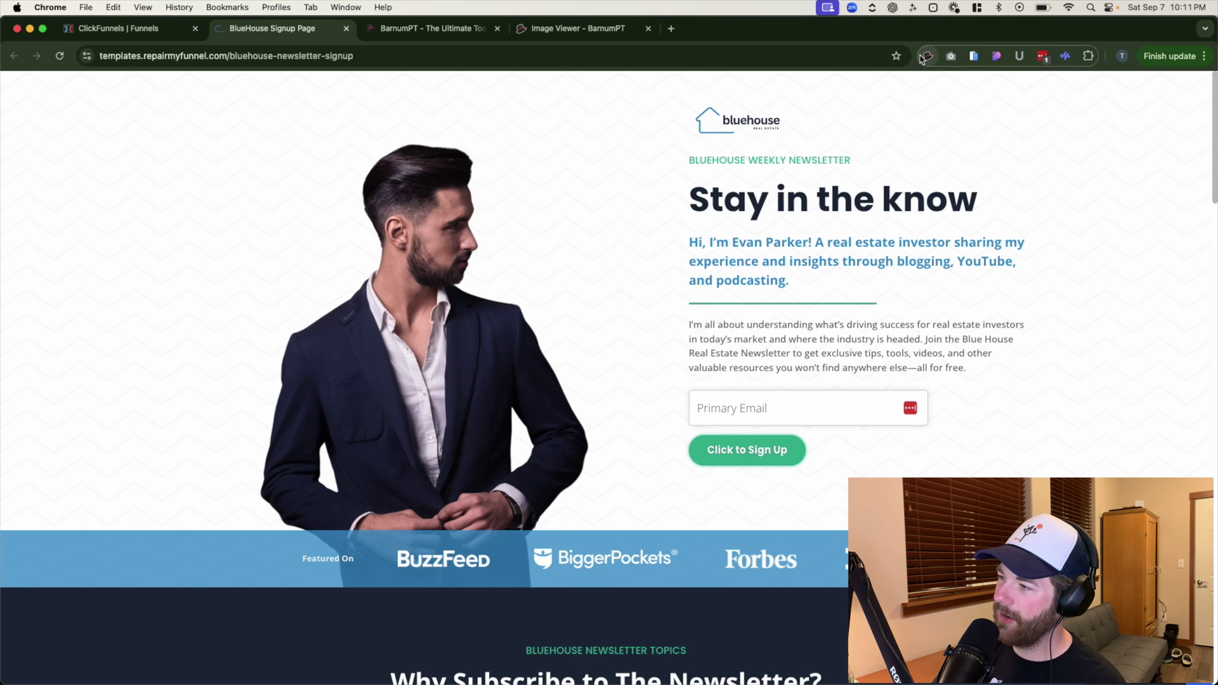
Step: Measure the BlueHouse portrait photo with the Ruler: 521 x 611 px at X 407, Y 112
{"action": "left_click", "coordinate": [928, 56]}
{"action": "left_click", "coordinate": [603, 162]}
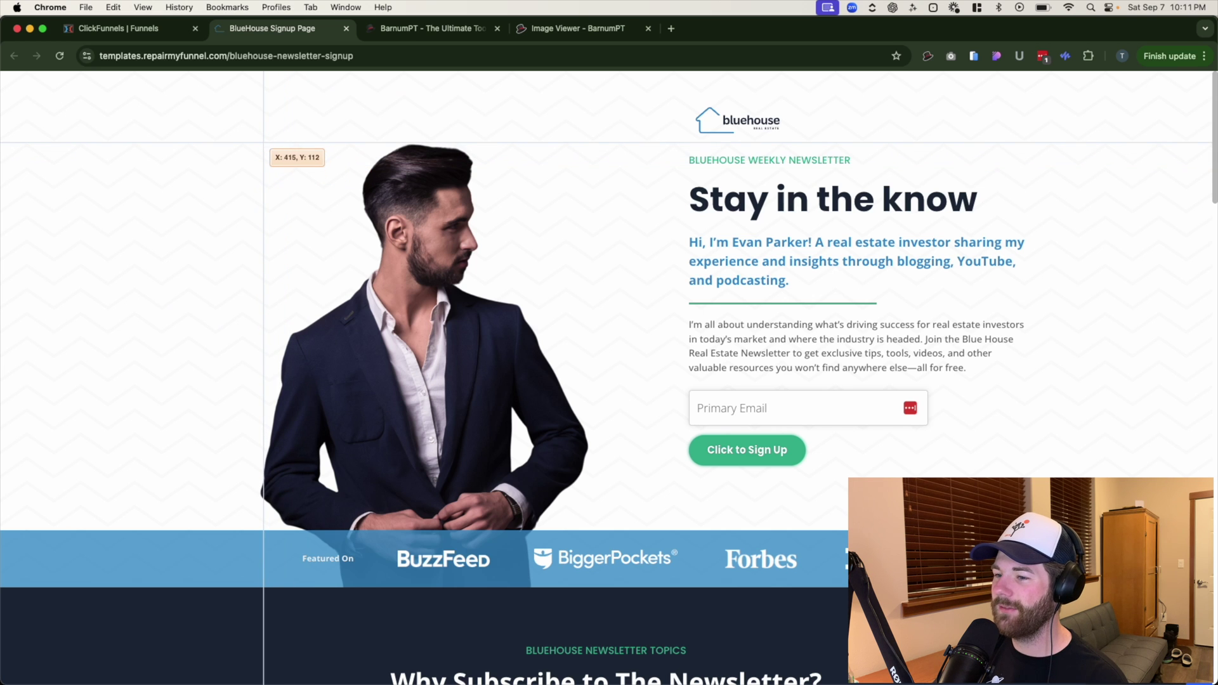
{"action": "left_click_drag", "start_coordinate": [257, 145], "coordinate": [590, 530]}
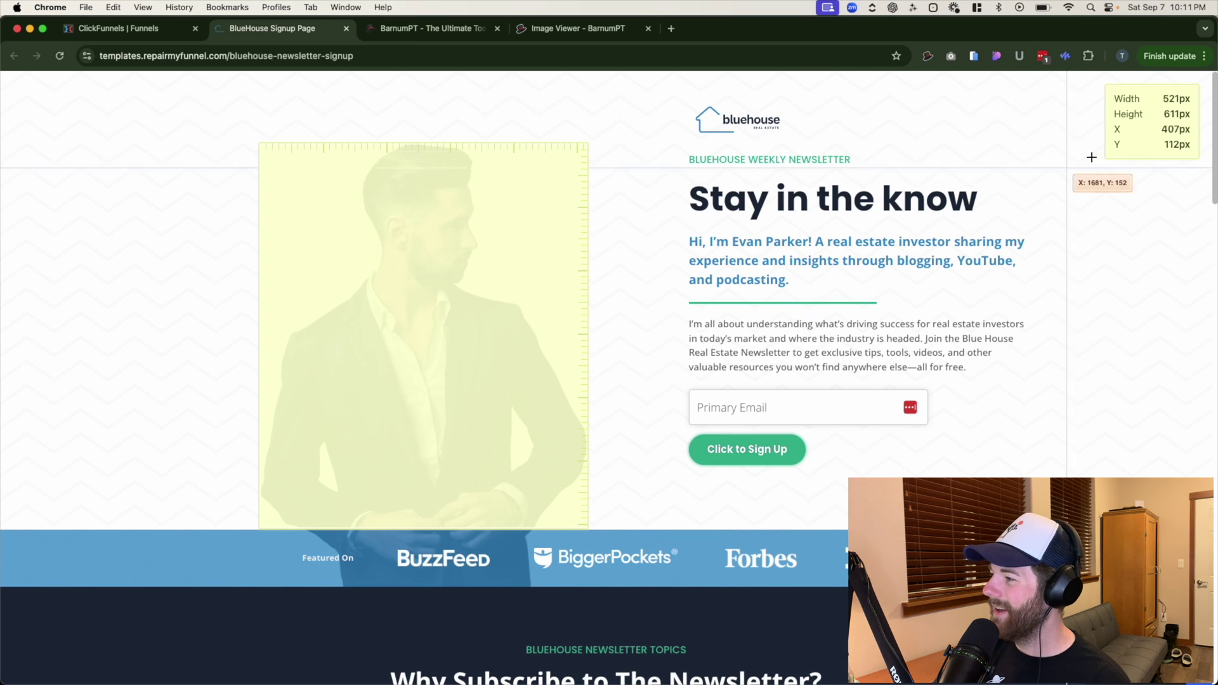
{"action": "scroll", "coordinate": [1133, 110], "scroll_direction": "down", "scroll_amount": 1}
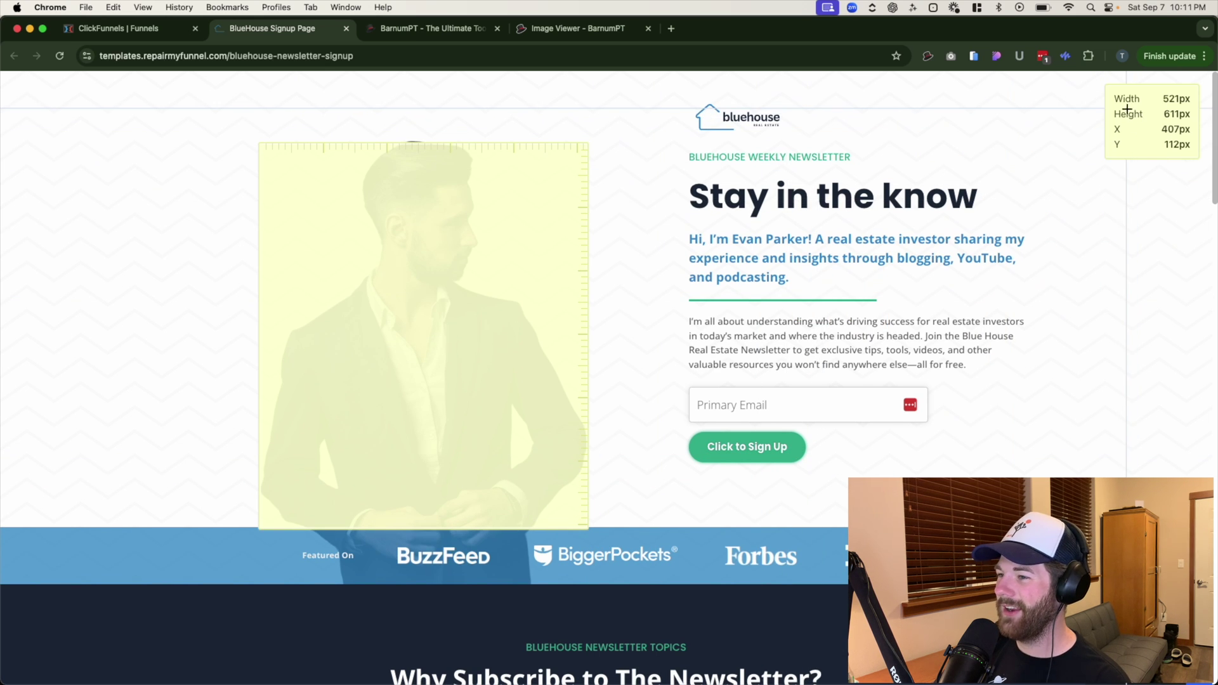
{"action": "scroll", "coordinate": [1064, 159], "scroll_direction": "up", "scroll_amount": 1}
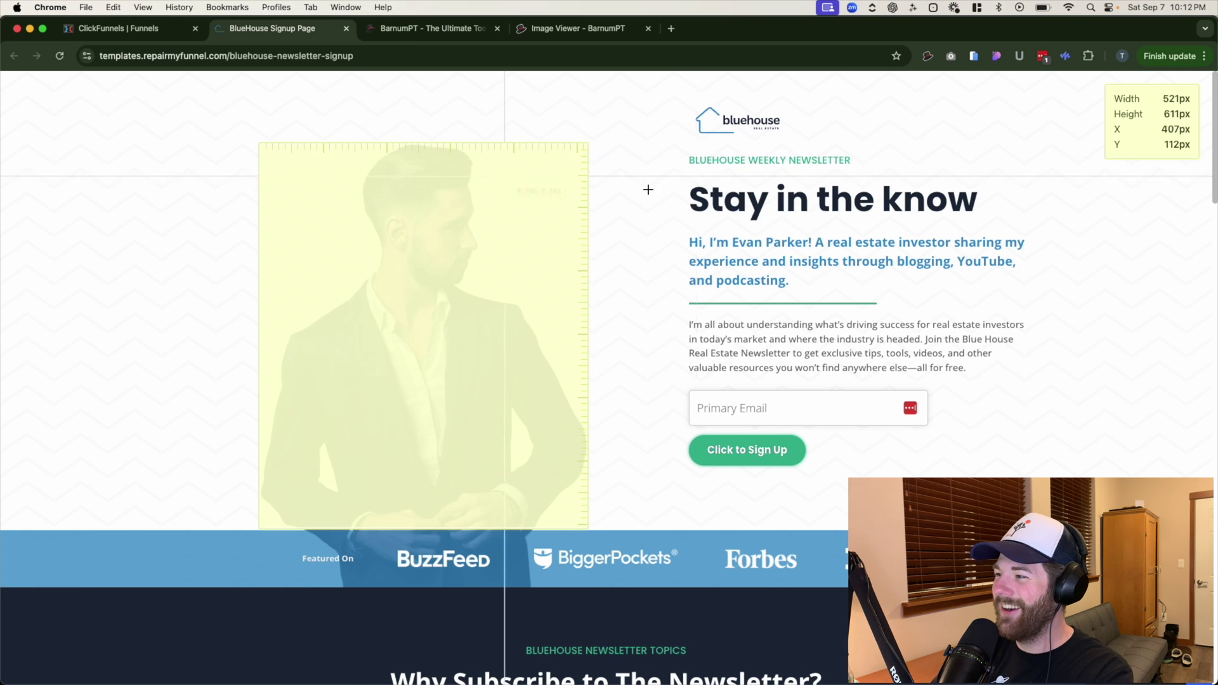
{"action": "key", "text": "Escape"}
{"action": "left_click", "coordinate": [927, 57]}
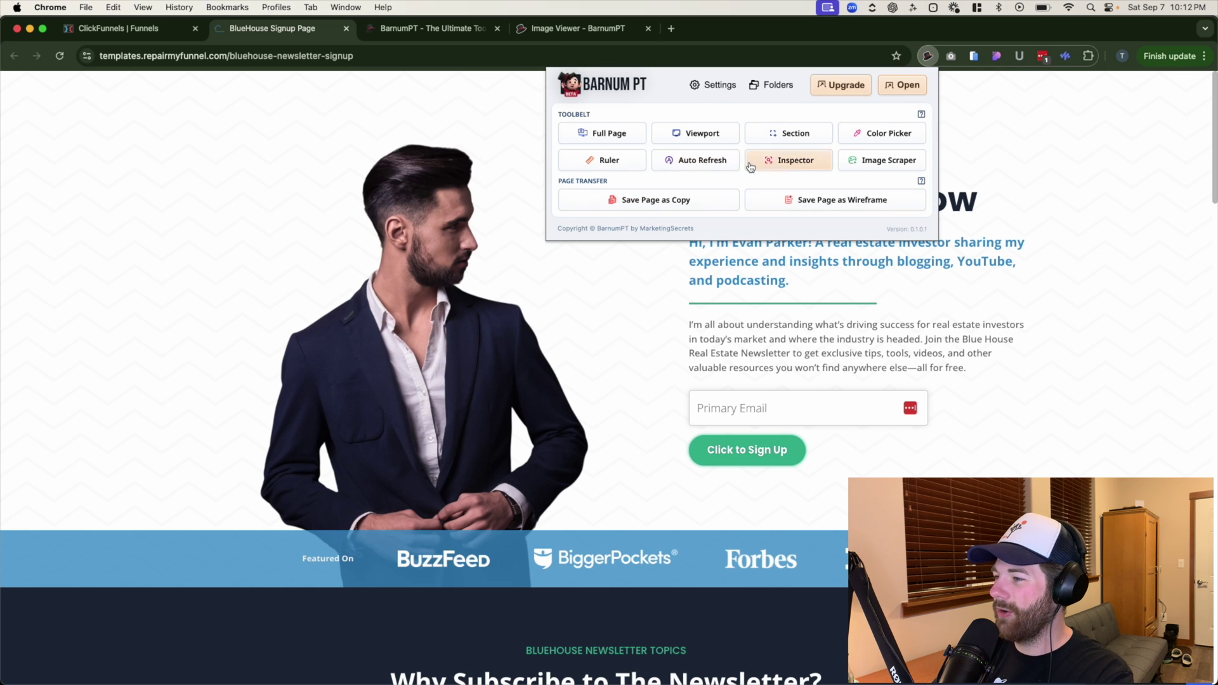
Step: Turn on Auto Refresh for the BlueHouse signup page
{"action": "left_click", "coordinate": [703, 166]}
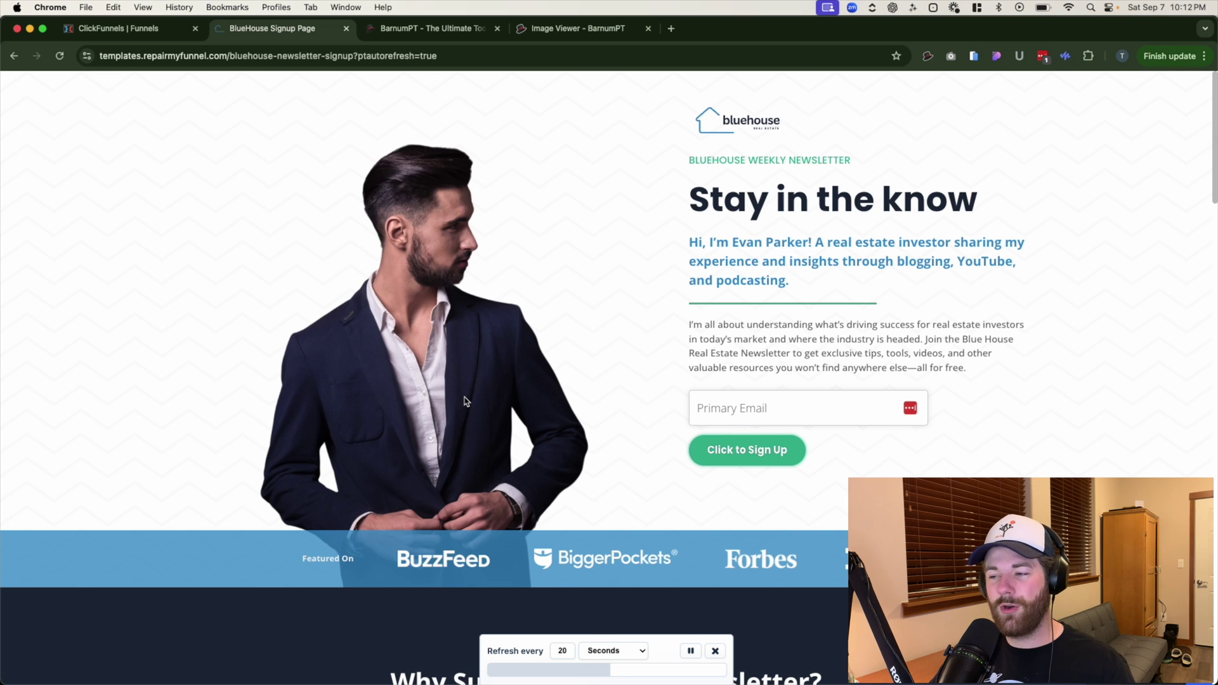
{"action": "left_click", "coordinate": [927, 56]}
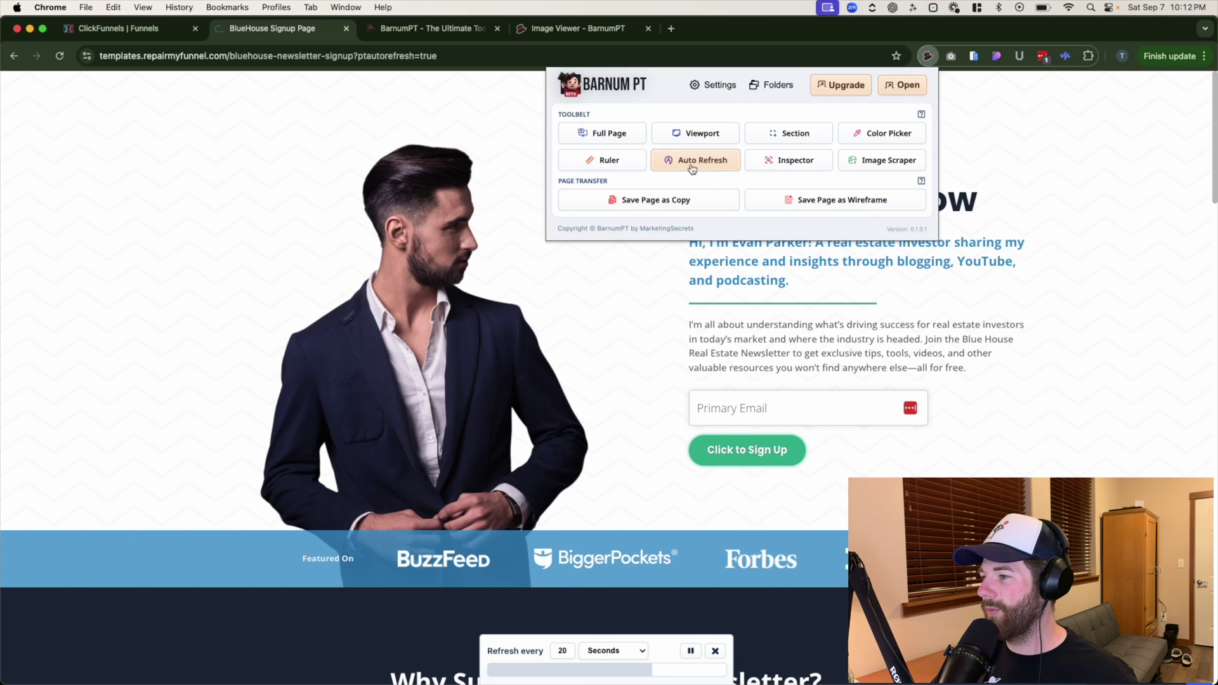
{"action": "left_click", "coordinate": [1060, 362]}
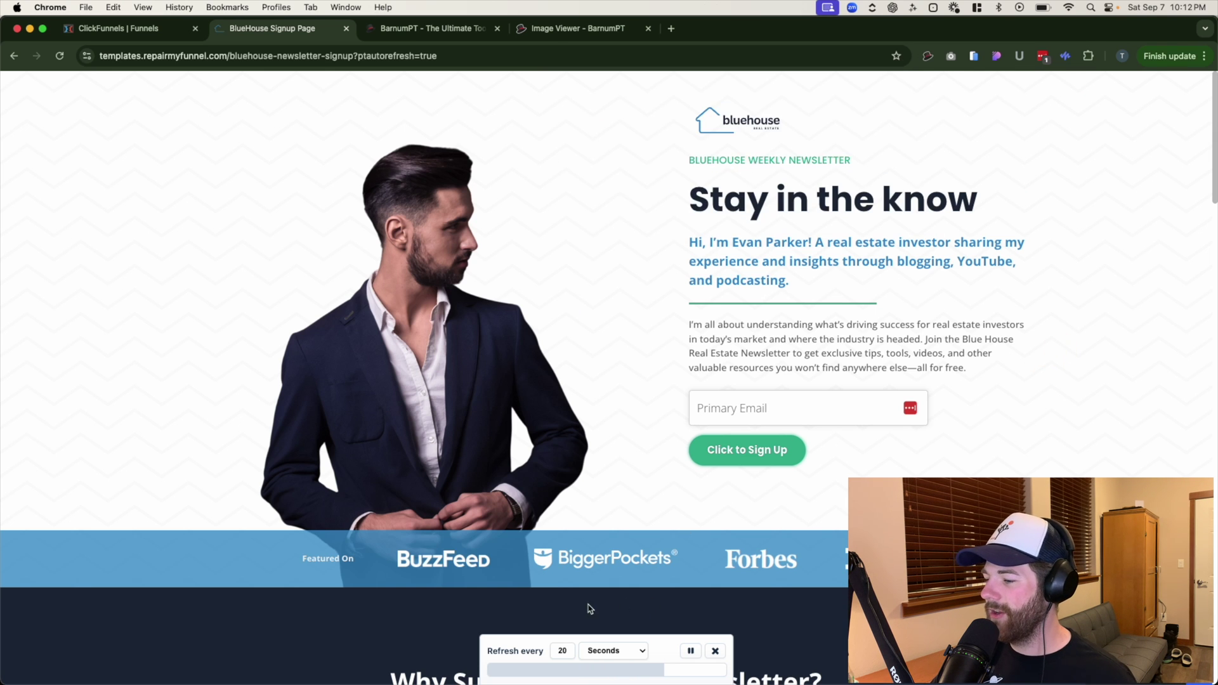
Step: Set the refresh interval to 5 seconds, then stop auto-refresh so the page reloads normally
{"action": "double_click", "coordinate": [563, 652]}
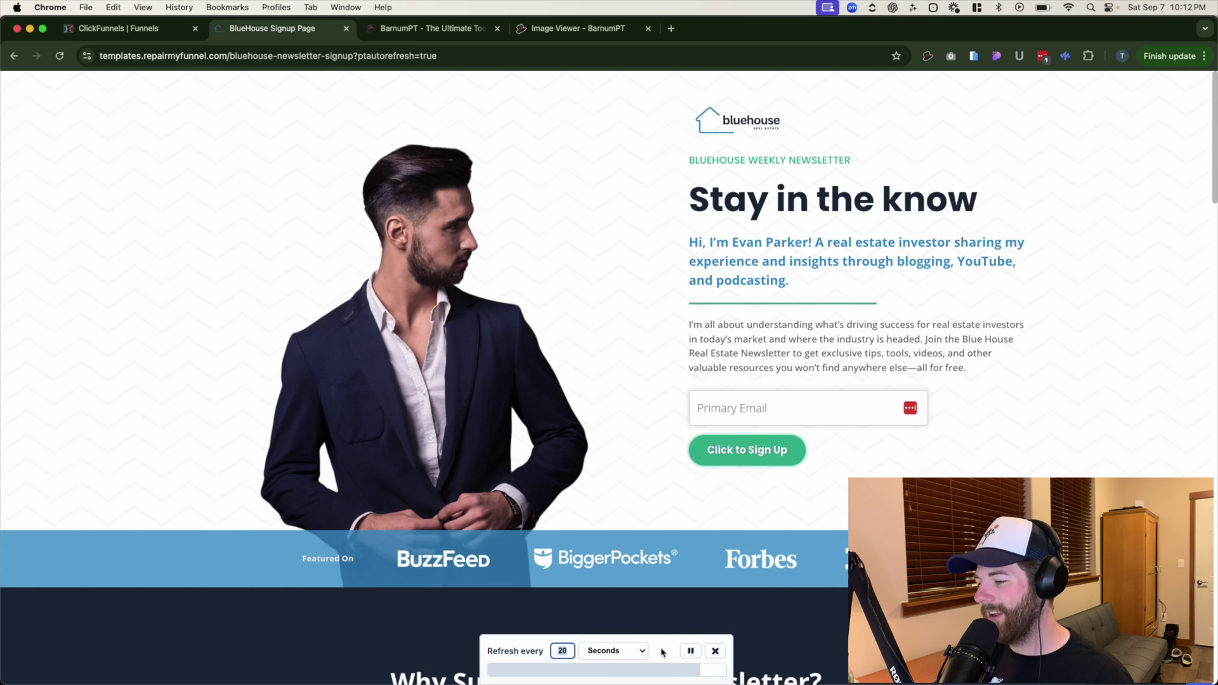
{"action": "left_click", "coordinate": [662, 652]}
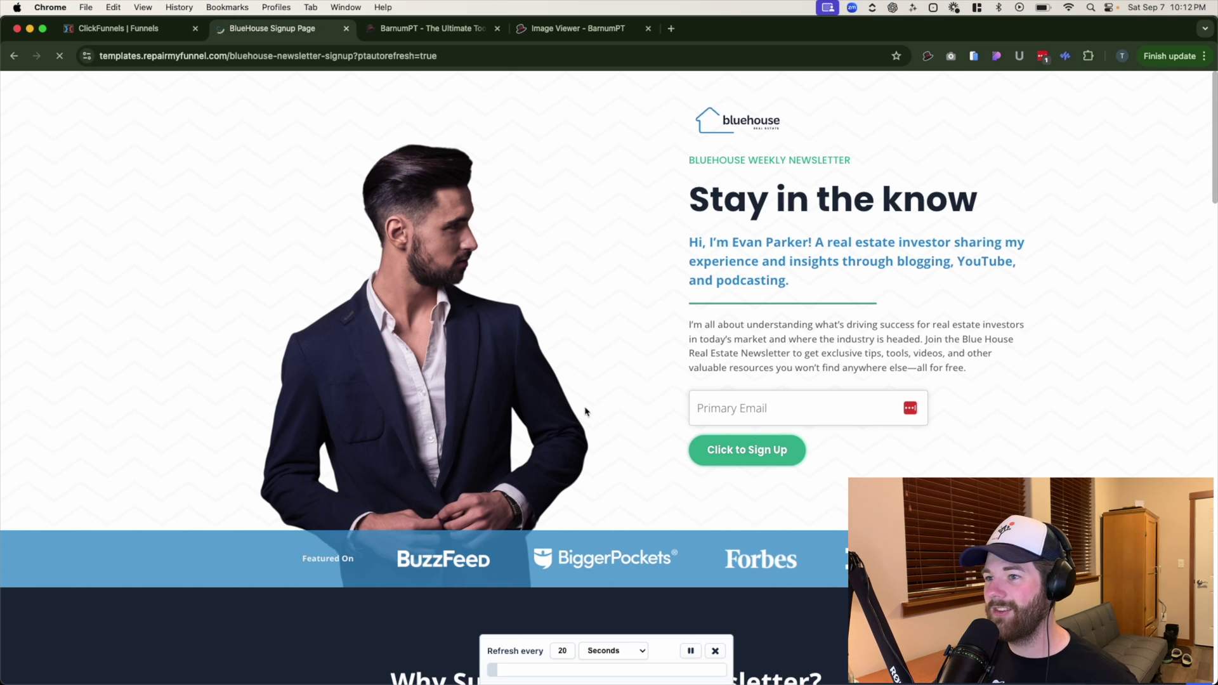
{"action": "double_click", "coordinate": [563, 650]}
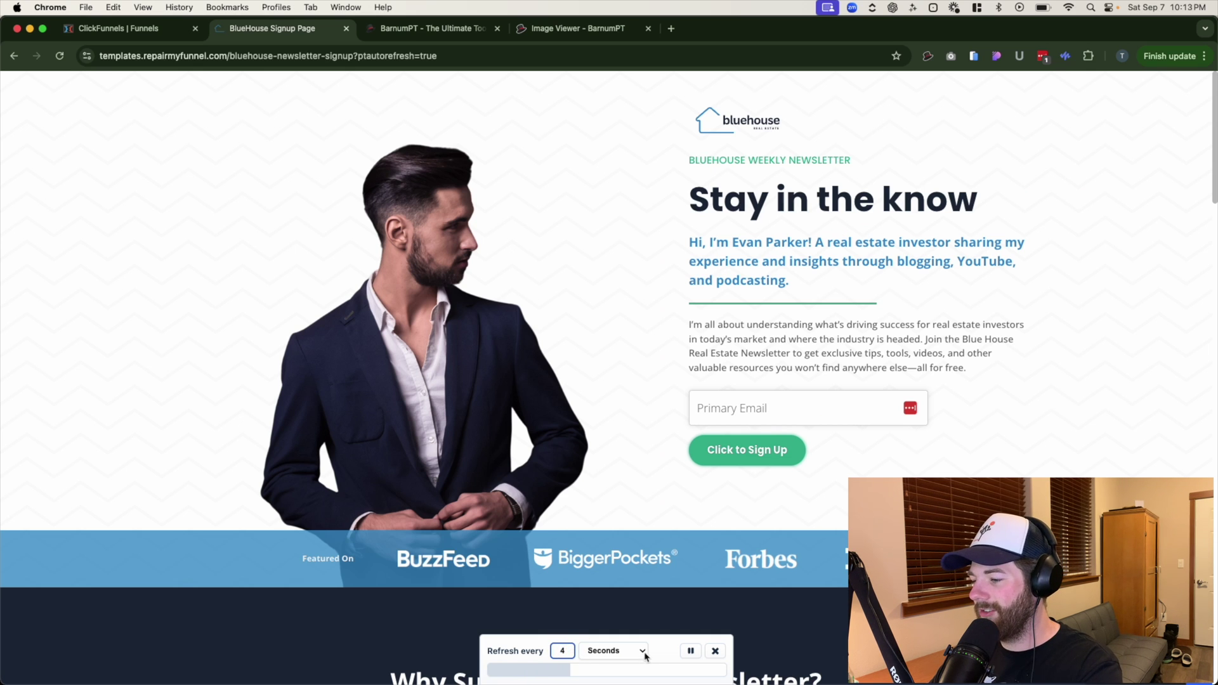
{"action": "left_click", "coordinate": [663, 654]}
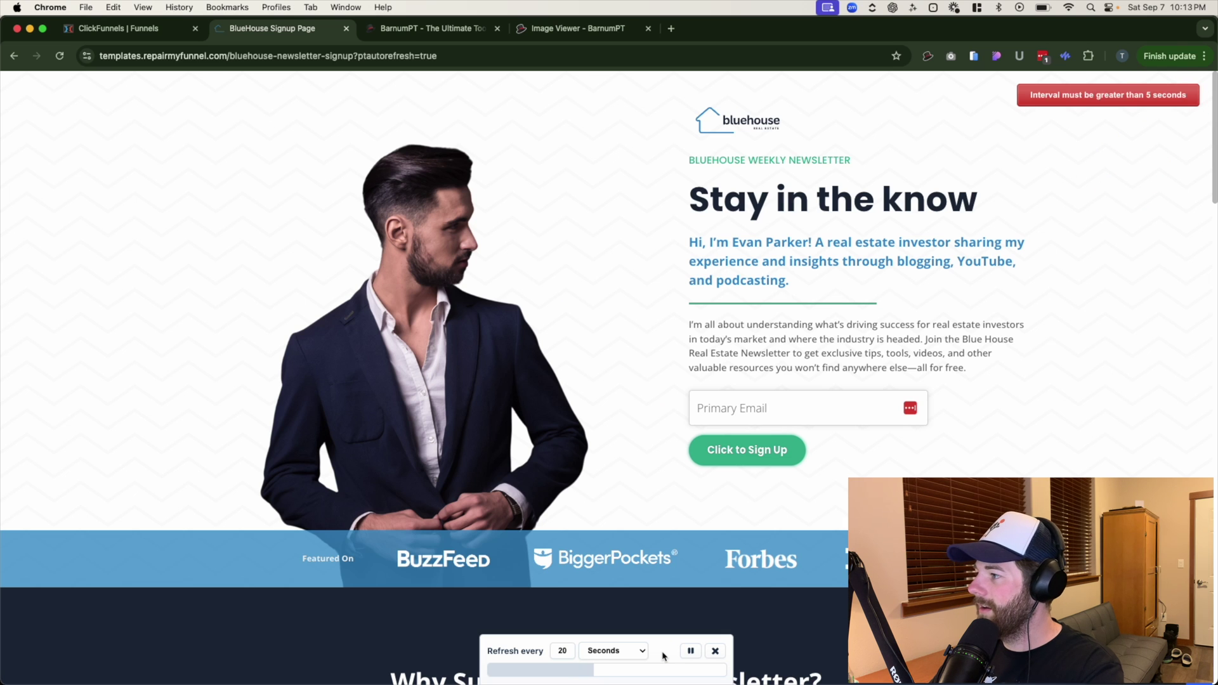
{"action": "double_click", "coordinate": [562, 649]}
{"action": "type", "text": "5"}
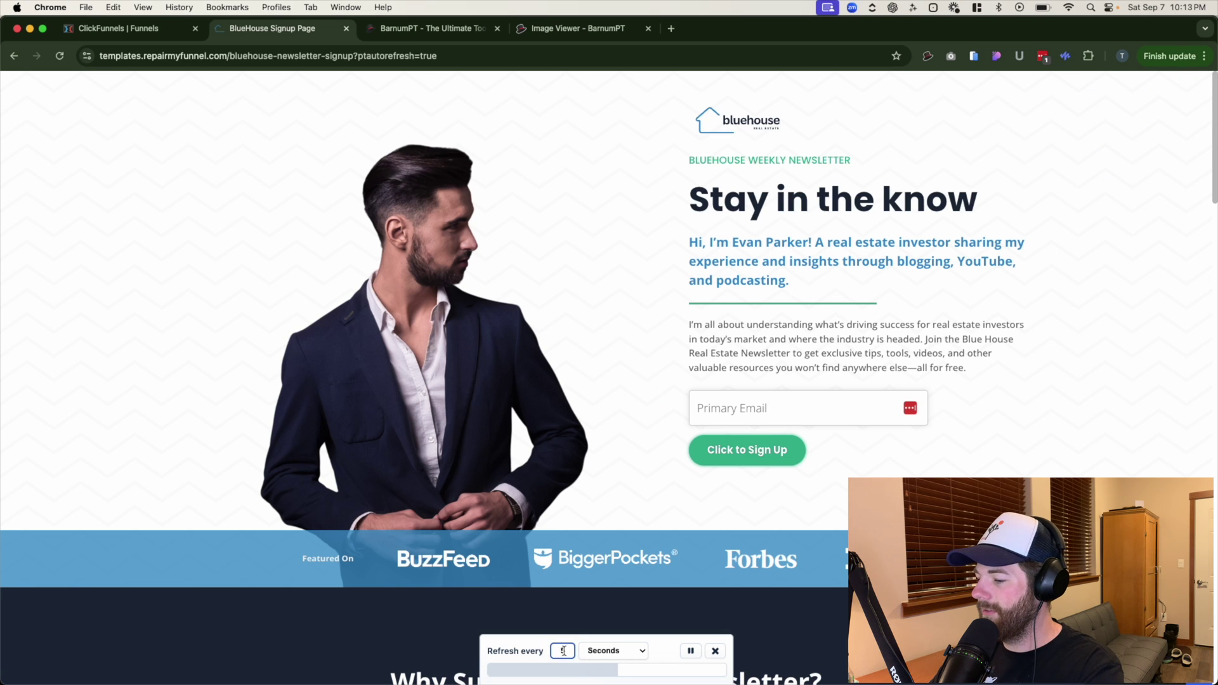
{"action": "left_click", "coordinate": [656, 658]}
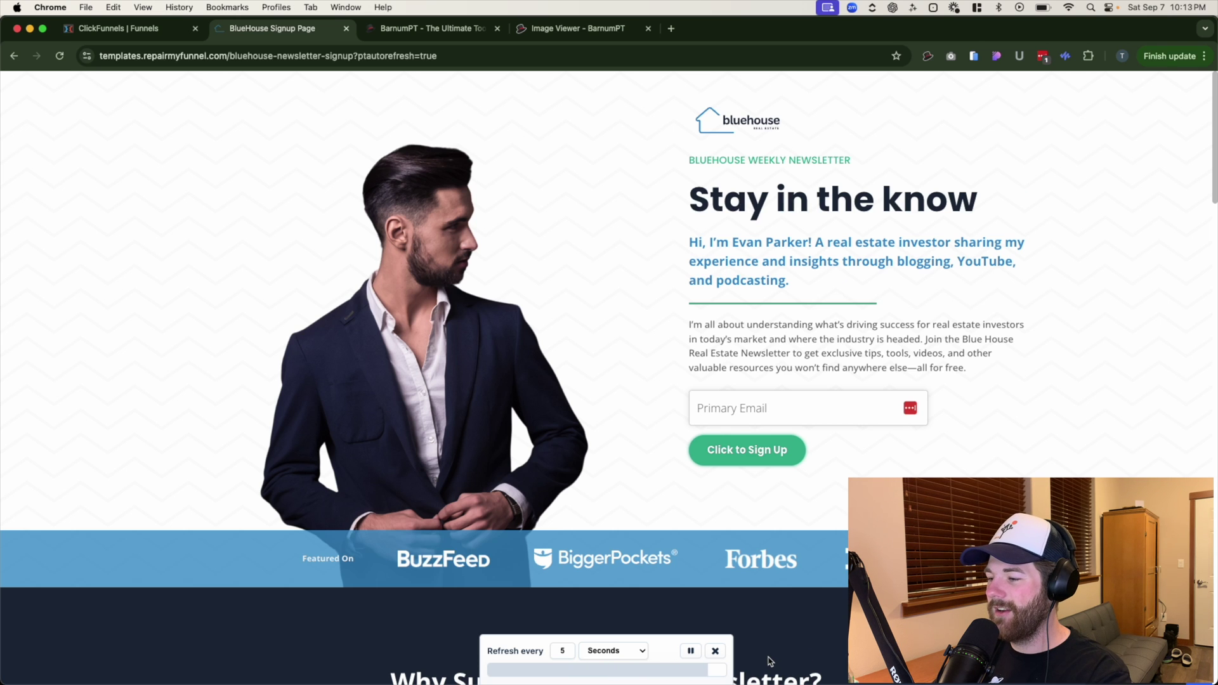
{"action": "left_click", "coordinate": [715, 650]}
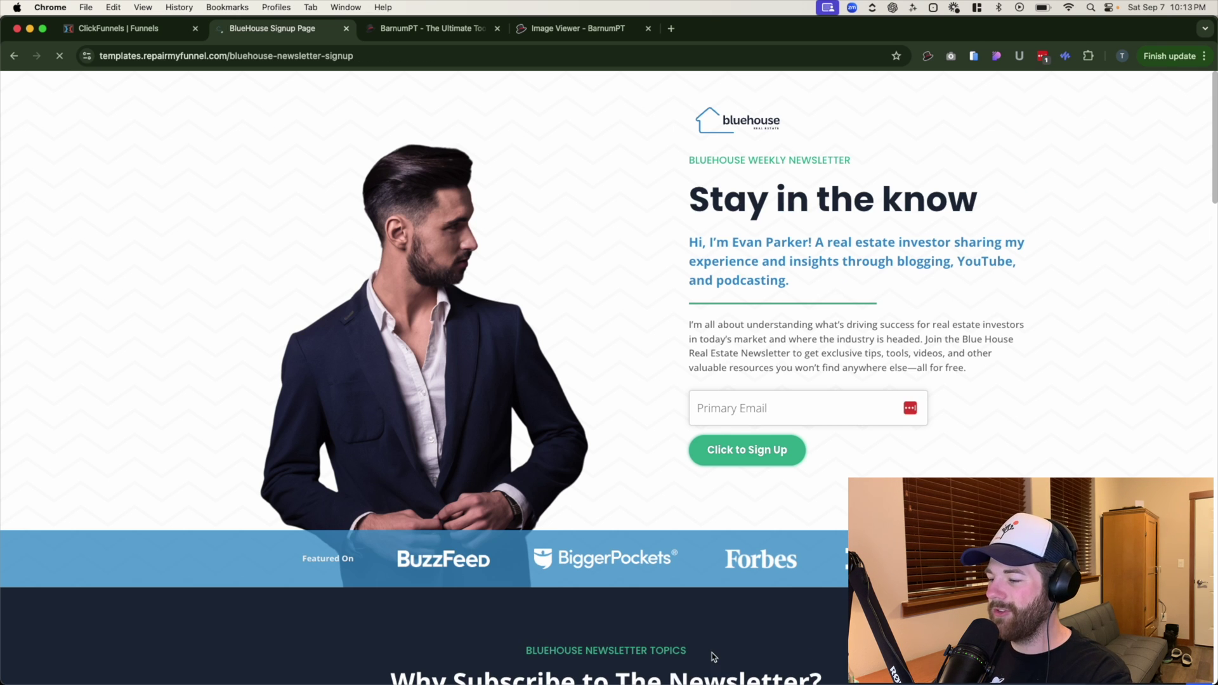
Step: Inspect the man's photo and the intro paragraph, reading 15px Open Sans, weight 500, #606060
{"action": "left_click", "coordinate": [928, 55]}
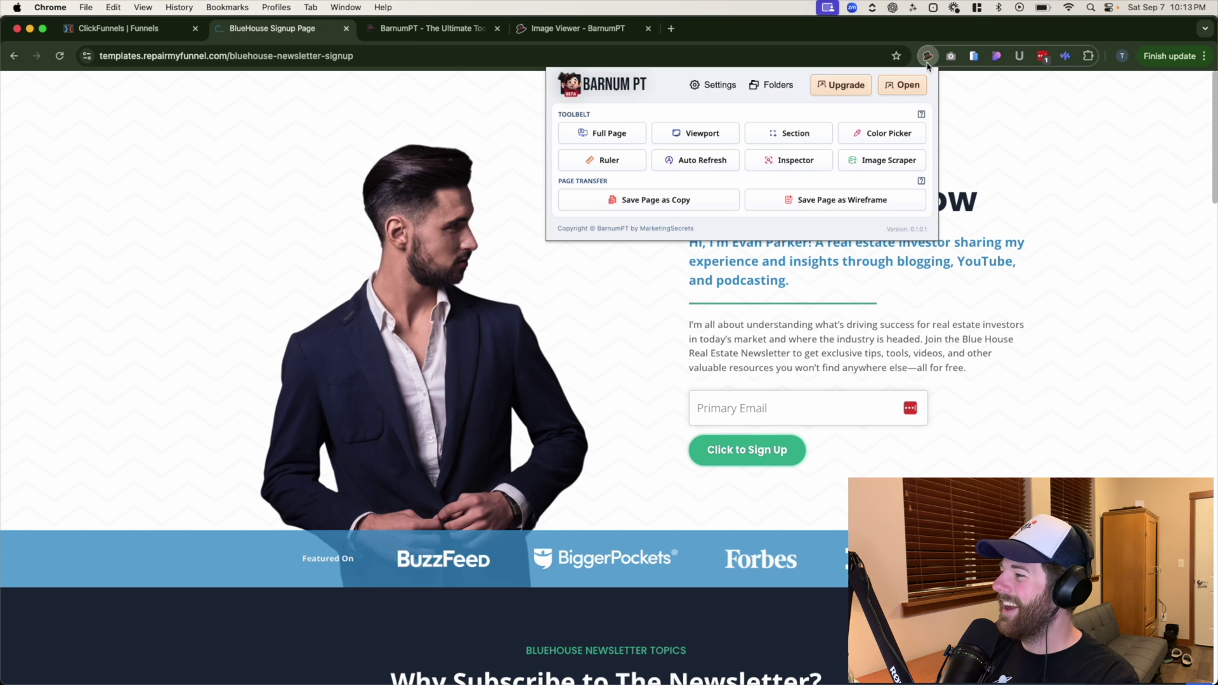
{"action": "left_click", "coordinate": [778, 174]}
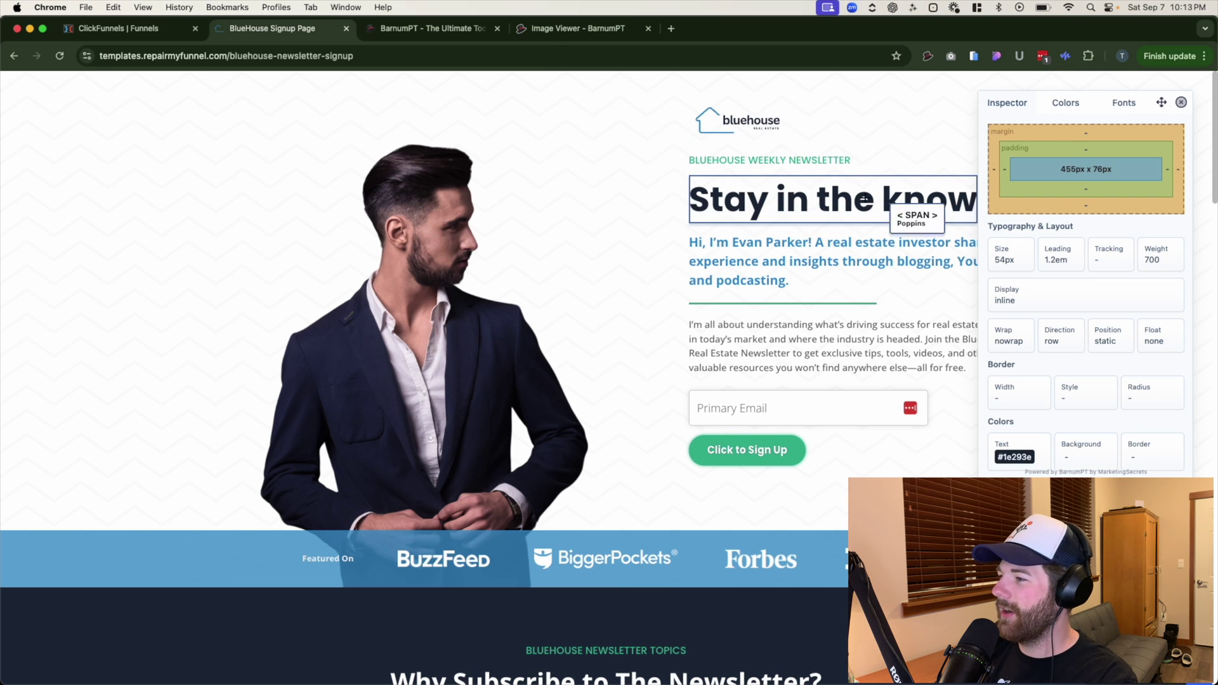
{"action": "scroll", "coordinate": [533, 146], "scroll_direction": "down", "scroll_amount": 1}
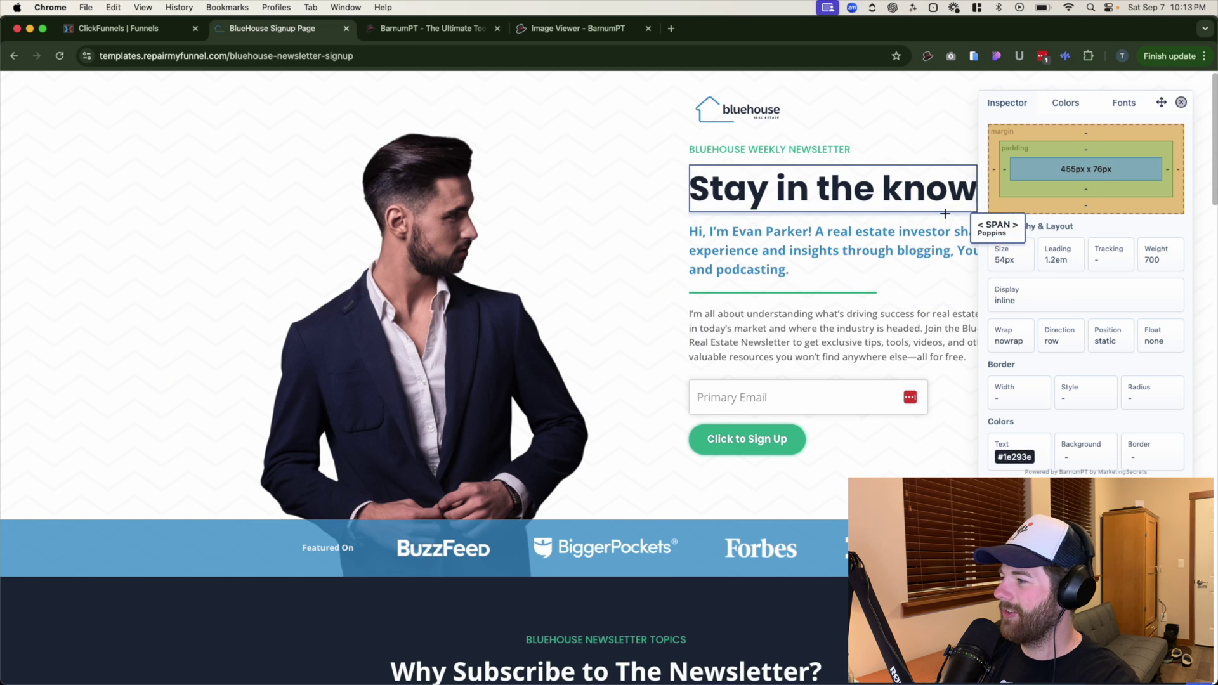
{"action": "left_click", "coordinate": [406, 340]}
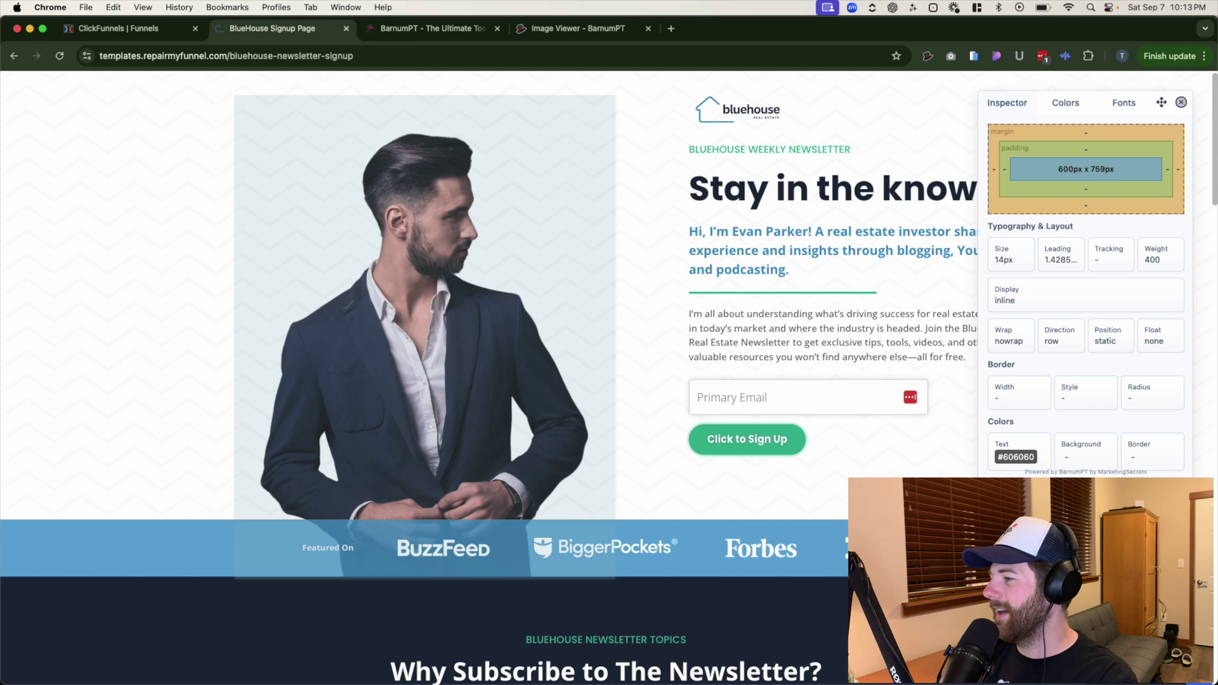
{"action": "key", "text": "Escape"}
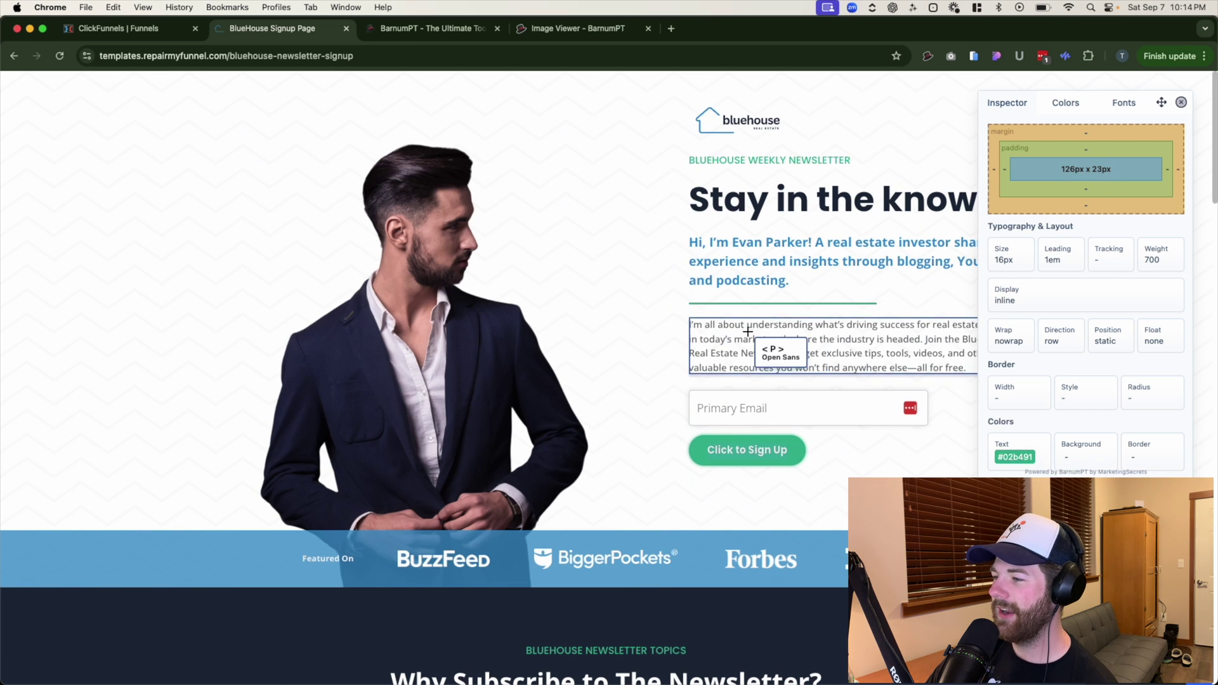
{"action": "left_click", "coordinate": [734, 261]}
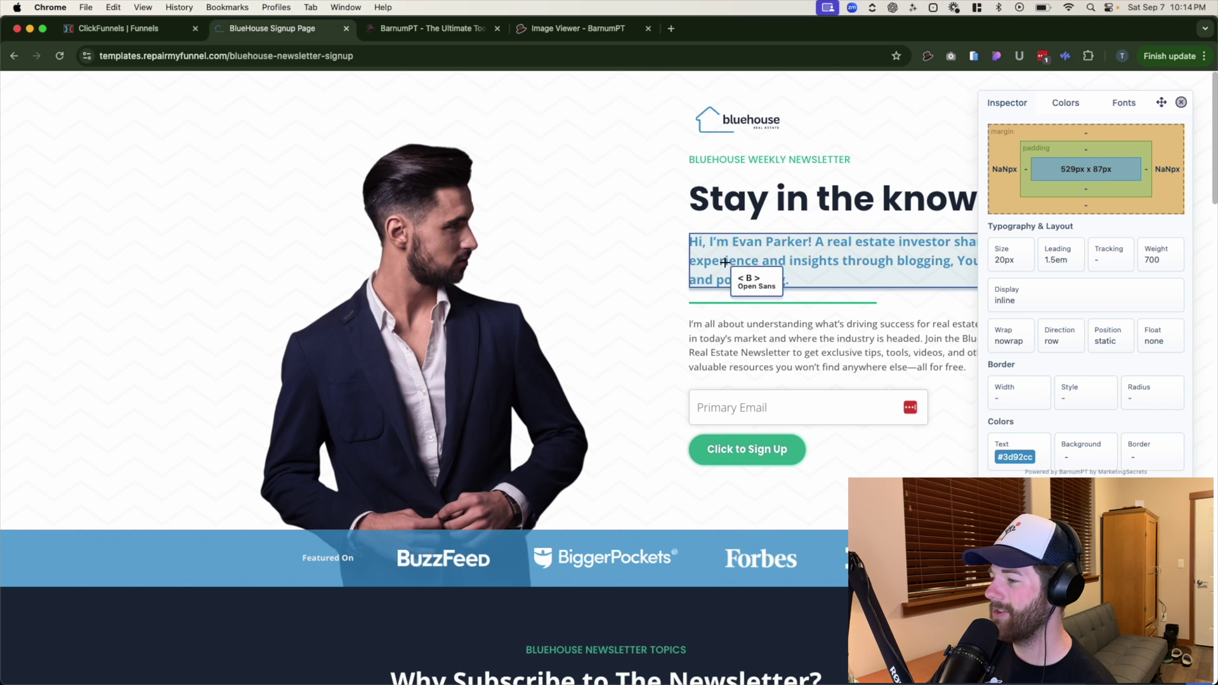
Step: Inspect the 'Stay in the know' heading, copy one of its style values, and test-paste it in a scratch tab
{"action": "left_click", "coordinate": [764, 368]}
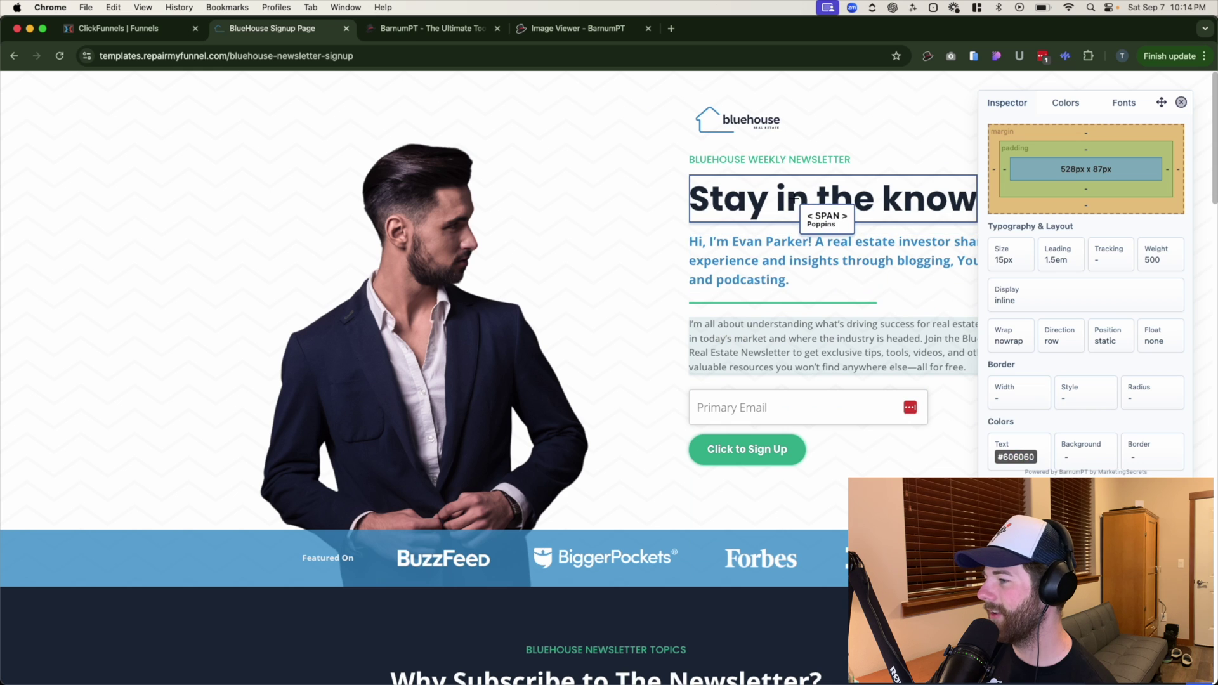
{"action": "left_click", "coordinate": [761, 200]}
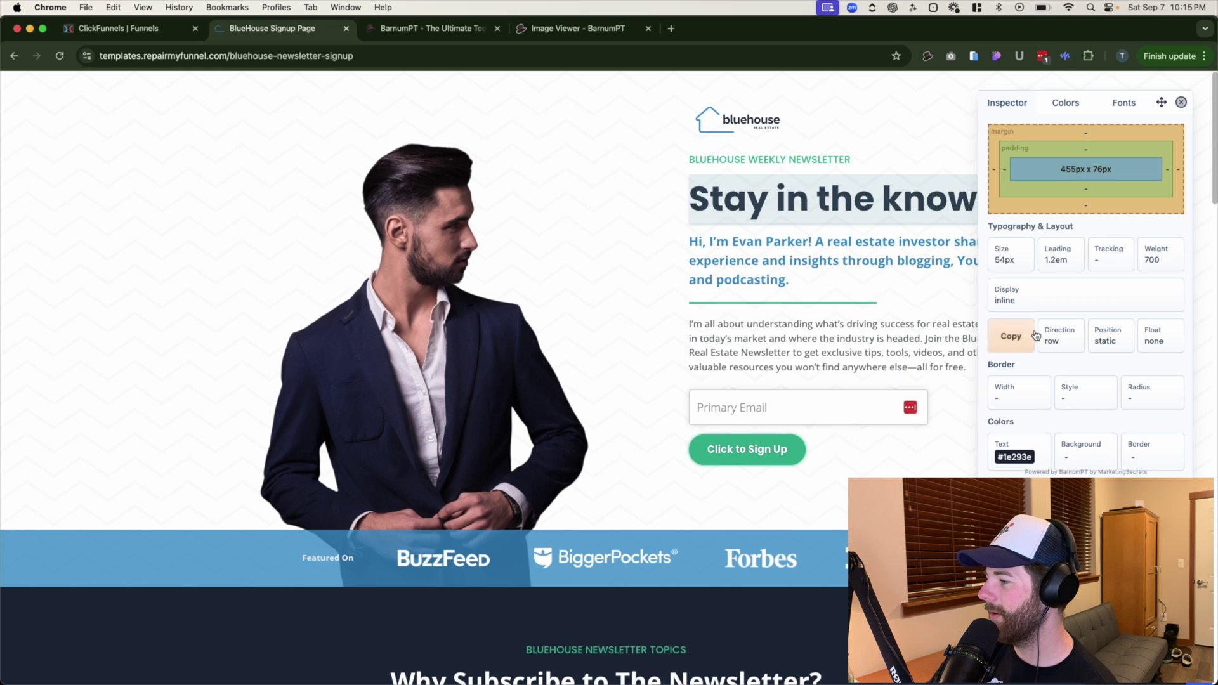
{"action": "left_click", "coordinate": [1101, 408]}
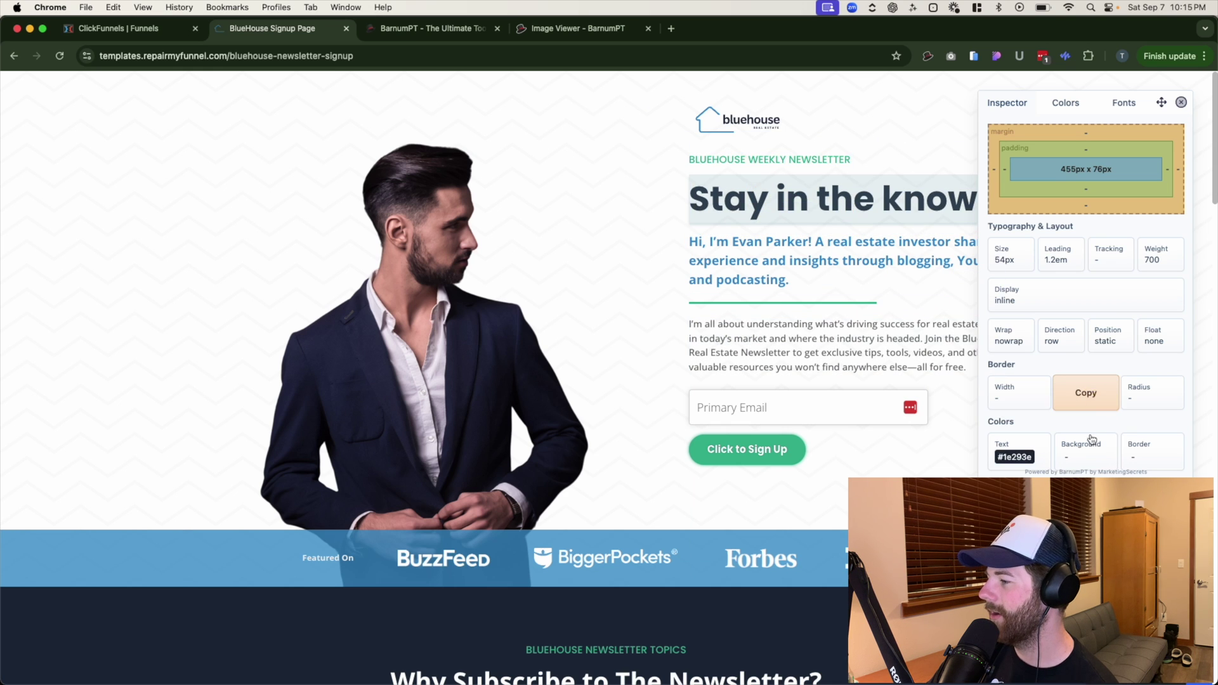
{"action": "left_click", "coordinate": [671, 28]}
{"action": "key", "text": "super+v"}
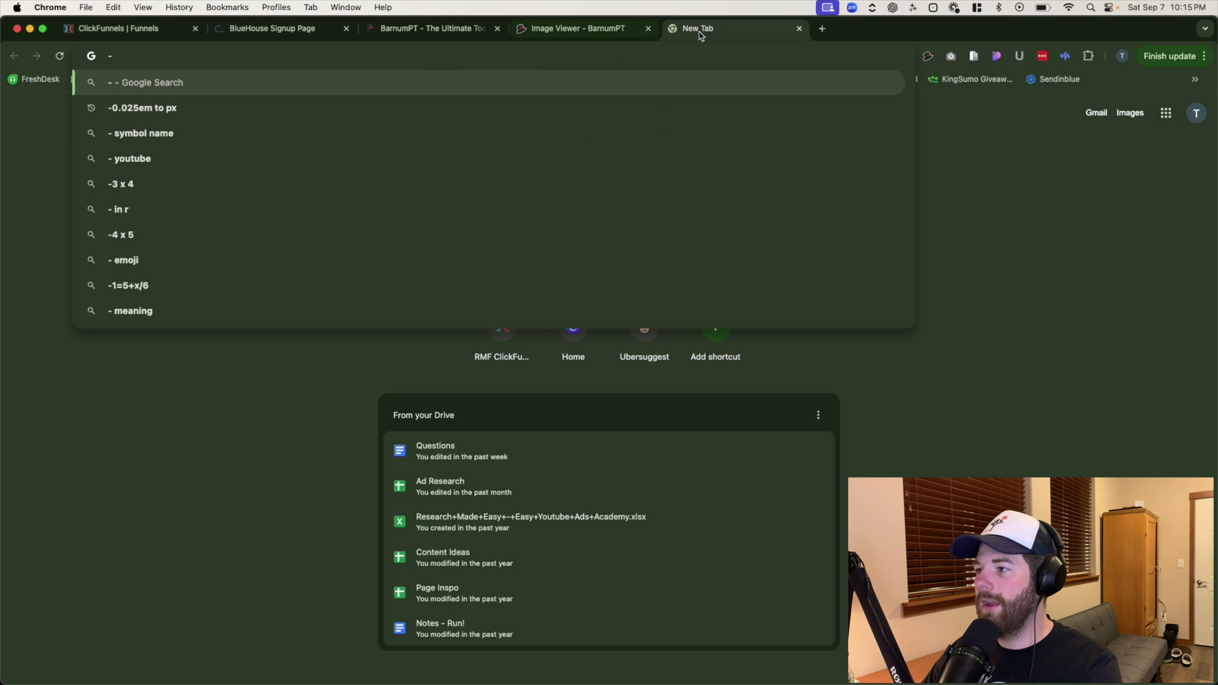
{"action": "left_click", "coordinate": [800, 29]}
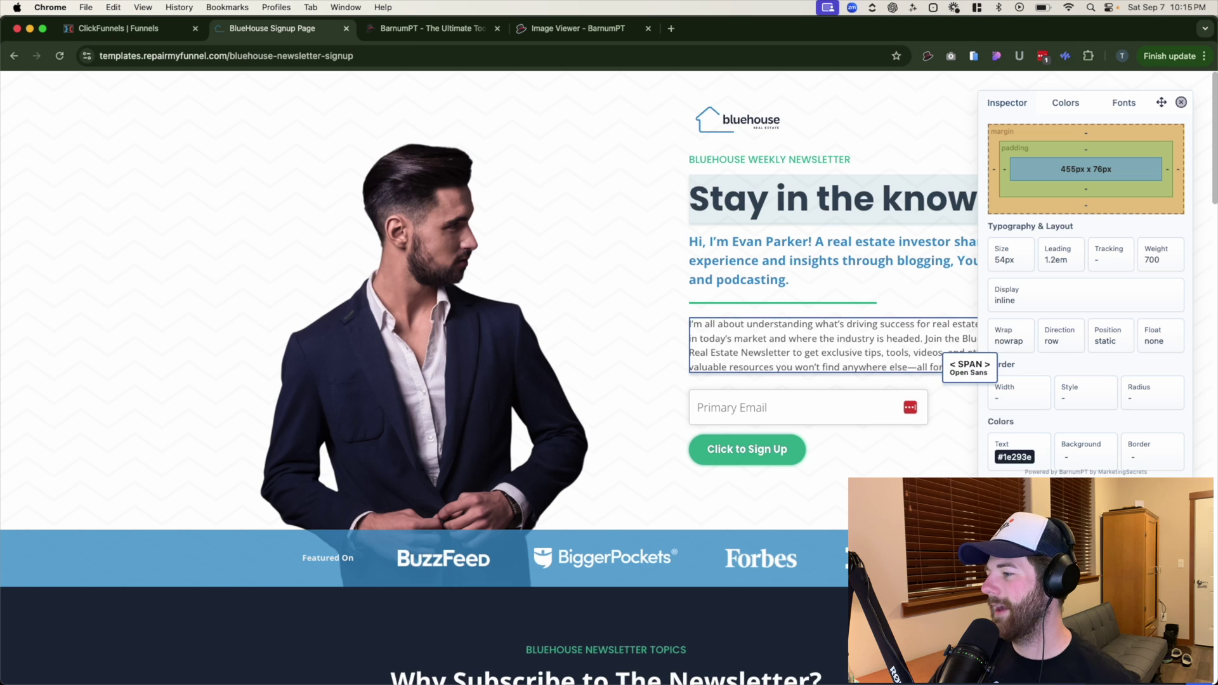
Step: Inspect the intro paragraph and the dark Why Subscribe section
{"action": "left_click", "coordinate": [933, 346]}
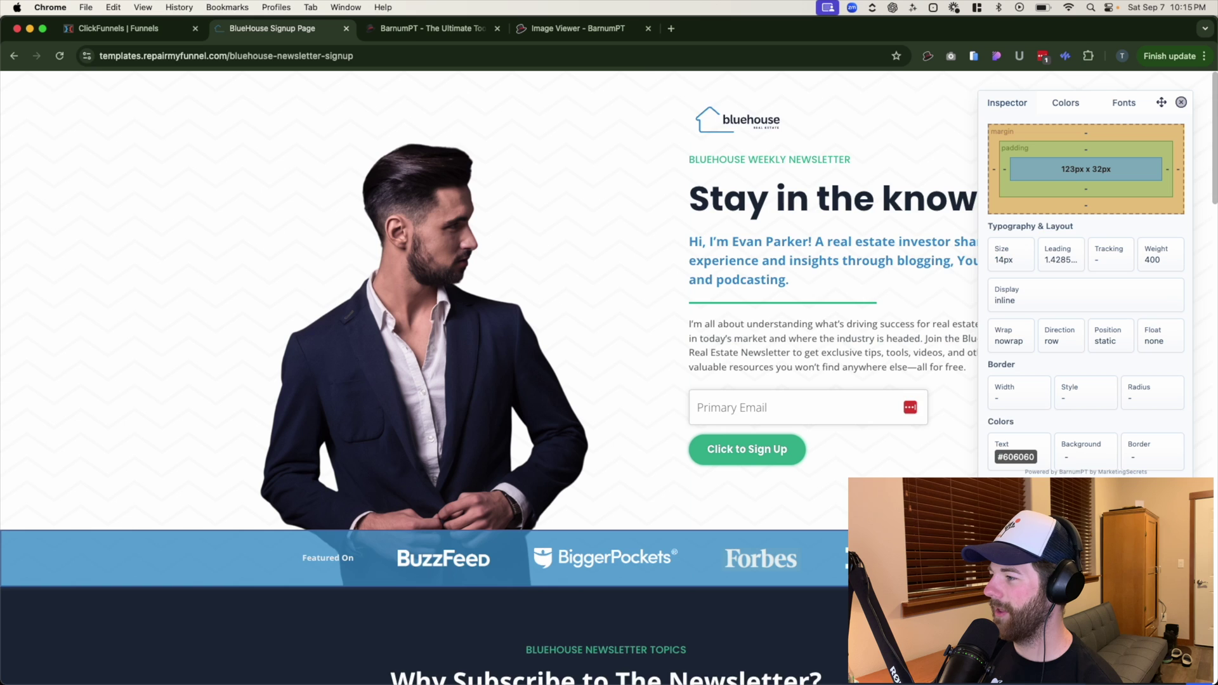
{"action": "scroll", "coordinate": [346, 354], "scroll_direction": "down", "scroll_amount": 5}
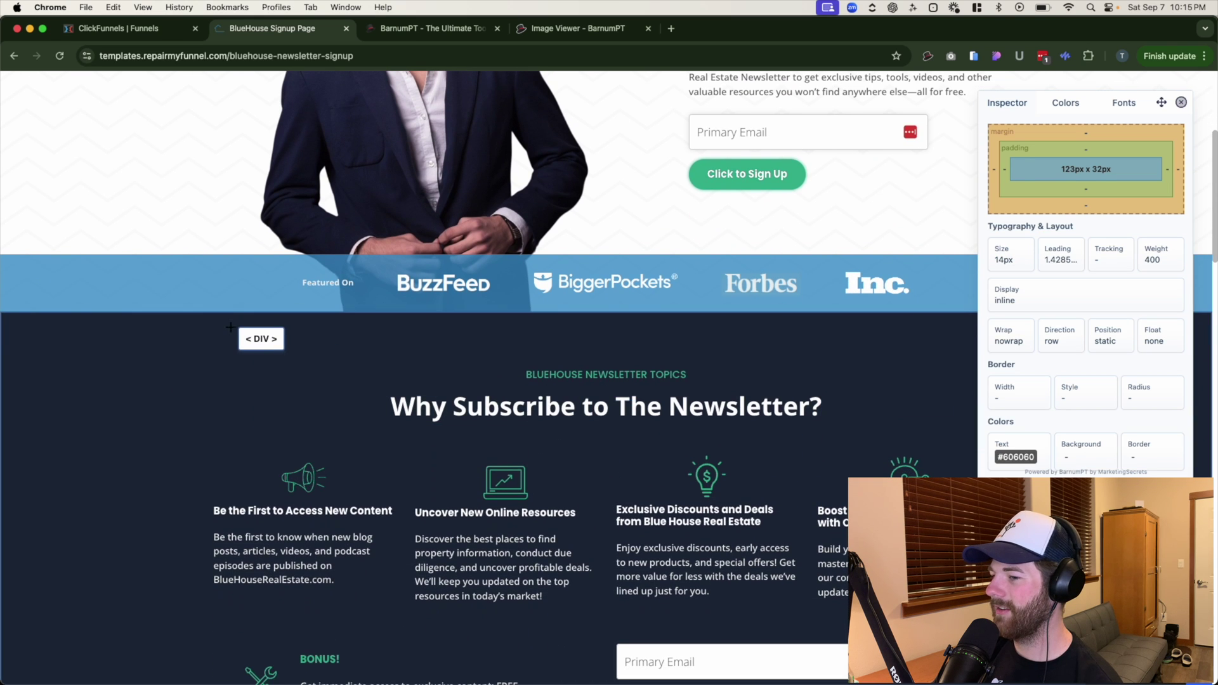
{"action": "left_click", "coordinate": [367, 345]}
{"action": "scroll", "coordinate": [976, 431], "scroll_direction": "down", "scroll_amount": 1}
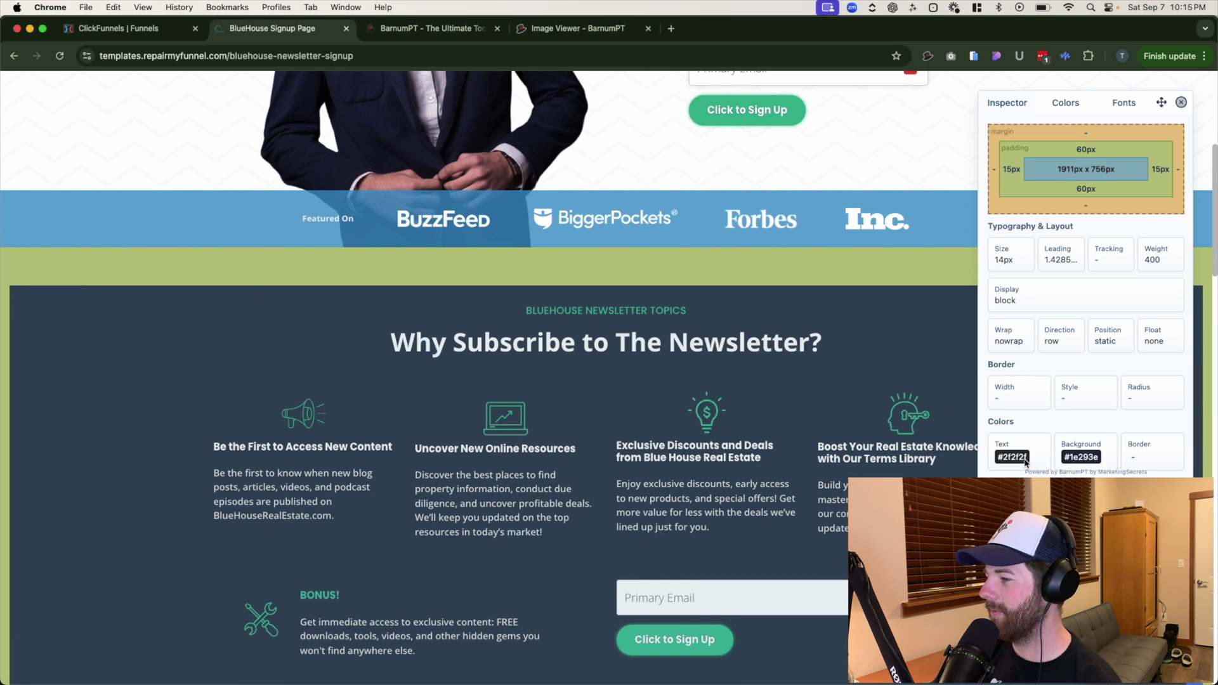
Step: Copy the blue Featured On bar's #3d92cc background (14px, weight 400) and verify it in a scratch tab
{"action": "left_click", "coordinate": [202, 205]}
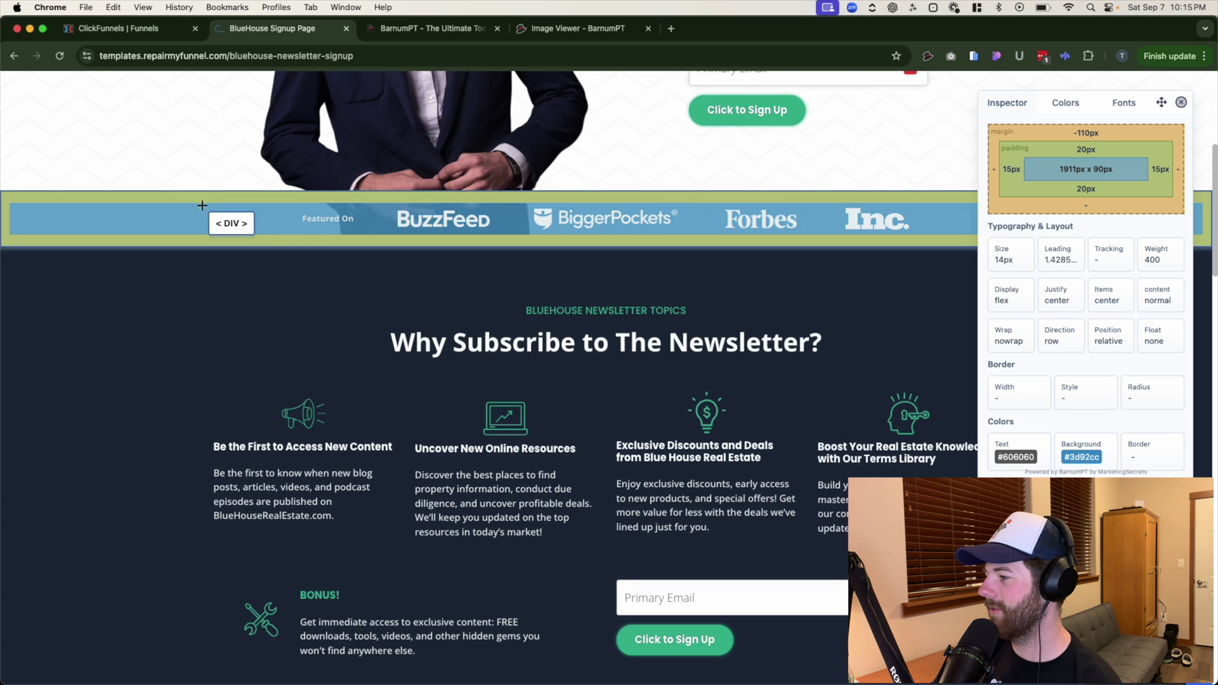
{"action": "left_click", "coordinate": [1087, 454]}
{"action": "scroll", "coordinate": [1097, 458], "scroll_direction": "down", "scroll_amount": 1}
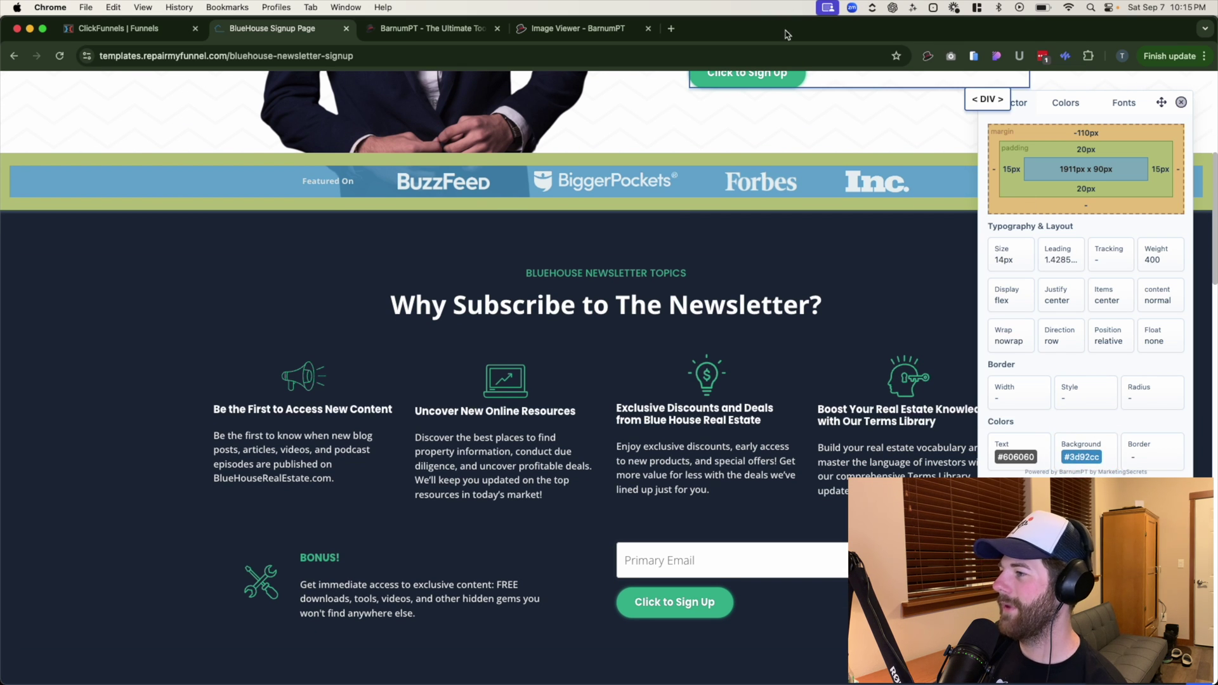
{"action": "left_click", "coordinate": [672, 31]}
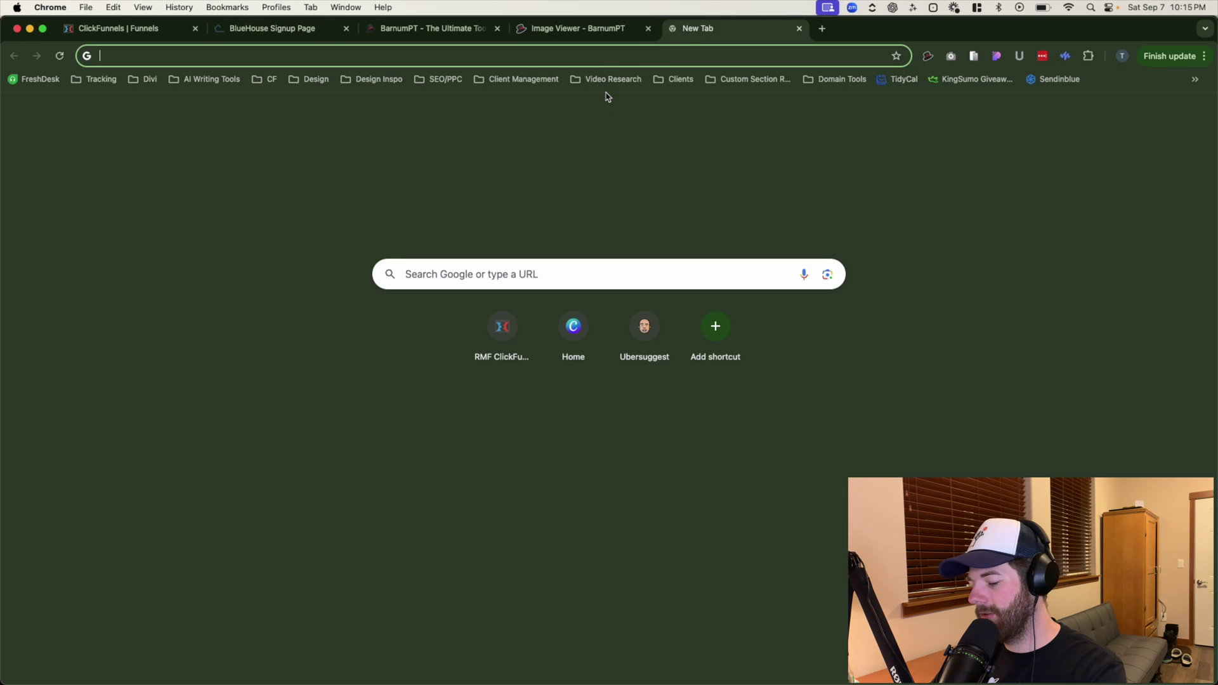
{"action": "key", "text": "super+v"}
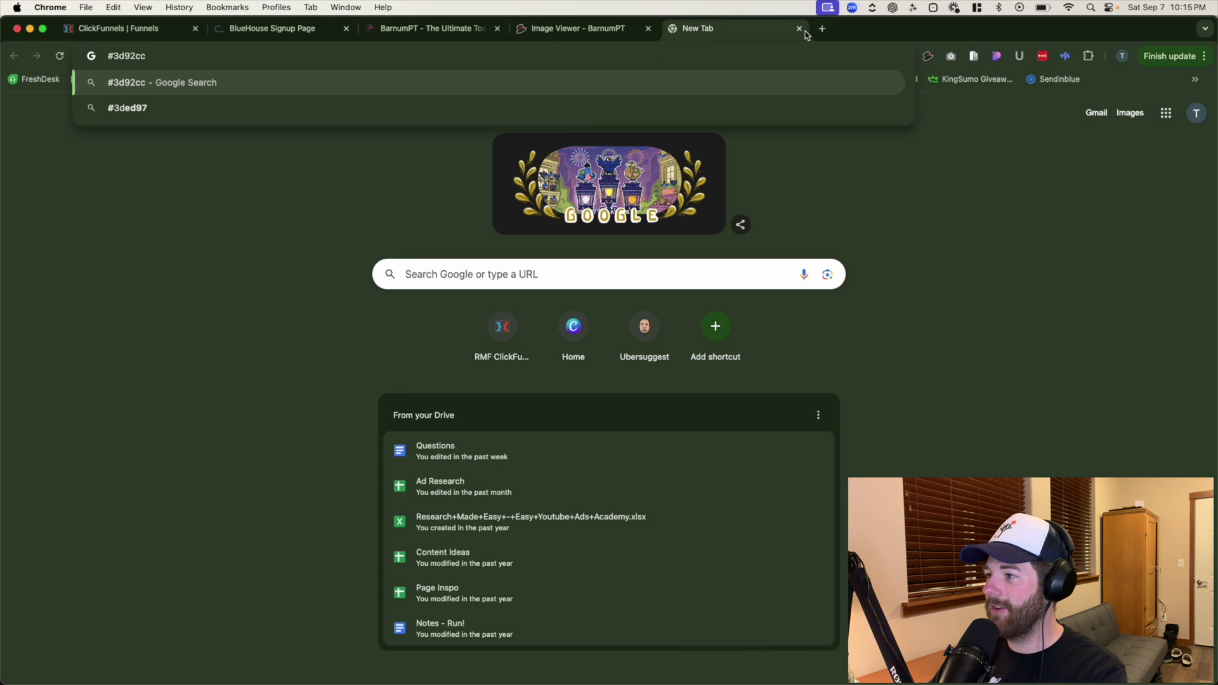
{"action": "left_click", "coordinate": [801, 29]}
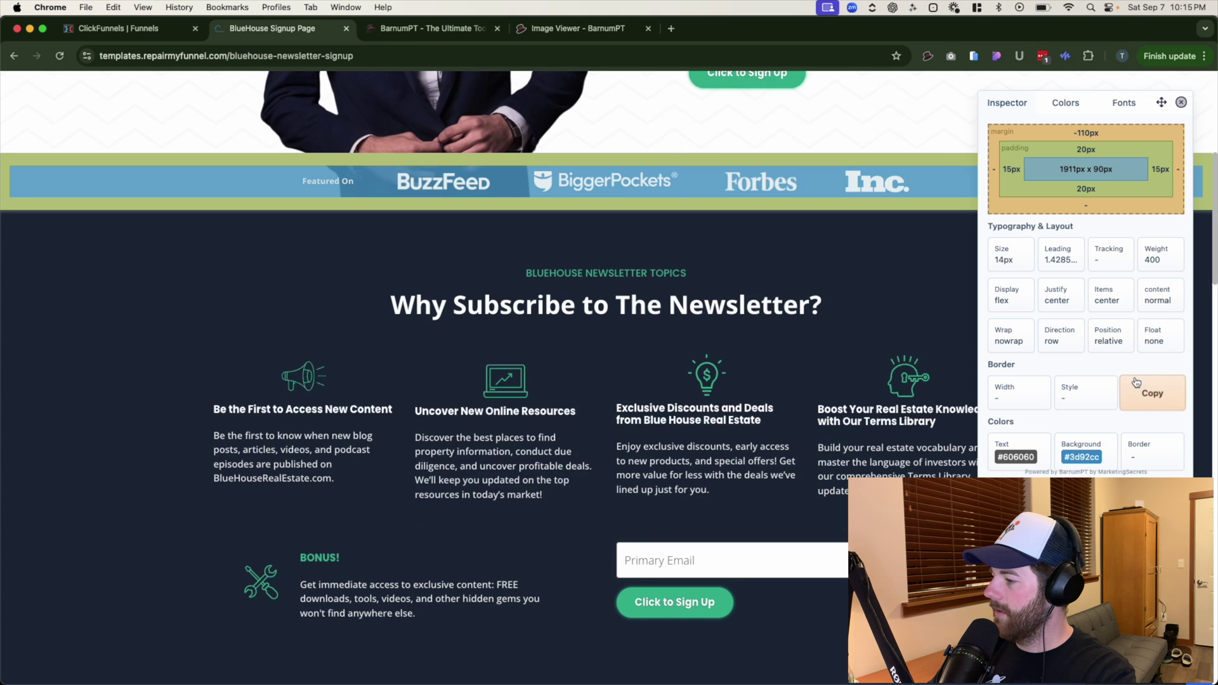
{"action": "scroll", "coordinate": [1136, 382], "scroll_direction": "down", "scroll_amount": 2}
{"action": "scroll", "coordinate": [1117, 273], "scroll_direction": "up", "scroll_amount": 7}
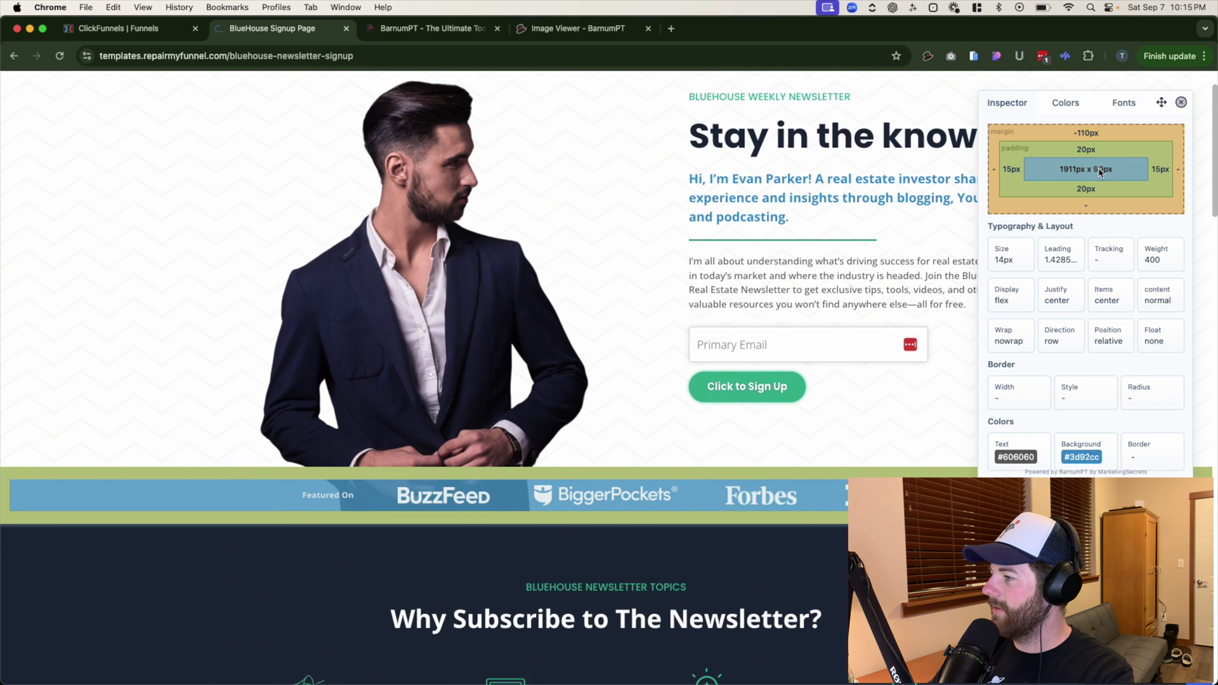
Step: Show the page's colour palette in BarnumPT's Colors tab
{"action": "left_click", "coordinate": [1064, 103]}
{"action": "mouse_move", "coordinate": [1058, 212]}
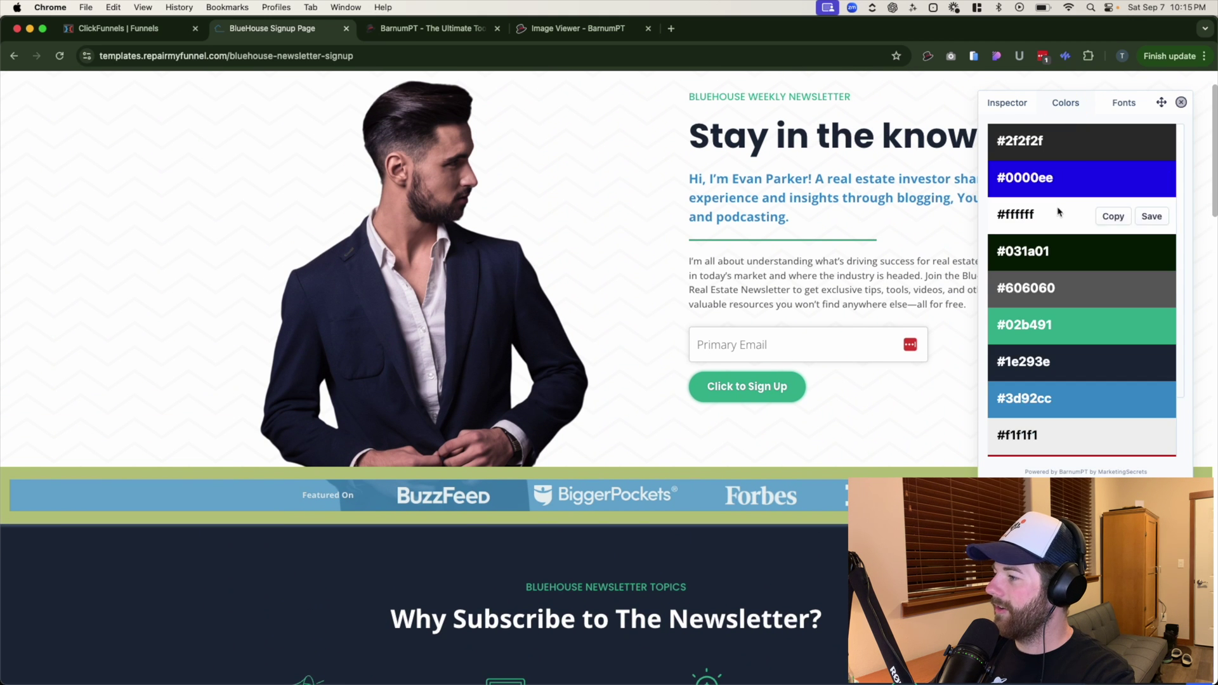
{"action": "scroll", "coordinate": [1069, 299], "scroll_direction": "down", "scroll_amount": 2}
{"action": "scroll", "coordinate": [1069, 299], "scroll_direction": "up", "scroll_amount": 2}
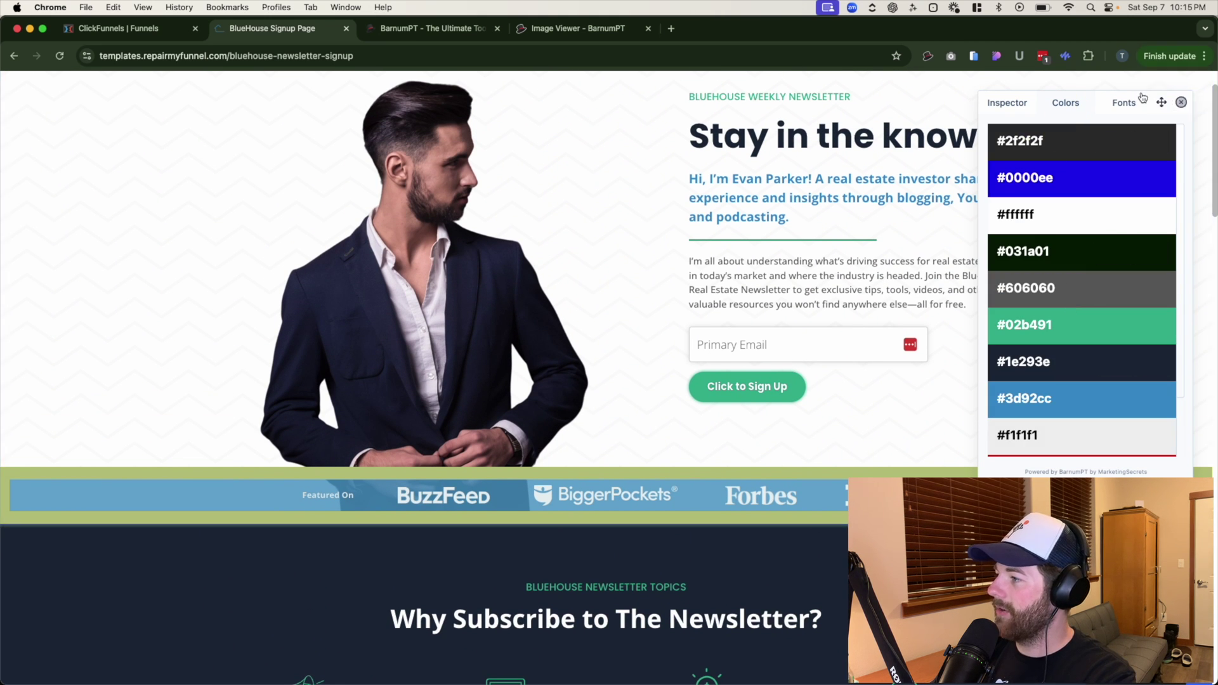
Step: List the page fonts: Font Awesome 5 Free, Poppins, Open Sans and Arial
{"action": "left_click", "coordinate": [1141, 100]}
{"action": "scroll", "coordinate": [1107, 239], "scroll_direction": "down", "scroll_amount": 3}
{"action": "scroll", "coordinate": [1101, 305], "scroll_direction": "up", "scroll_amount": 1}
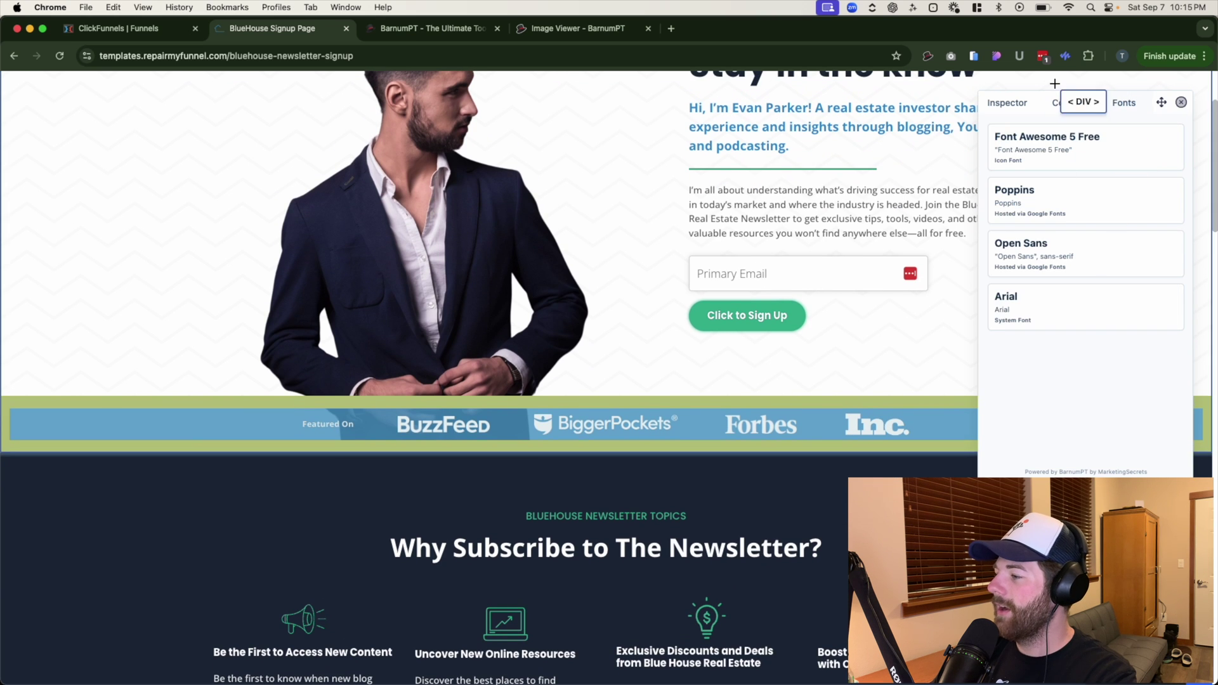
{"action": "left_click", "coordinate": [1008, 103]}
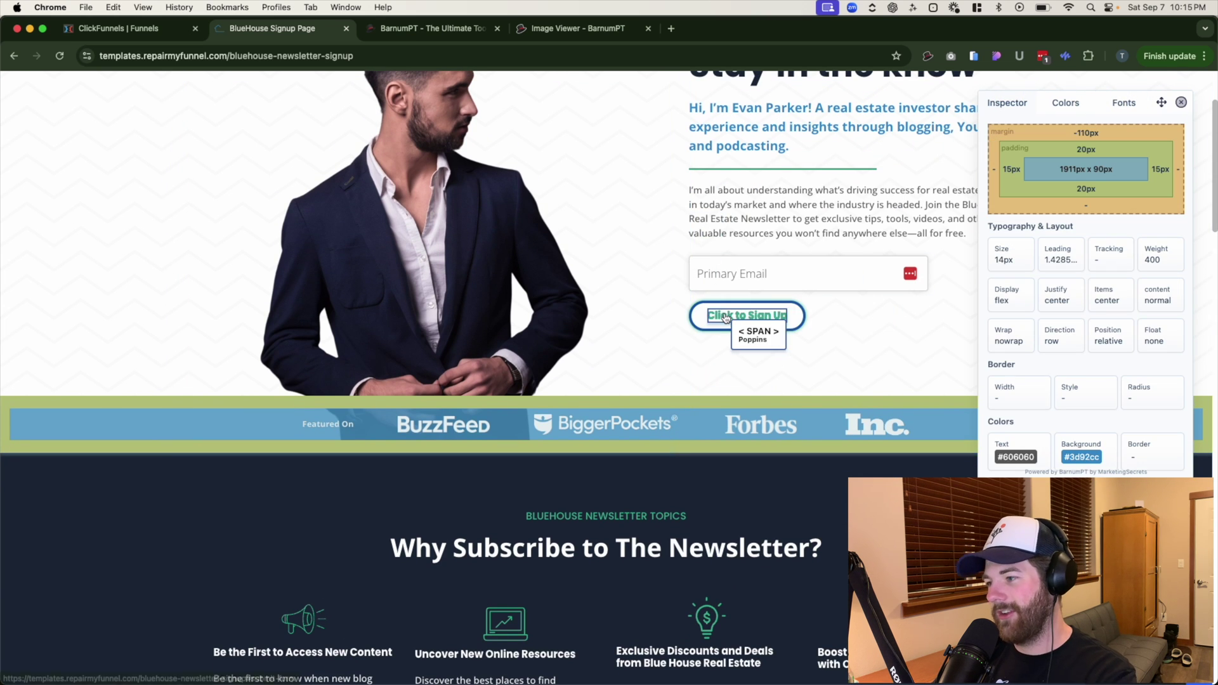
{"action": "left_click", "coordinate": [1104, 104]}
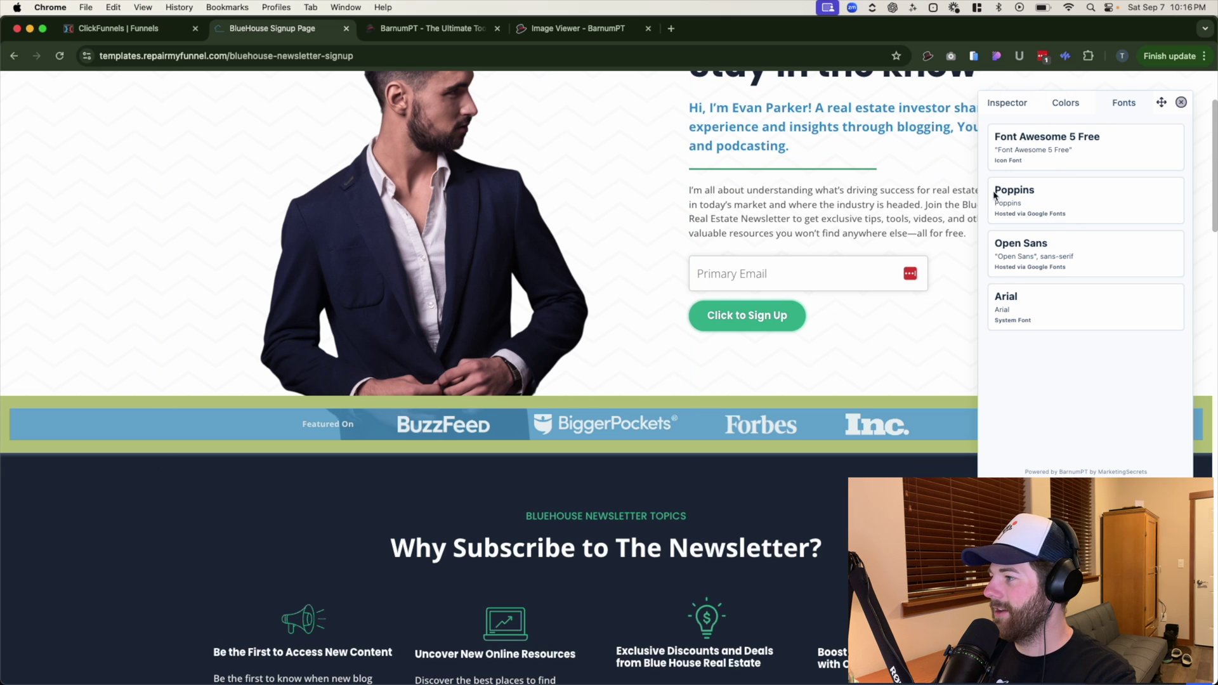
Step: Move the inspector panel aside and close it
{"action": "left_click_drag", "start_coordinate": [1167, 104], "coordinate": [1087, 139]}
{"action": "left_click", "coordinate": [1088, 136]}
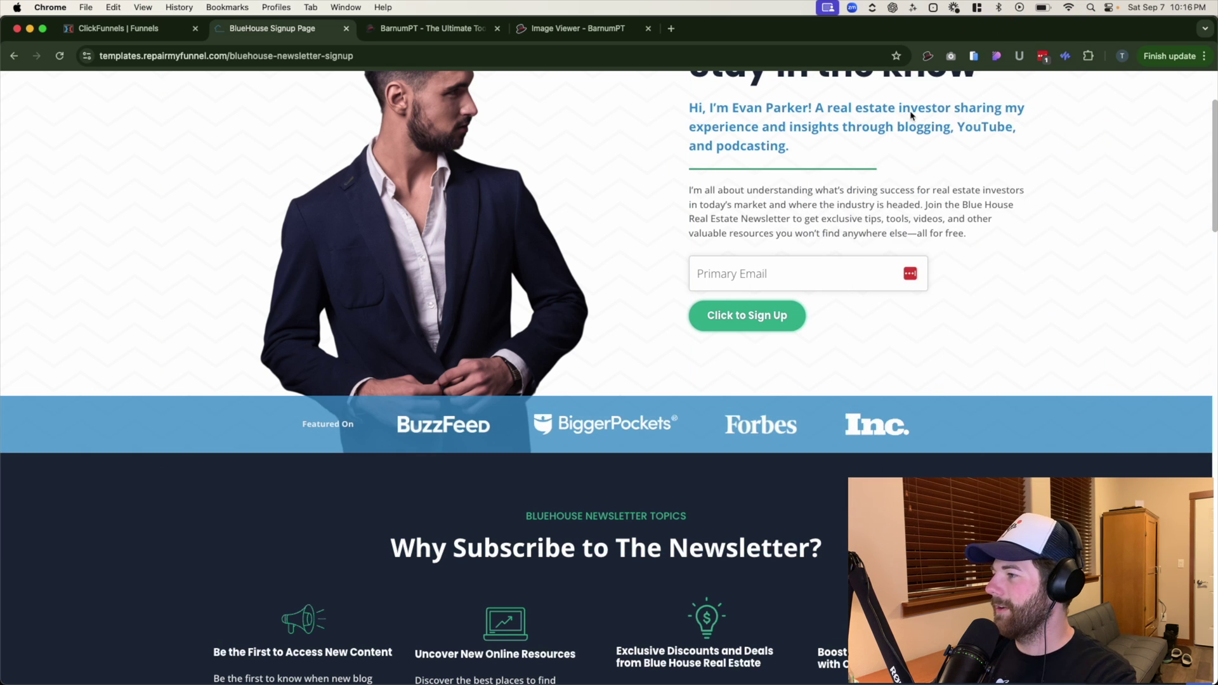
{"action": "scroll", "coordinate": [1035, 306], "scroll_direction": "up", "scroll_amount": 3}
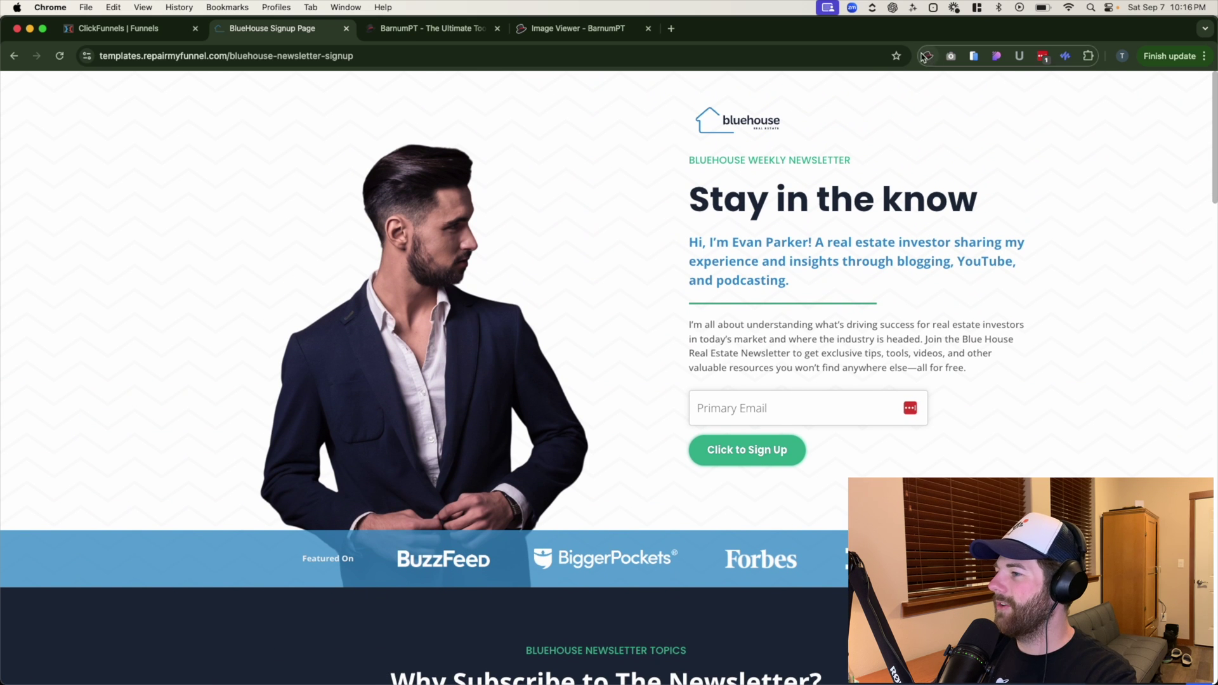
Step: Open Chrome DevTools and enlarge its panel to half the screen
{"action": "left_click", "coordinate": [930, 57]}
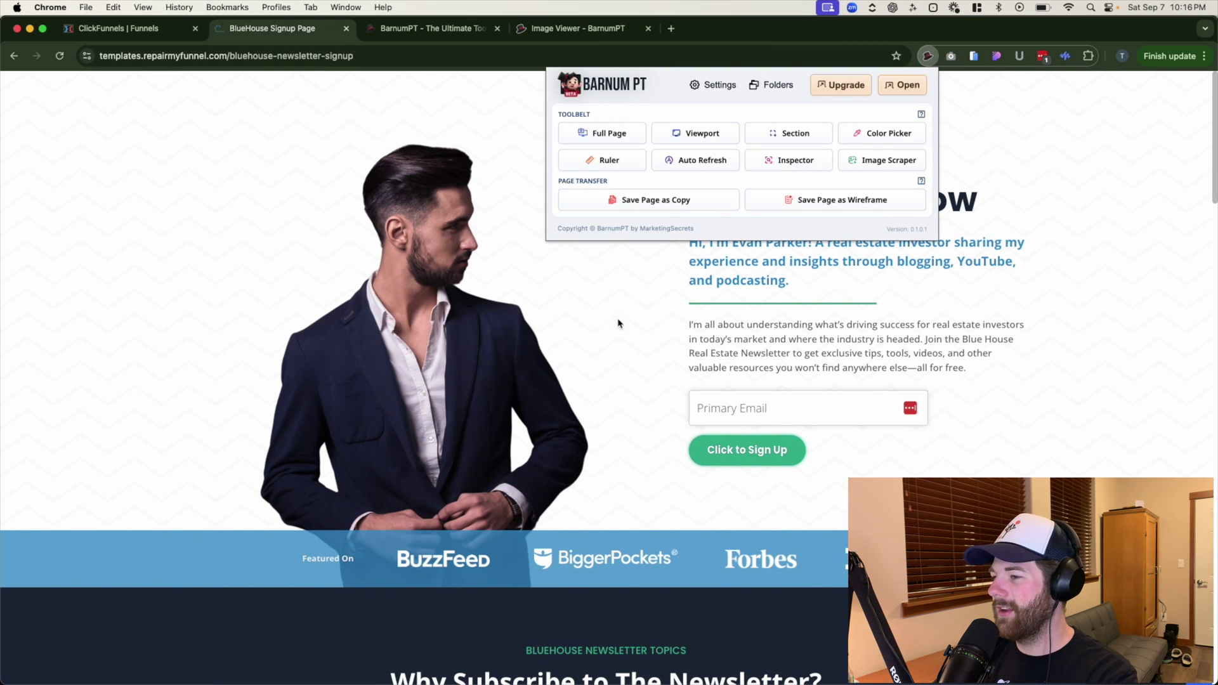
{"action": "left_click", "coordinate": [928, 58]}
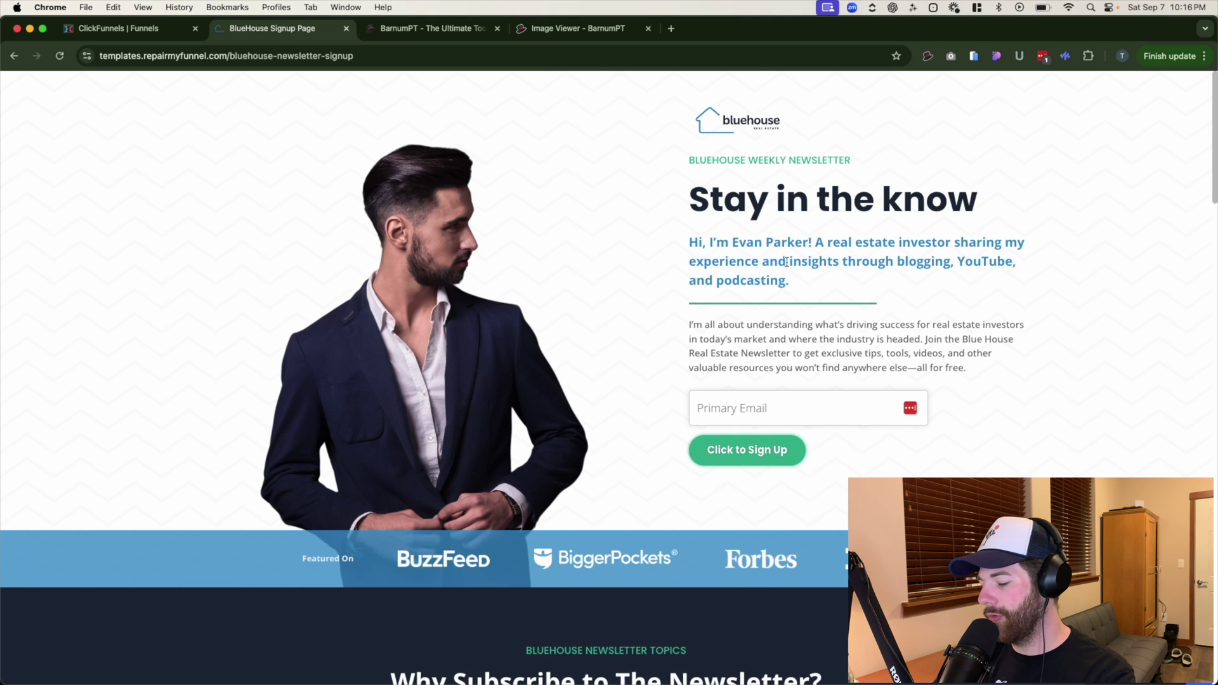
{"action": "key", "text": "super+shift+c"}
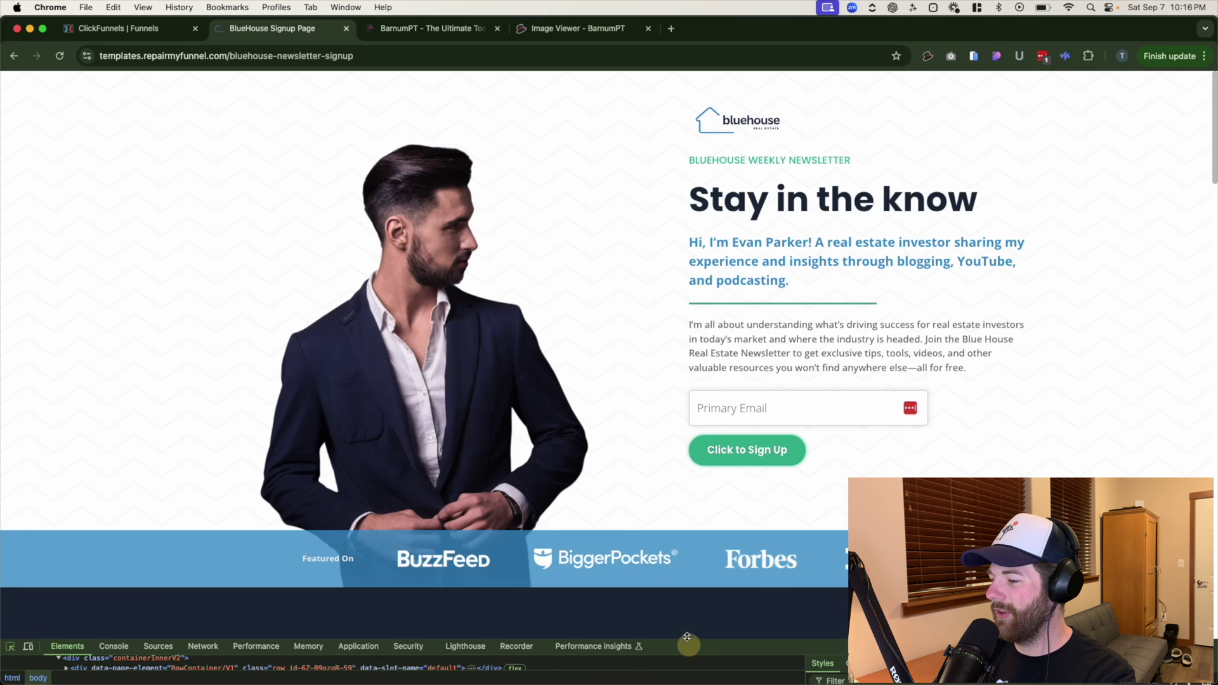
{"action": "left_click_drag", "start_coordinate": [674, 640], "coordinate": [674, 324]}
Step: Inspect the 20px Open Sans #3D92CC subheadline, then close DevTools
{"action": "scroll", "coordinate": [717, 427], "scroll_direction": "up", "scroll_amount": 10}
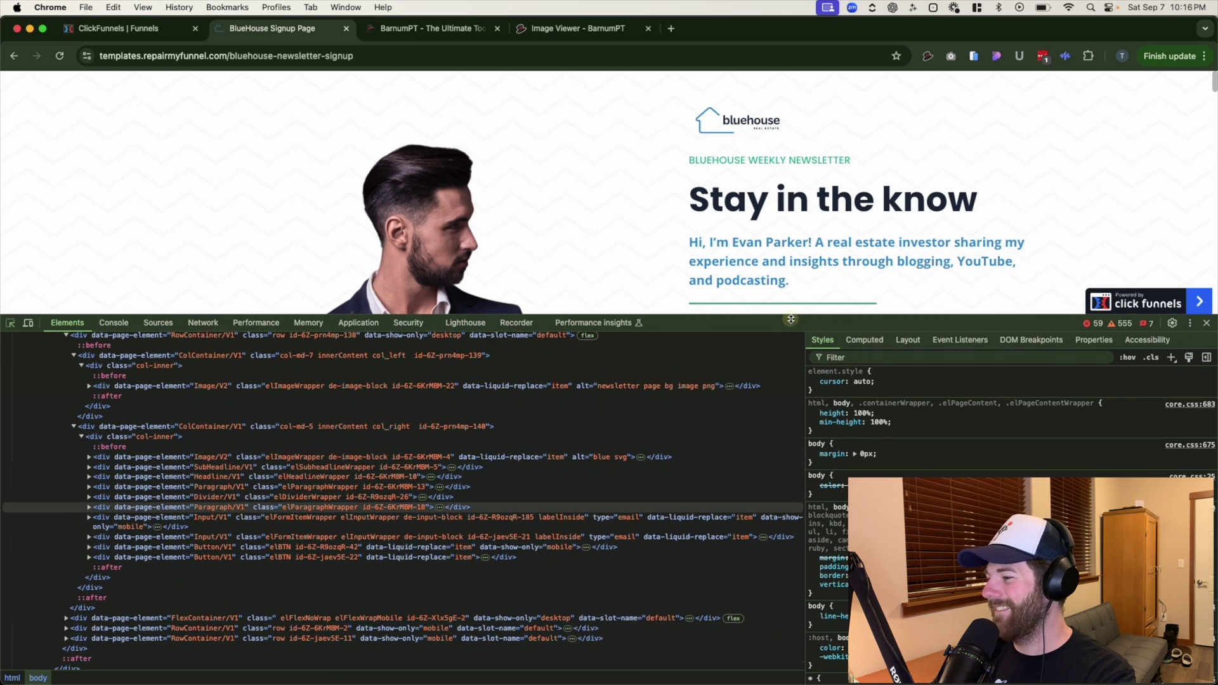
{"action": "left_click_drag", "start_coordinate": [793, 320], "coordinate": [816, 624]}
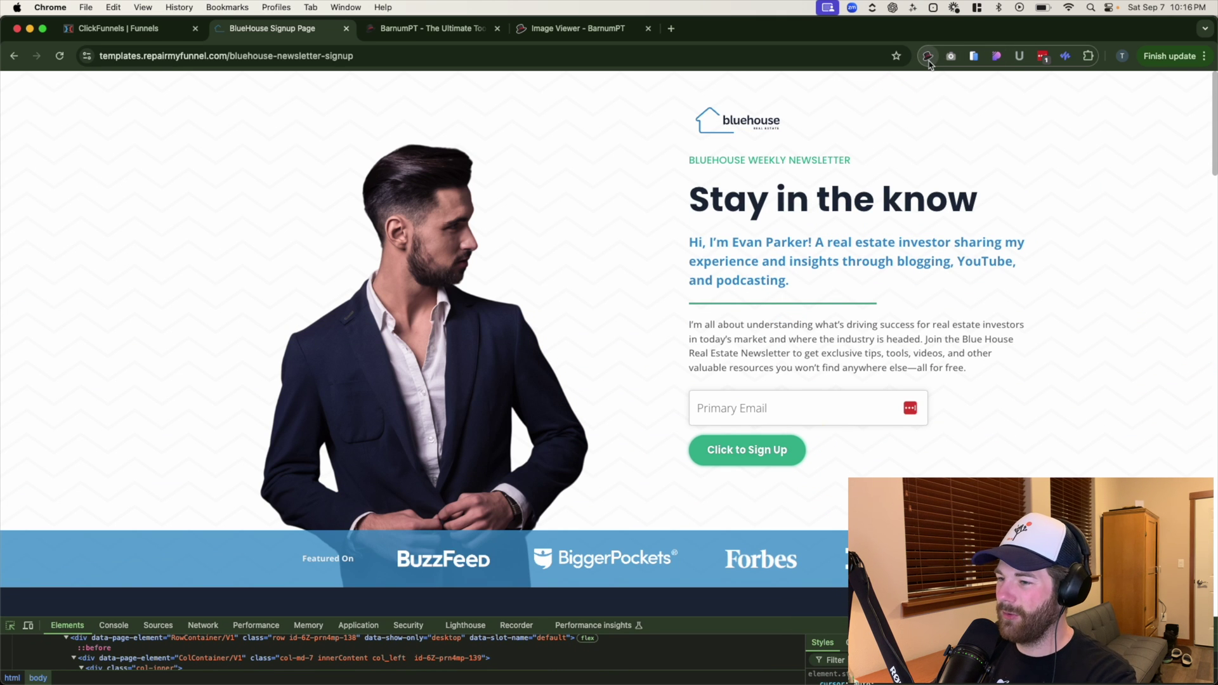
{"action": "key", "text": "super+shift+c"}
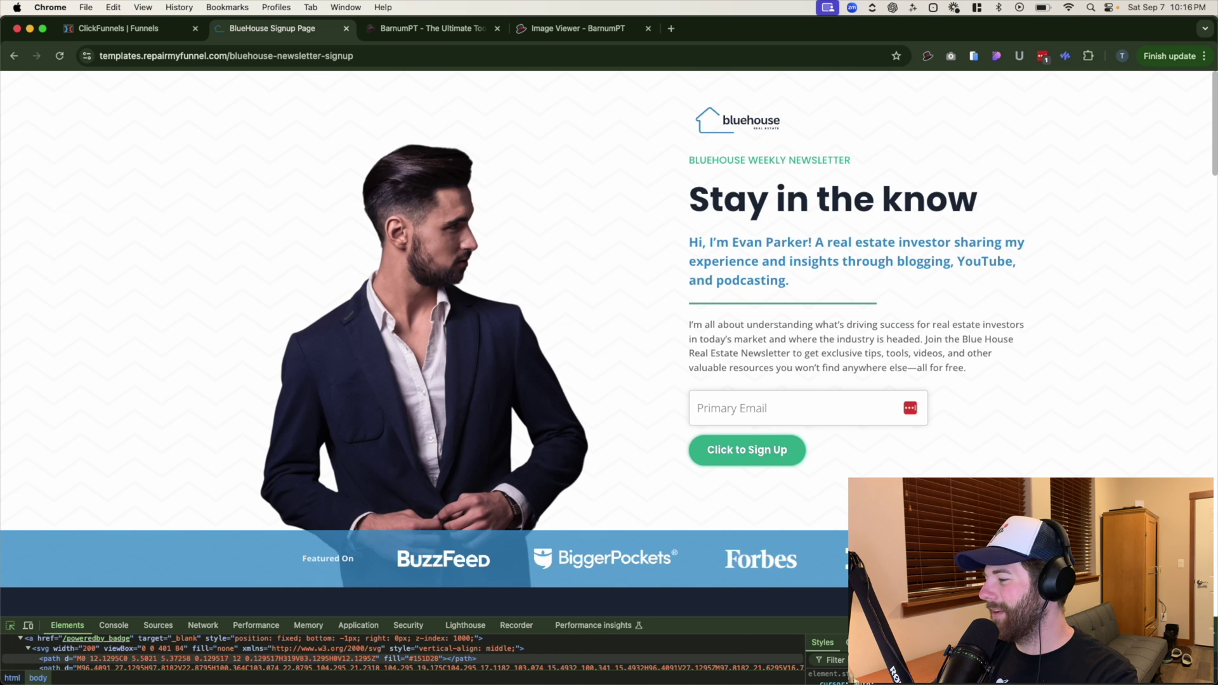
{"action": "key", "text": "super+alt+i"}
Step: Run BarnumPT's Image Scraper and browse the 33 images found, mostly SVG icons and logos
{"action": "left_click", "coordinate": [927, 56]}
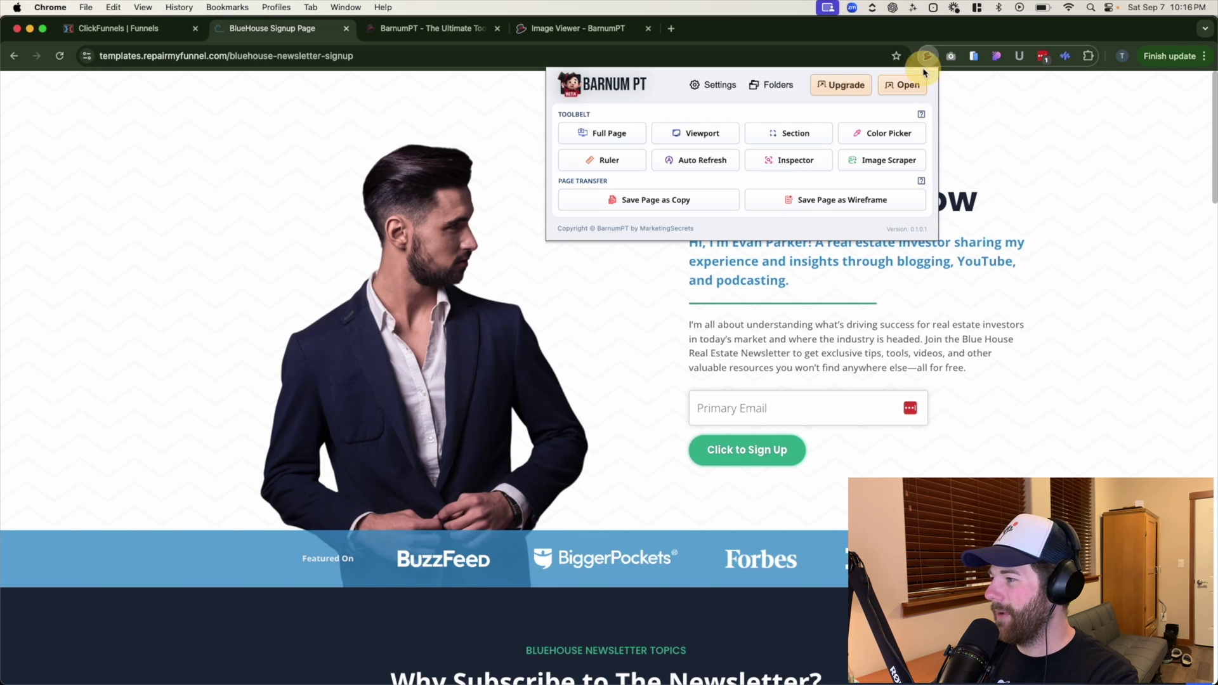
{"action": "left_click", "coordinate": [867, 162]}
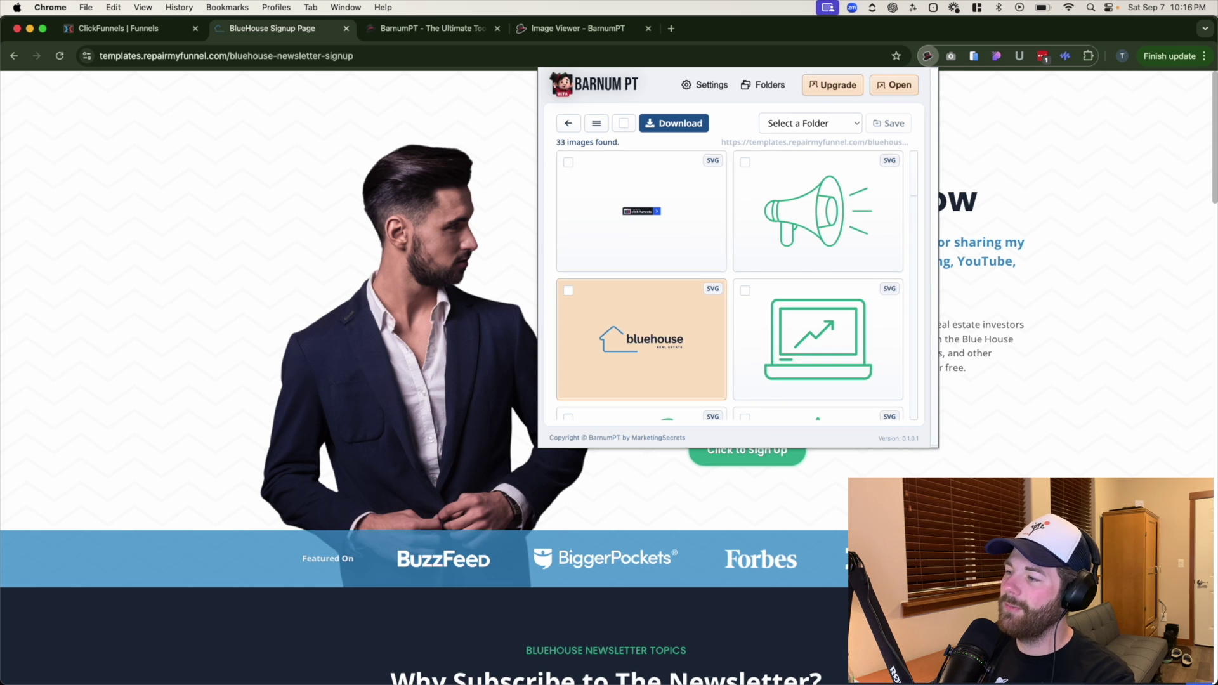
{"action": "scroll", "coordinate": [774, 287], "scroll_direction": "down", "scroll_amount": 15}
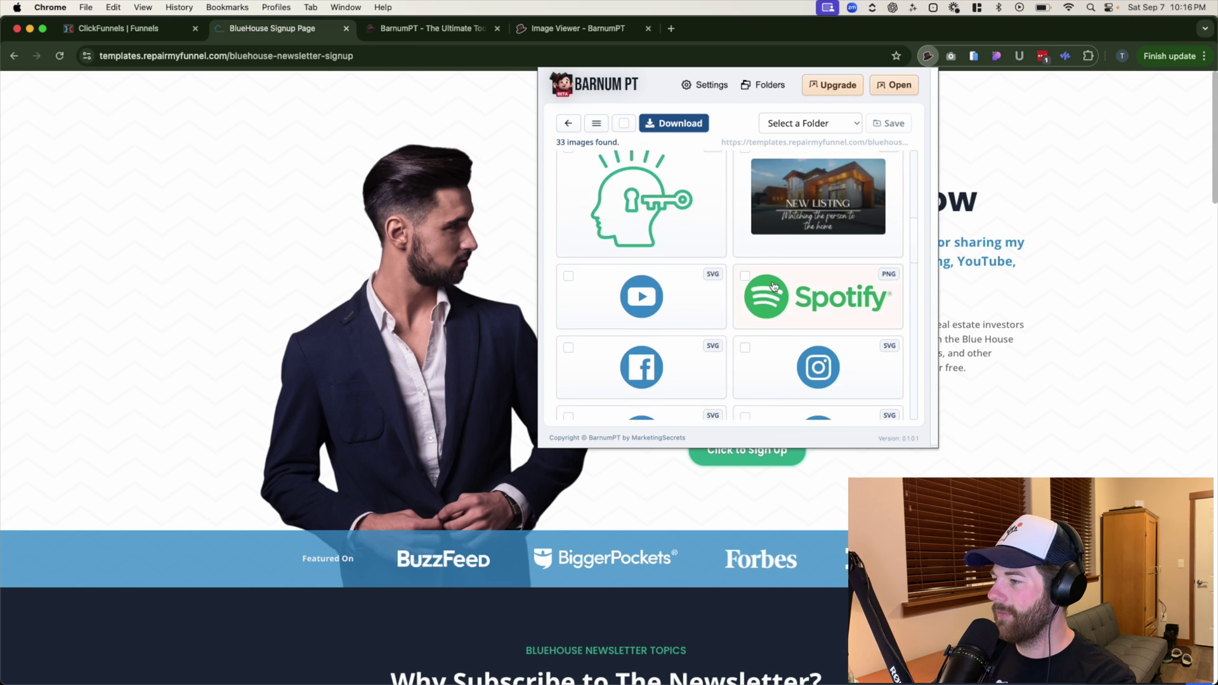
{"action": "scroll", "coordinate": [775, 287], "scroll_direction": "down", "scroll_amount": 5}
{"action": "scroll", "coordinate": [775, 287], "scroll_direction": "up", "scroll_amount": 10}
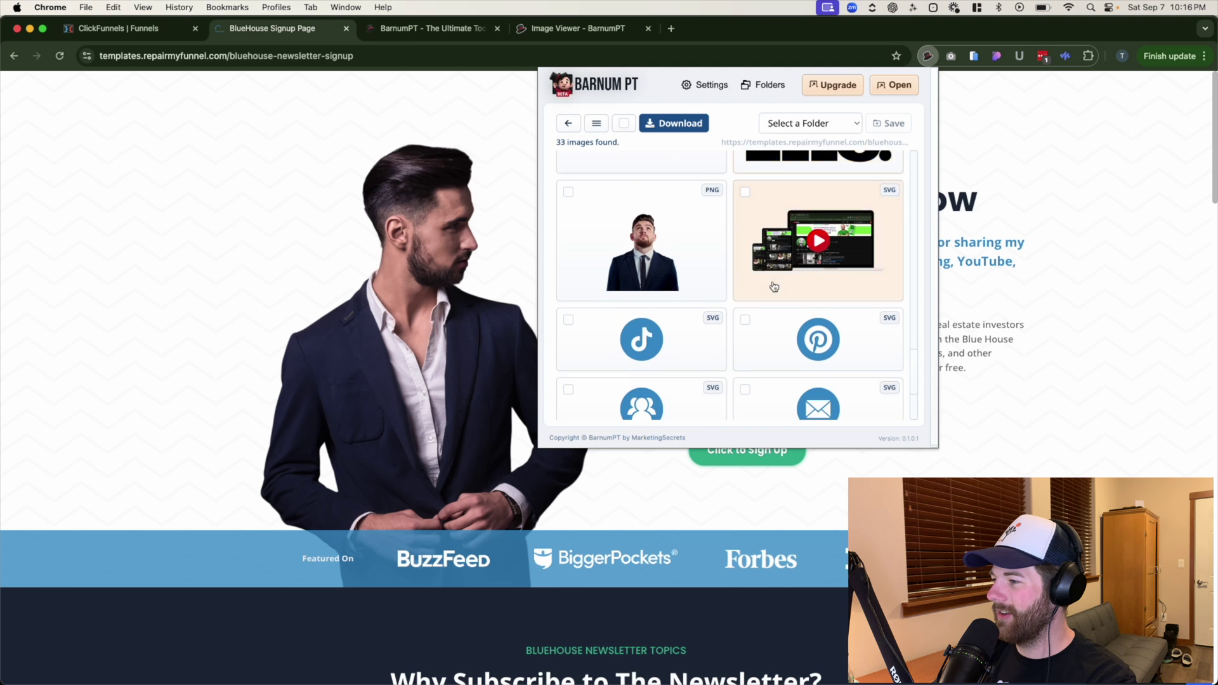
{"action": "scroll", "coordinate": [773, 286], "scroll_direction": "down", "scroll_amount": 4}
{"action": "scroll", "coordinate": [773, 287], "scroll_direction": "up", "scroll_amount": 8}
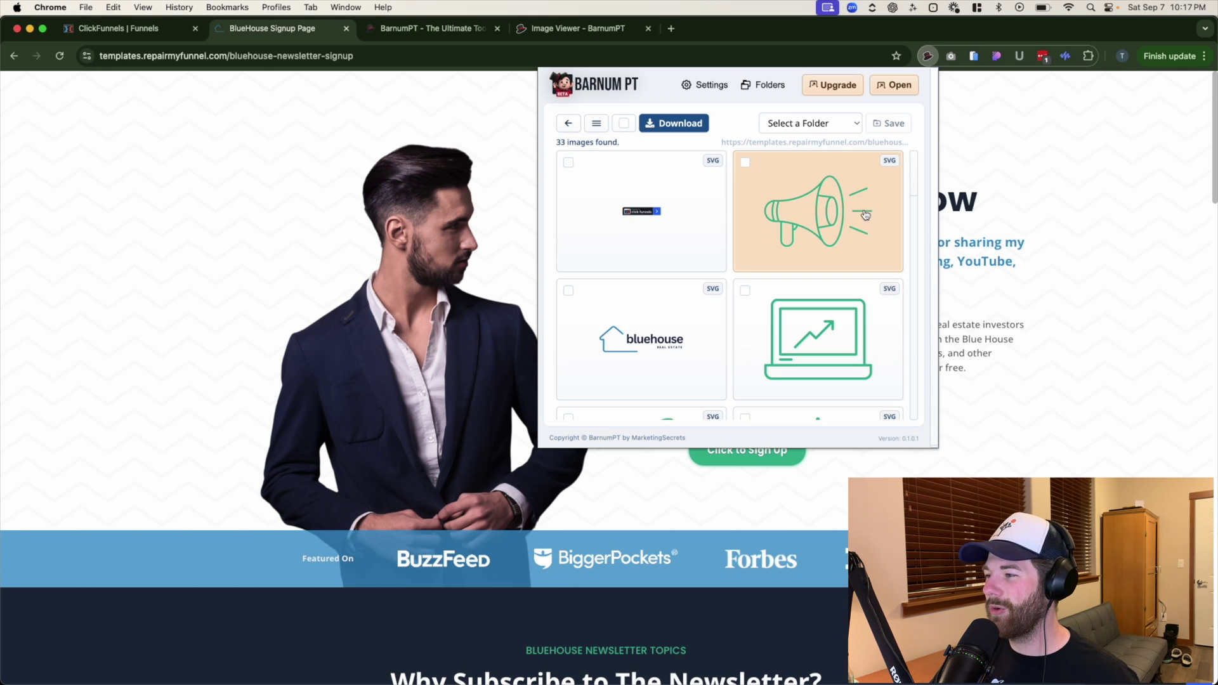
{"action": "scroll", "coordinate": [698, 209], "scroll_direction": "down", "scroll_amount": 5}
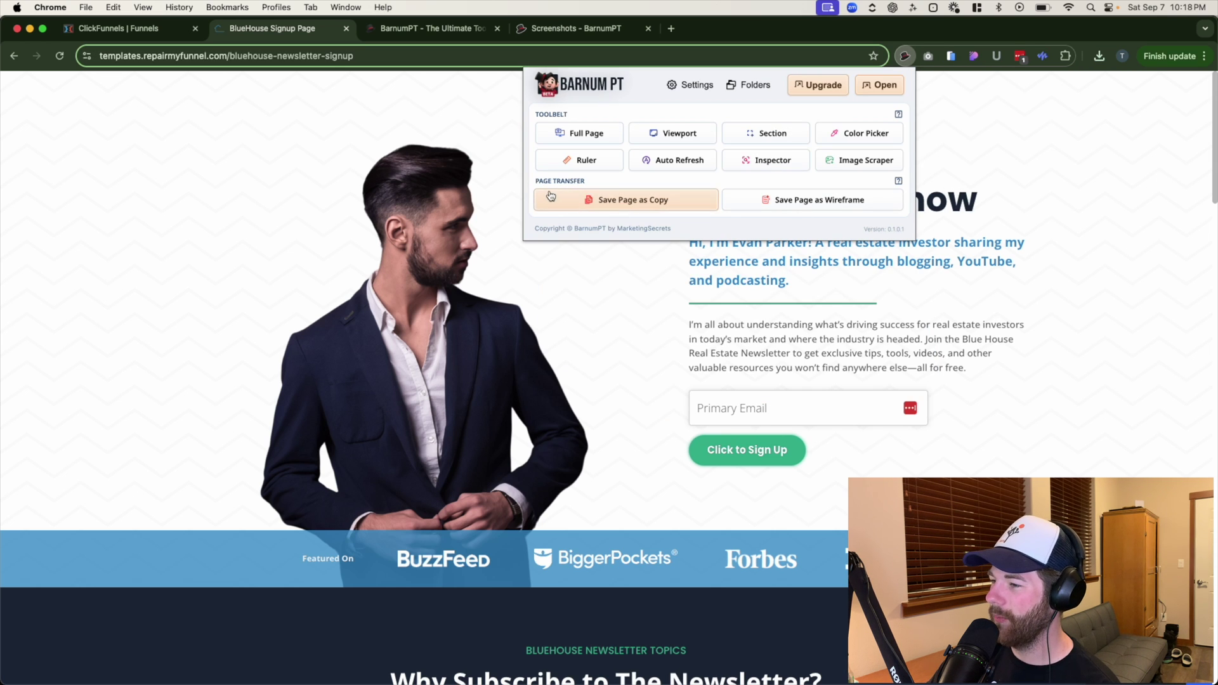
Step: Dismiss the Survival Swim With Kim class-openings popup and bring up the BarnumPT toolbelt
{"action": "left_click_drag", "start_coordinate": [536, 181], "coordinate": [584, 181]}
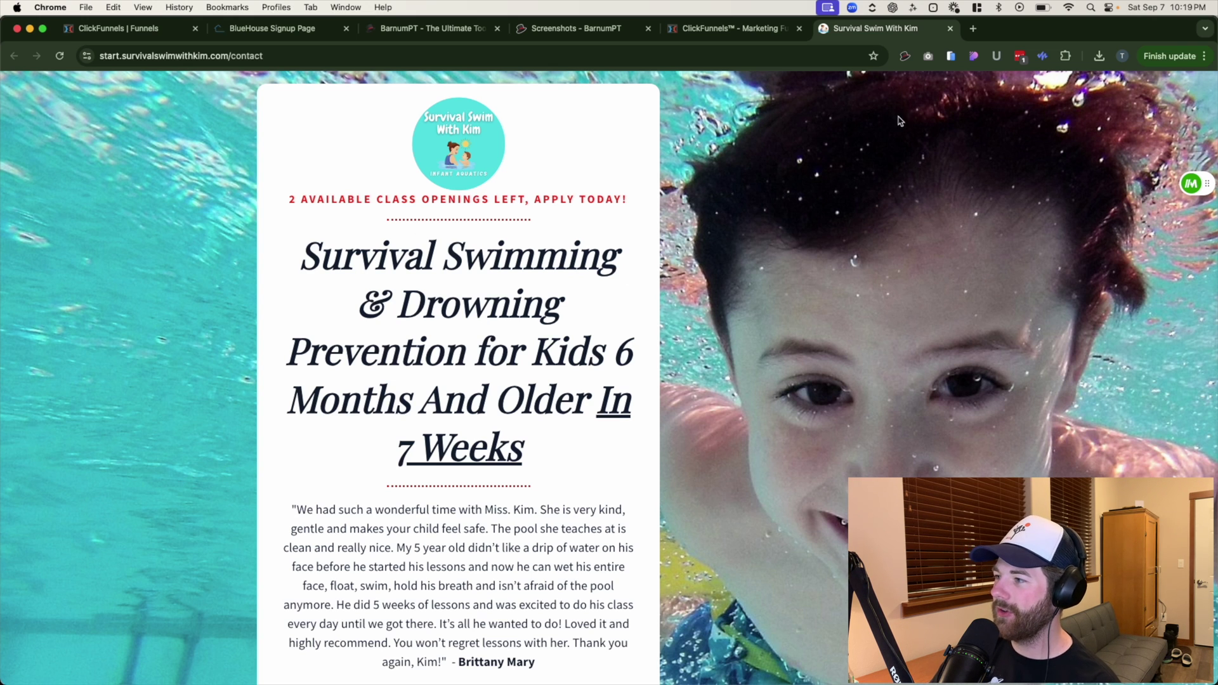
{"action": "mouse_move", "coordinate": [903, 54]}
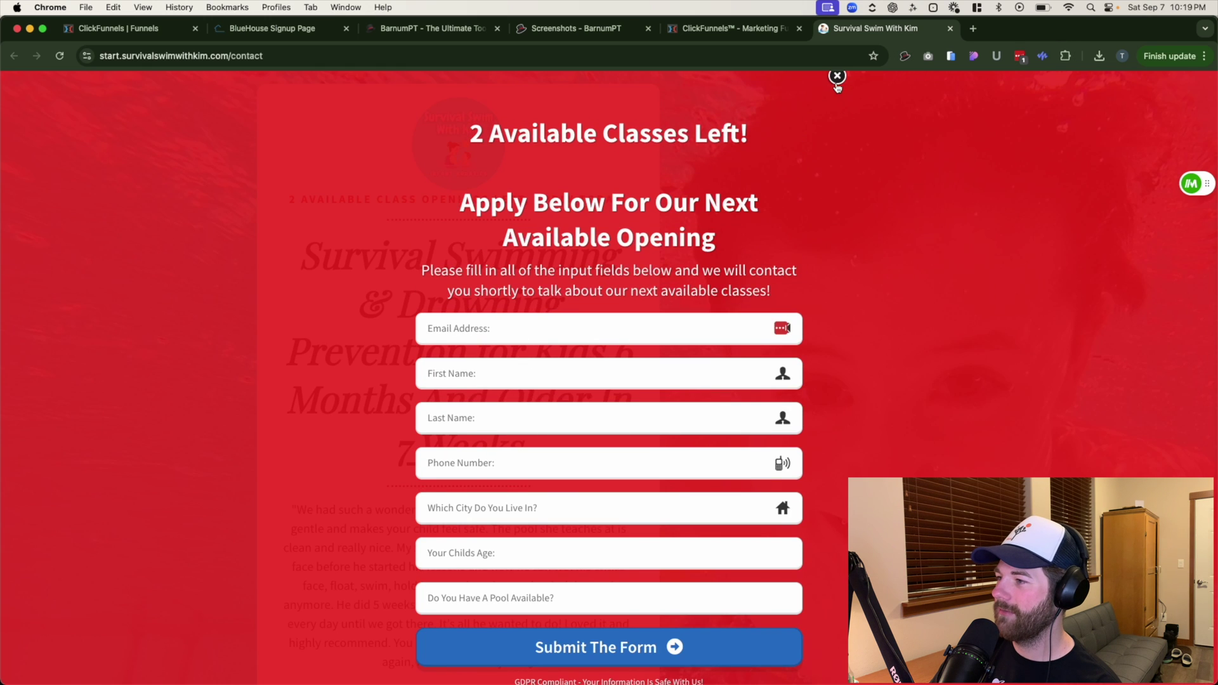
{"action": "left_click", "coordinate": [837, 83]}
{"action": "left_click", "coordinate": [901, 59]}
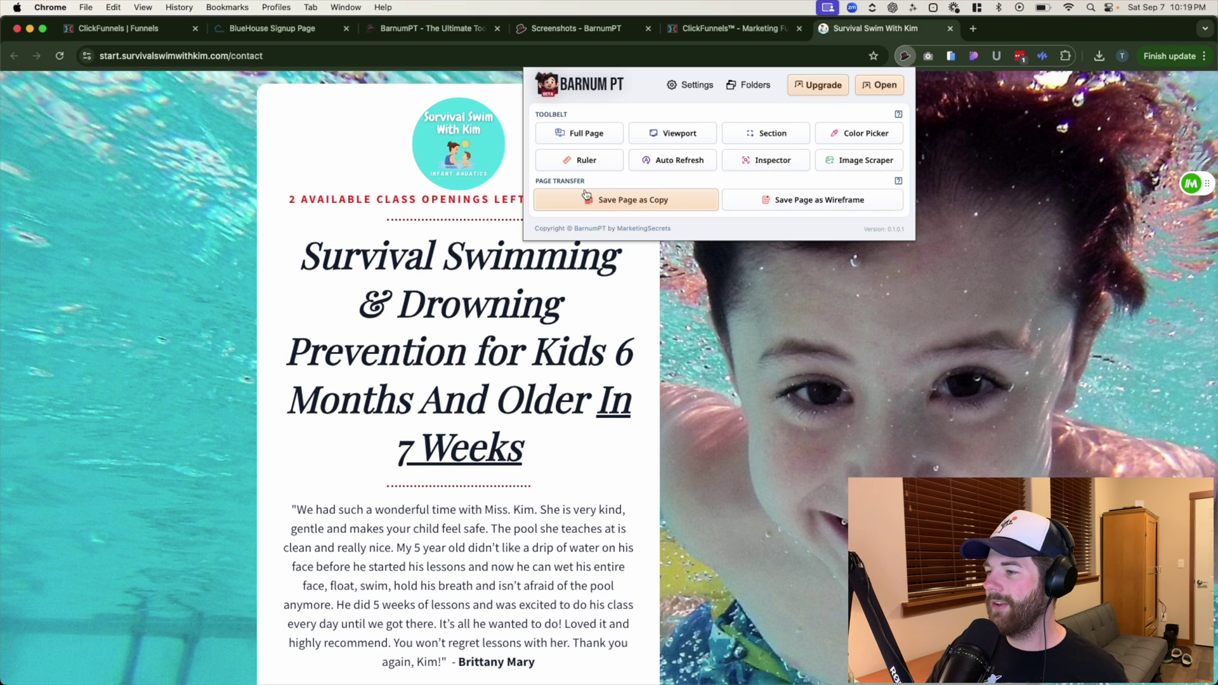
Step: Save the Survival Swim With Kim page as a copy with permission confirmed, then go to ClickFunnels Funnels
{"action": "left_click", "coordinate": [629, 204]}
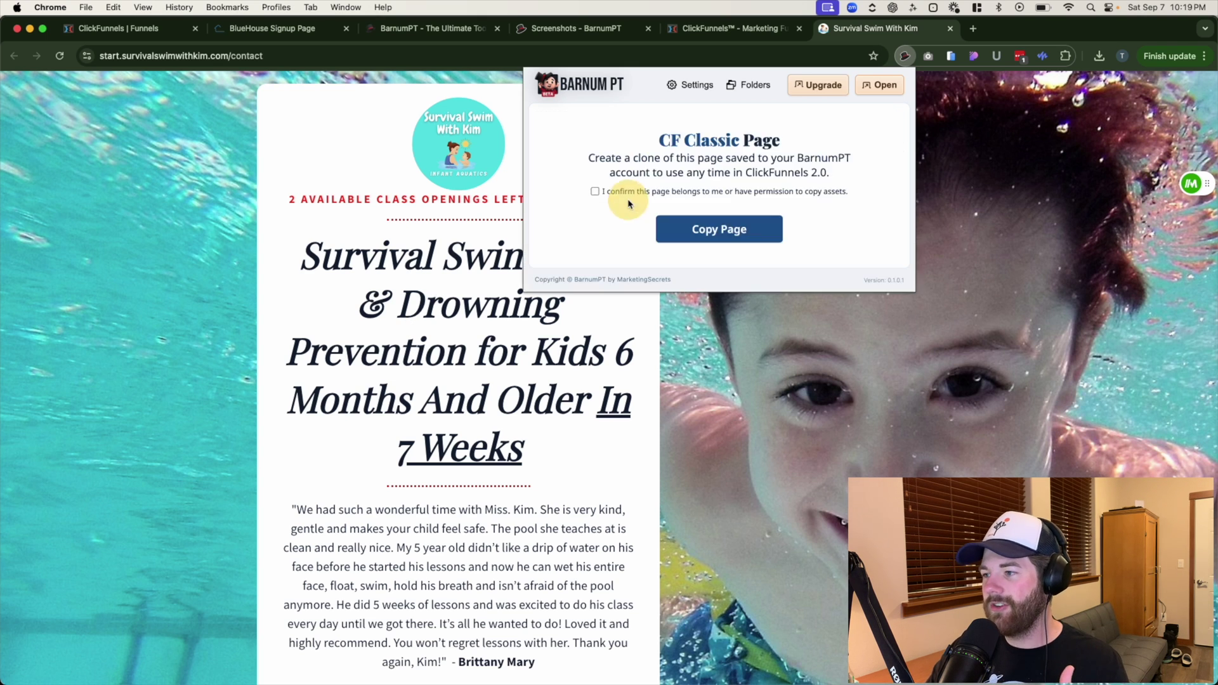
{"action": "left_click", "coordinate": [595, 192]}
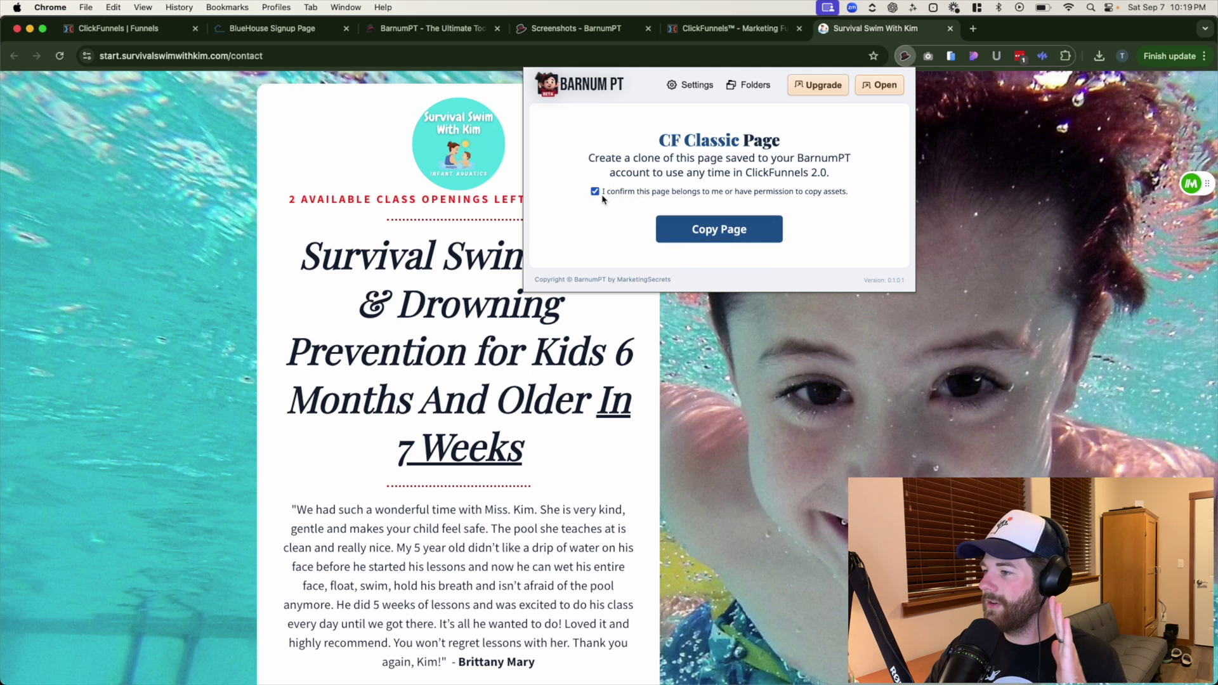
{"action": "left_click", "coordinate": [699, 227]}
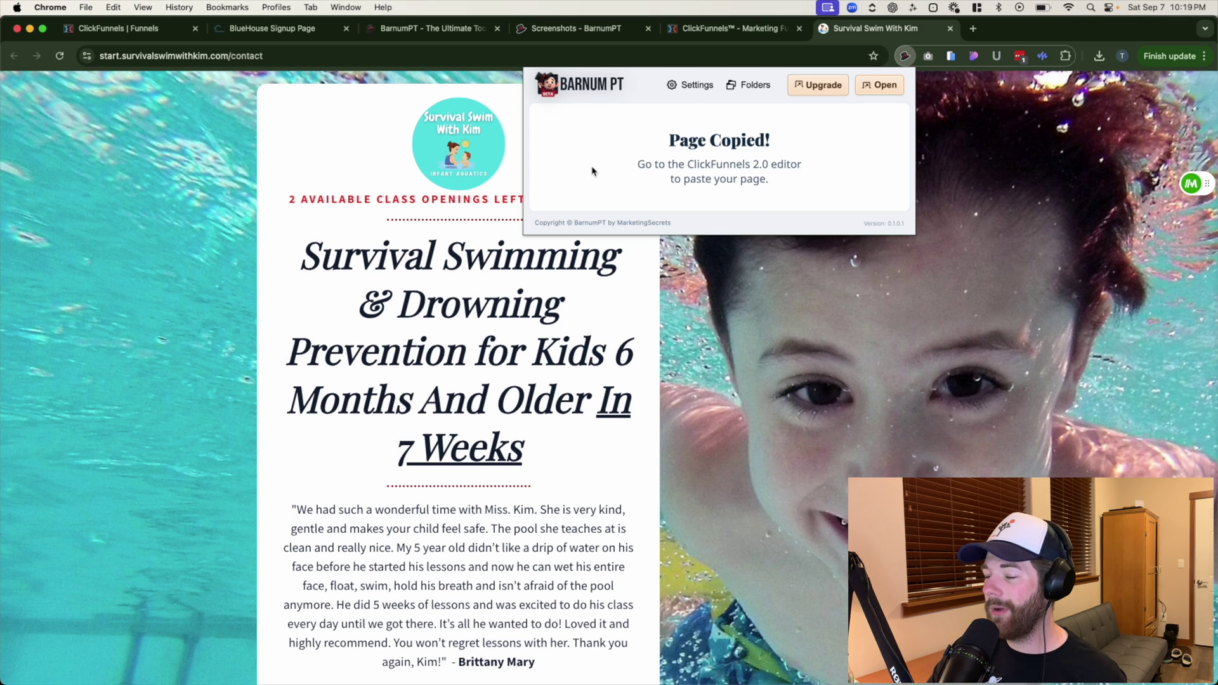
{"action": "left_click", "coordinate": [167, 28]}
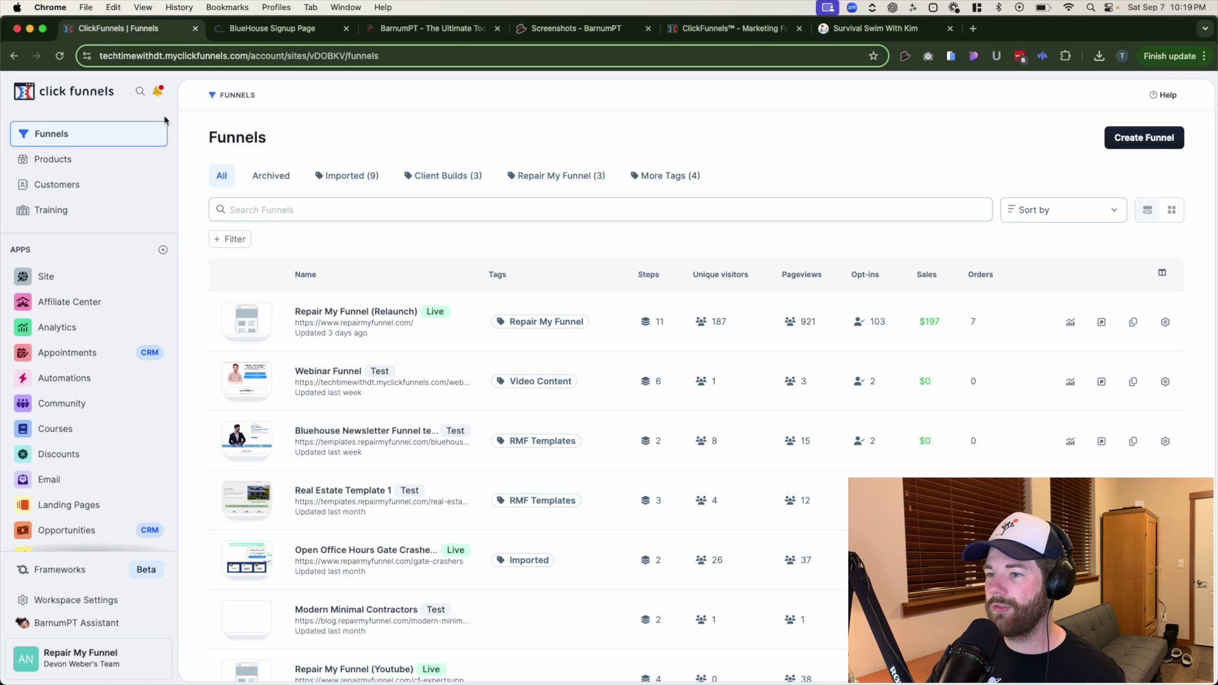
Step: Create a from-scratch funnel named 'share funnel from classic'
{"action": "left_click", "coordinate": [1121, 142]}
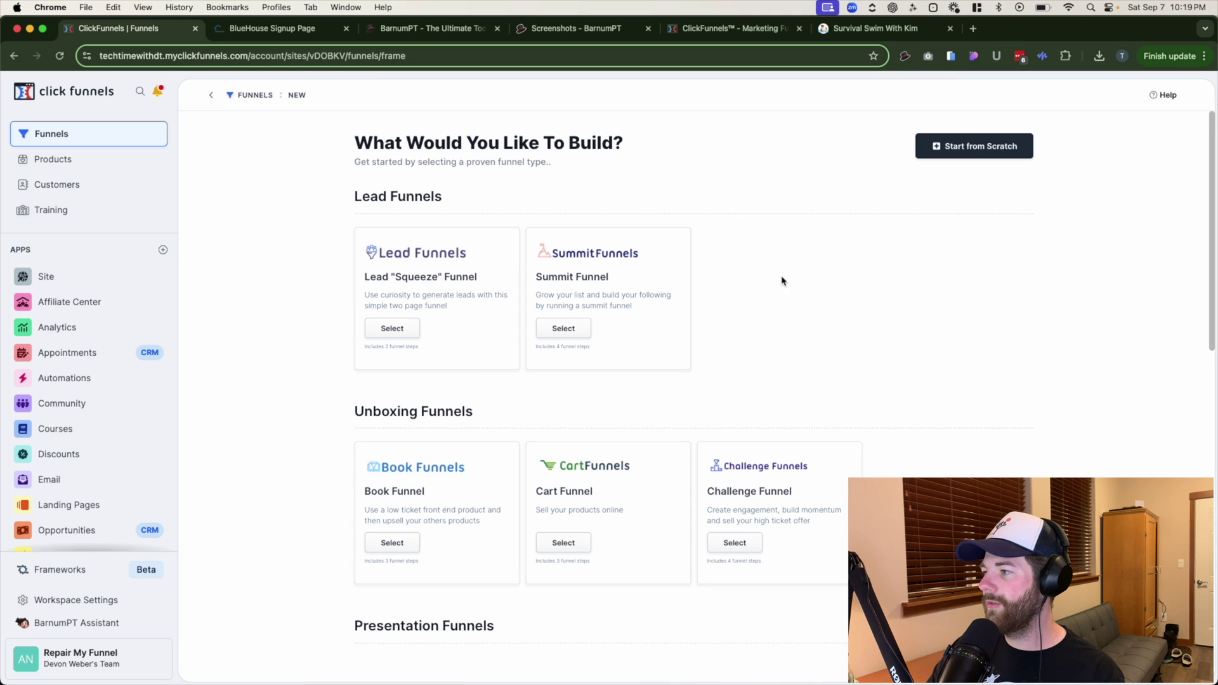
{"action": "left_click", "coordinate": [974, 147]}
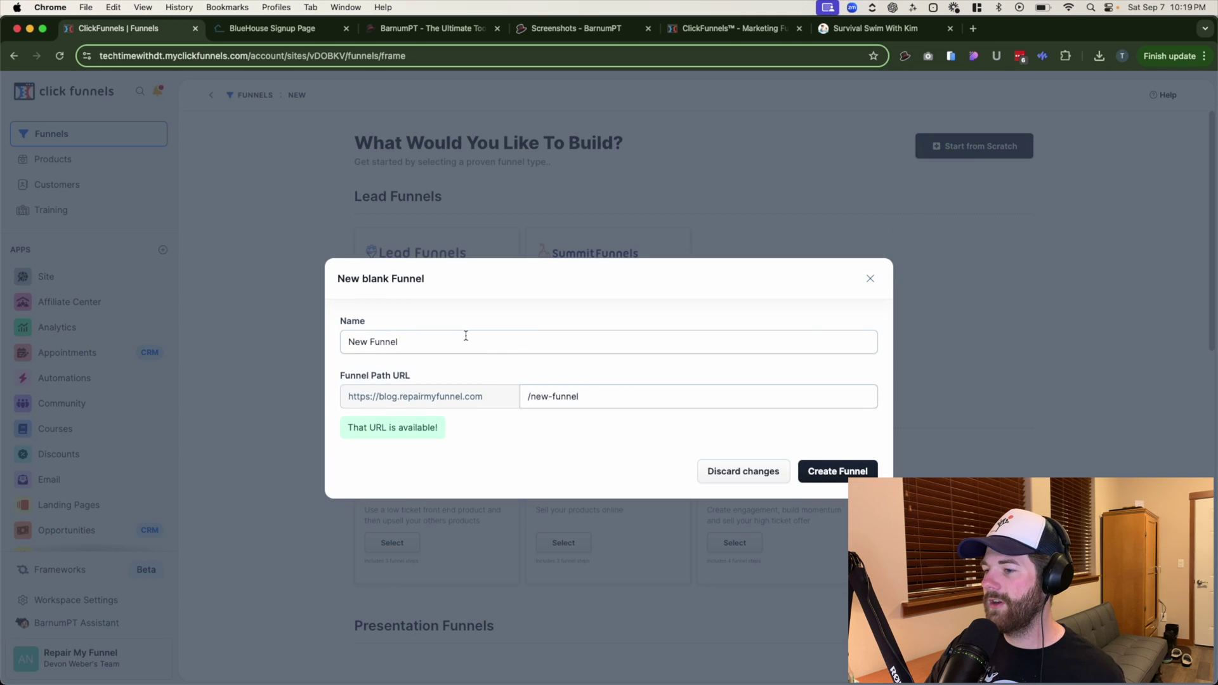
{"action": "triple_click", "coordinate": [466, 336]}
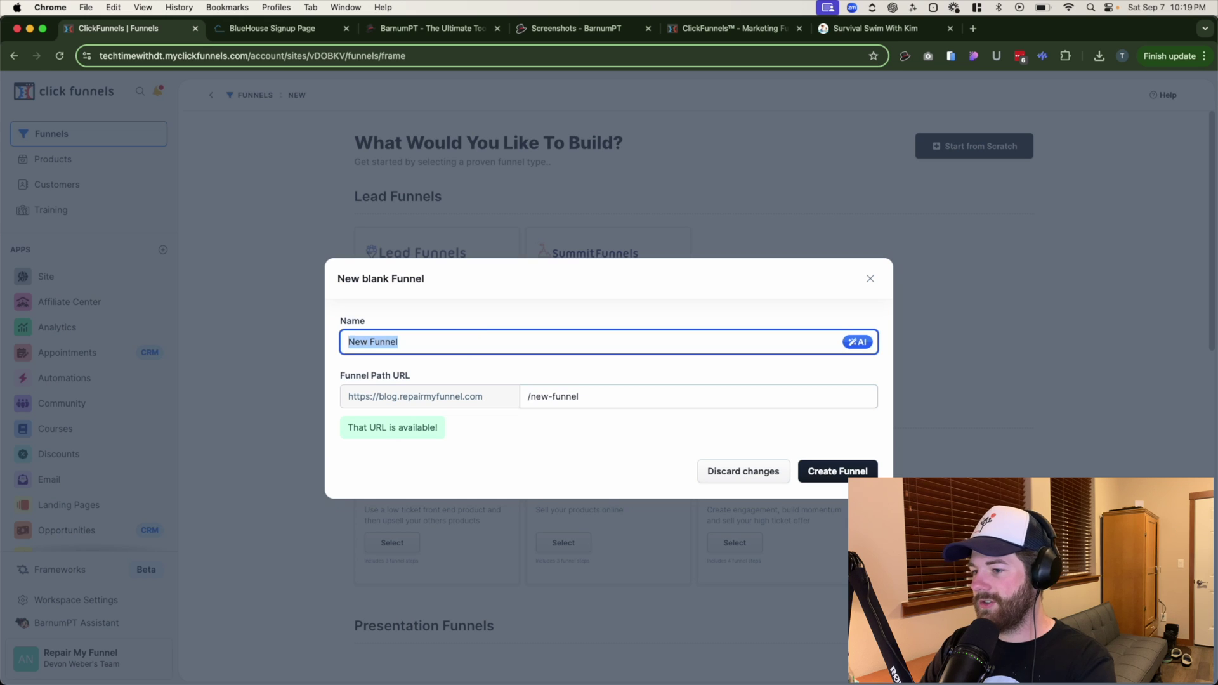
{"action": "type", "text": "share"}
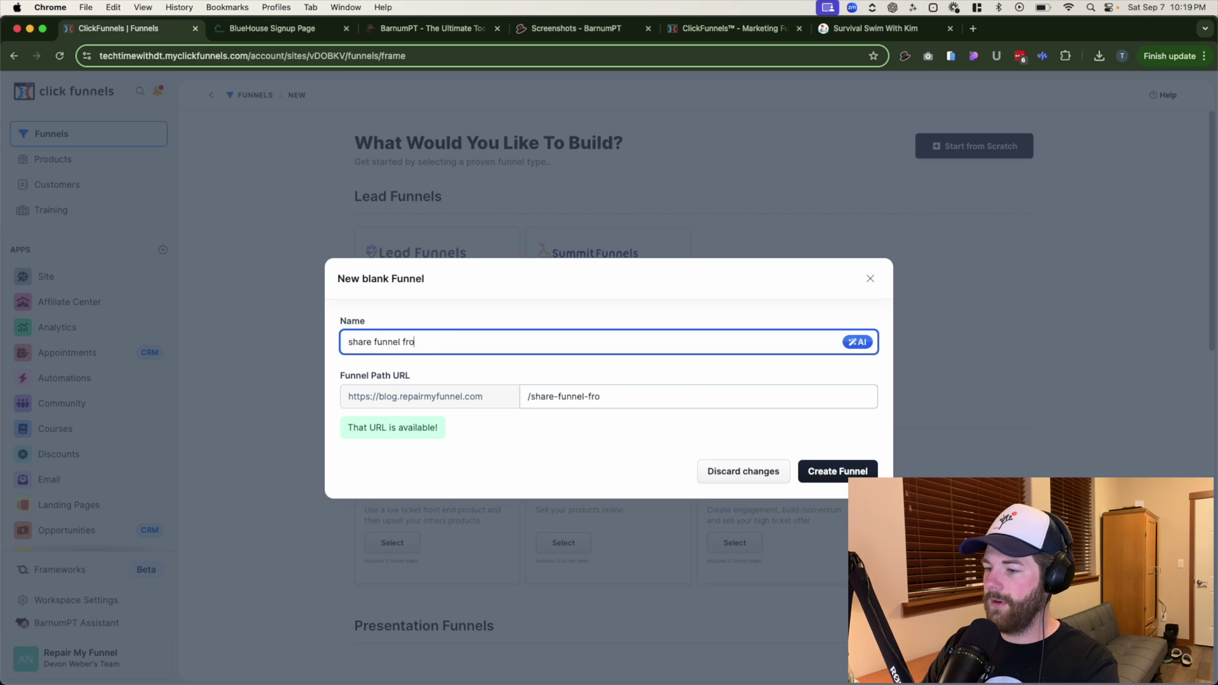
{"action": "type", "text": " funnel from classi"}
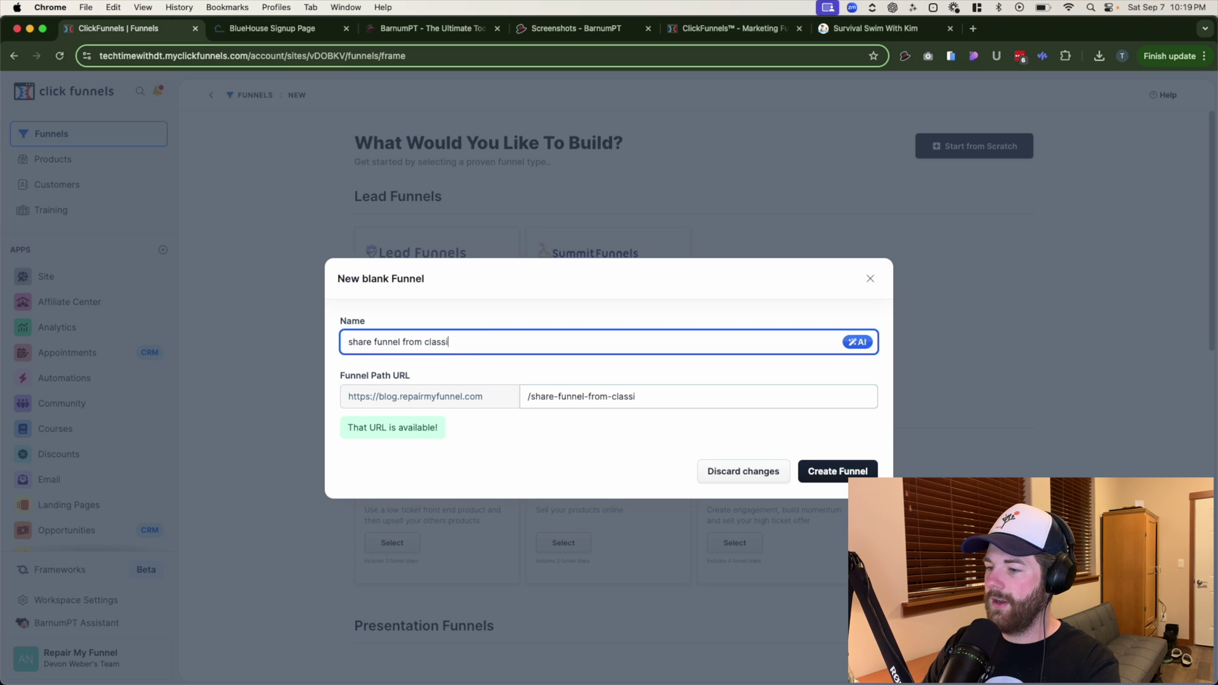
{"action": "type", "text": "c"}
{"action": "left_click", "coordinate": [825, 470]}
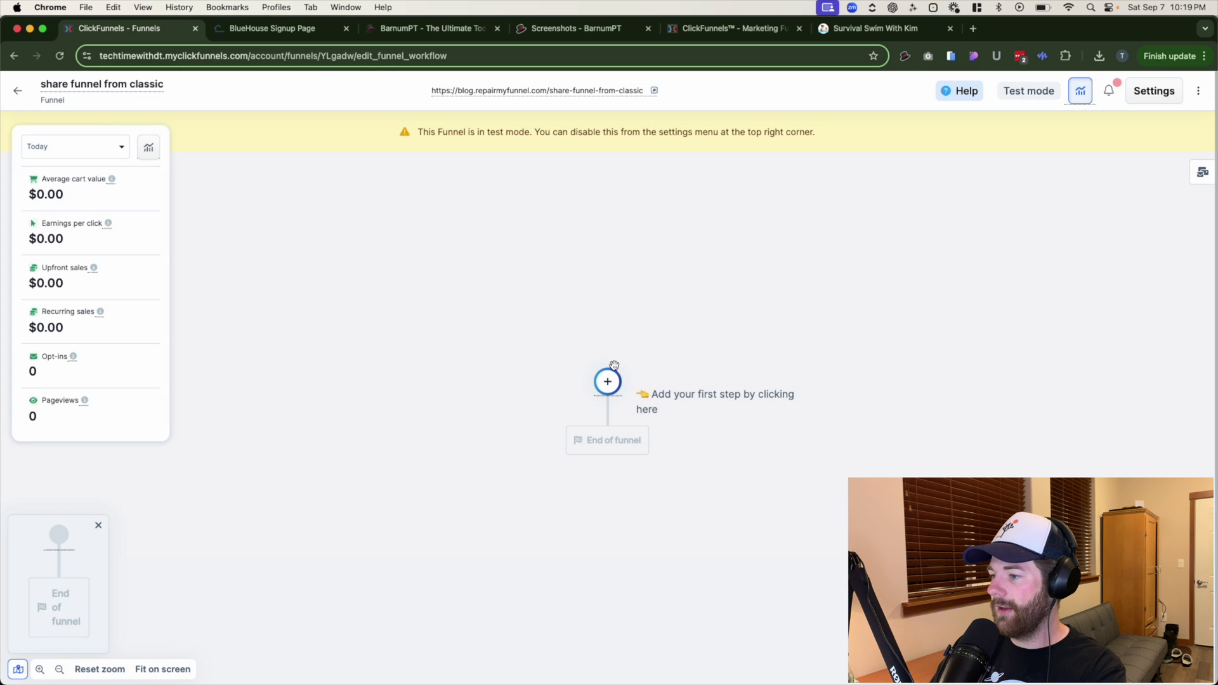
Step: Add a blank page step named 'new share page test' and open it in the editor
{"action": "left_click", "coordinate": [614, 366]}
{"action": "left_click", "coordinate": [1075, 162]}
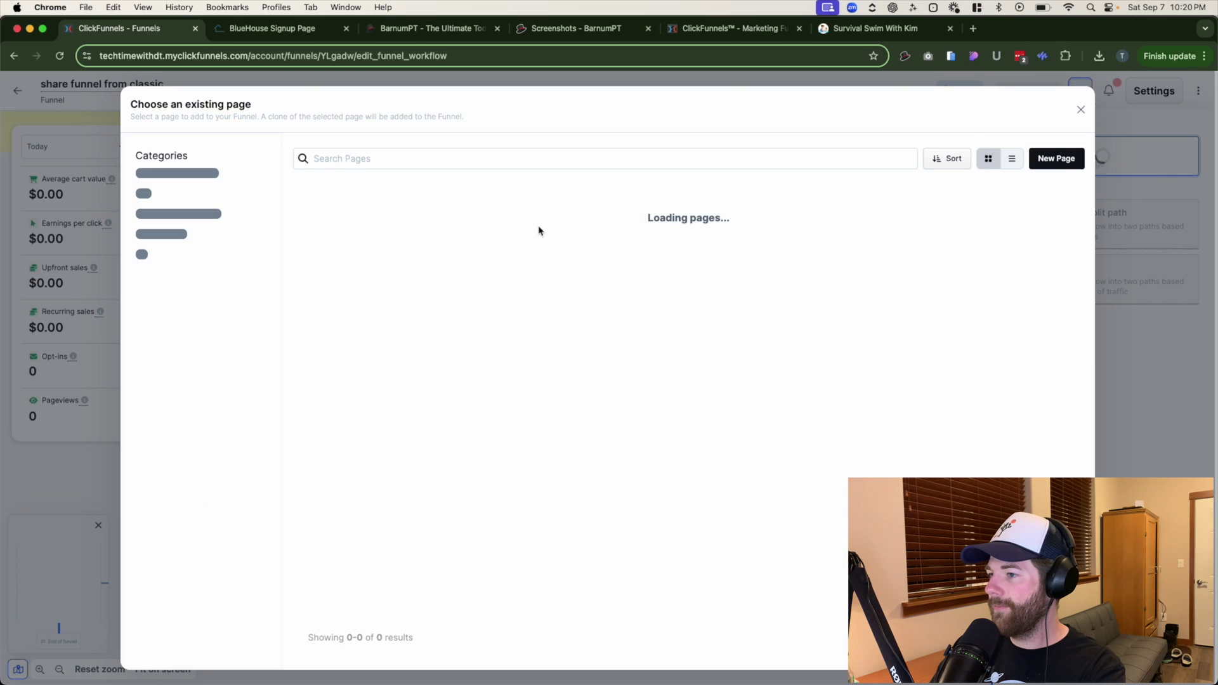
{"action": "left_click", "coordinate": [124, 519]}
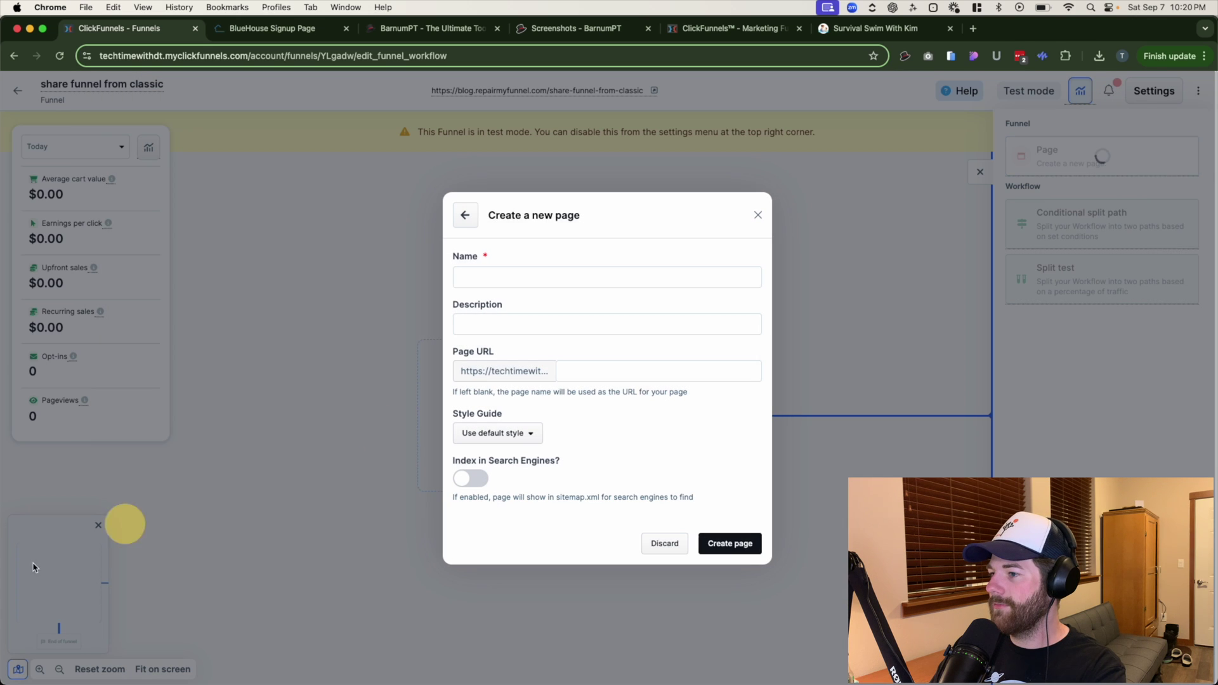
{"action": "left_click", "coordinate": [504, 282]}
{"action": "type", "text": "ewnew"}
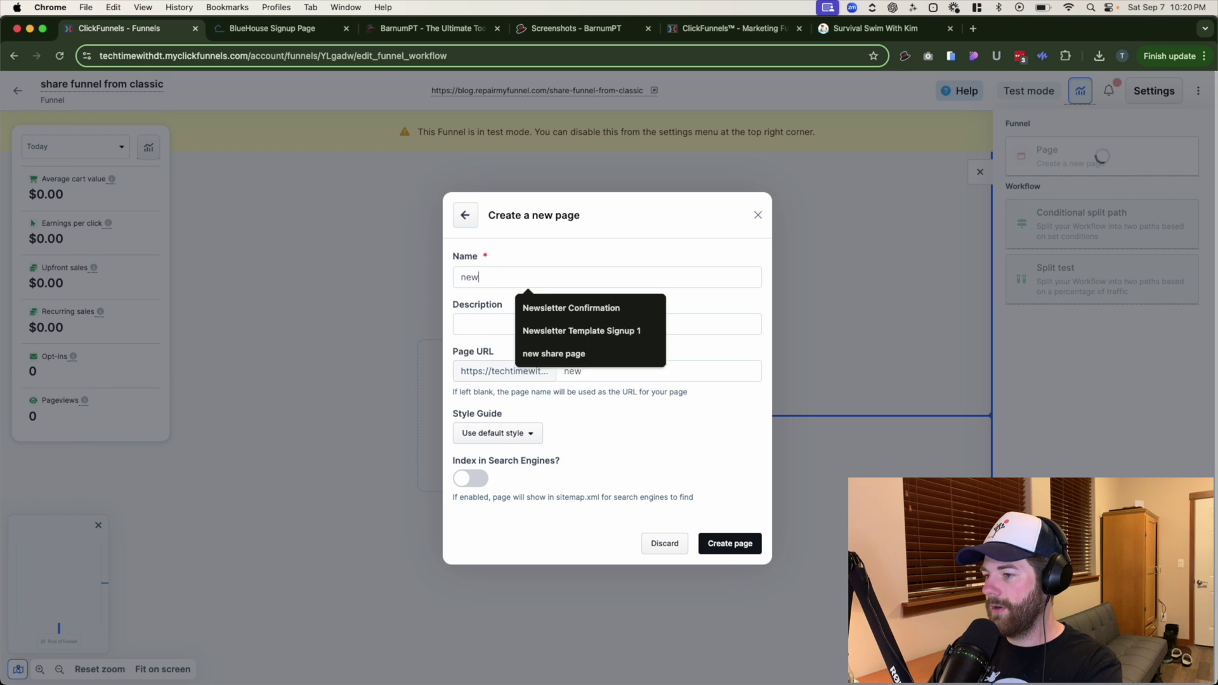
{"action": "type", "text": " share page test"}
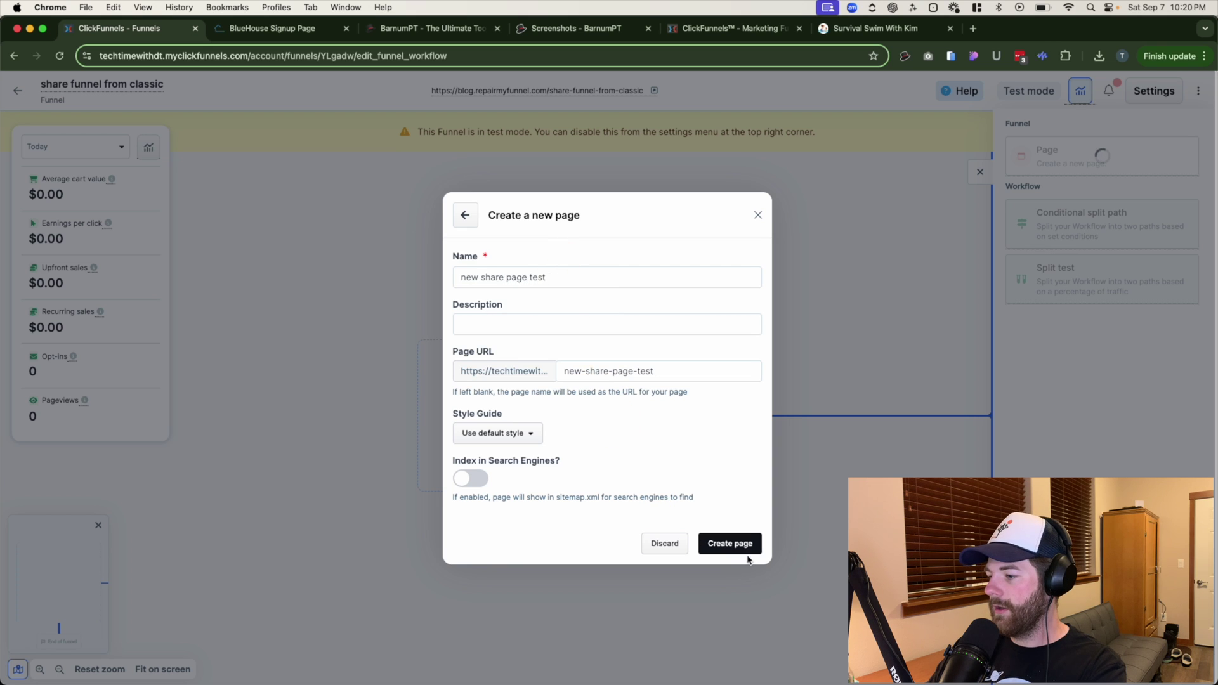
{"action": "key", "text": "Return"}
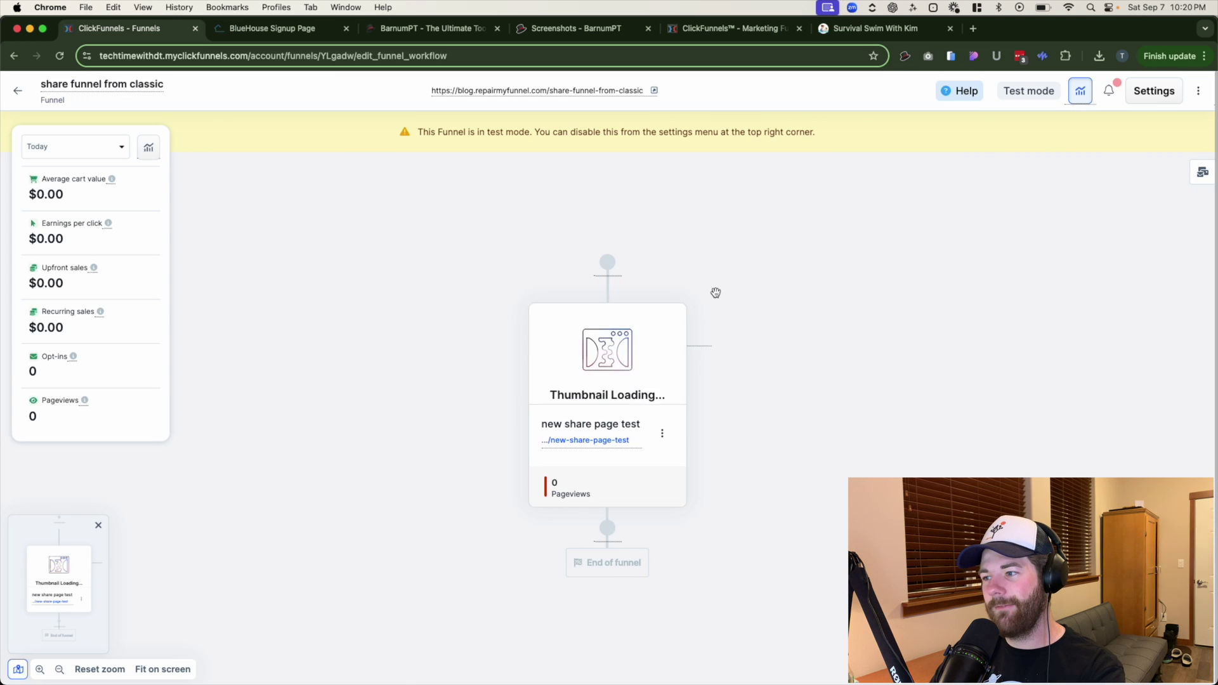
{"action": "left_click", "coordinate": [599, 343]}
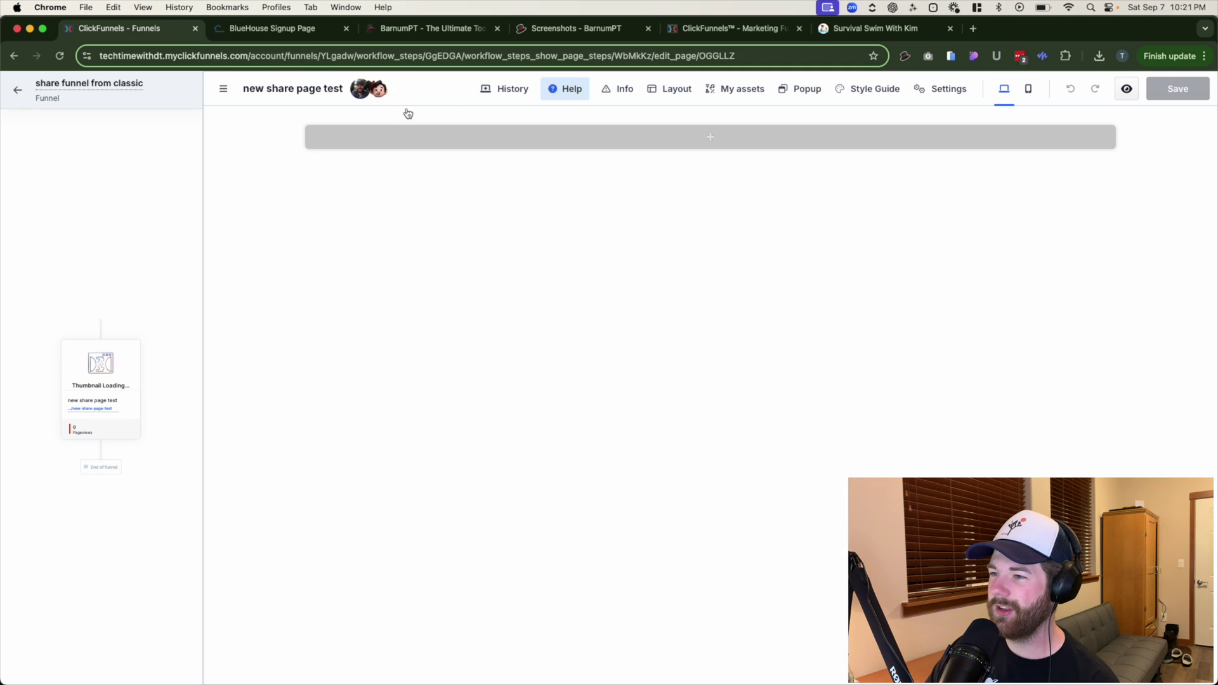
Step: Import the copied Survival Swim With Kim page from BarnumPT's Copied Pages into this page
{"action": "left_click", "coordinate": [379, 92]}
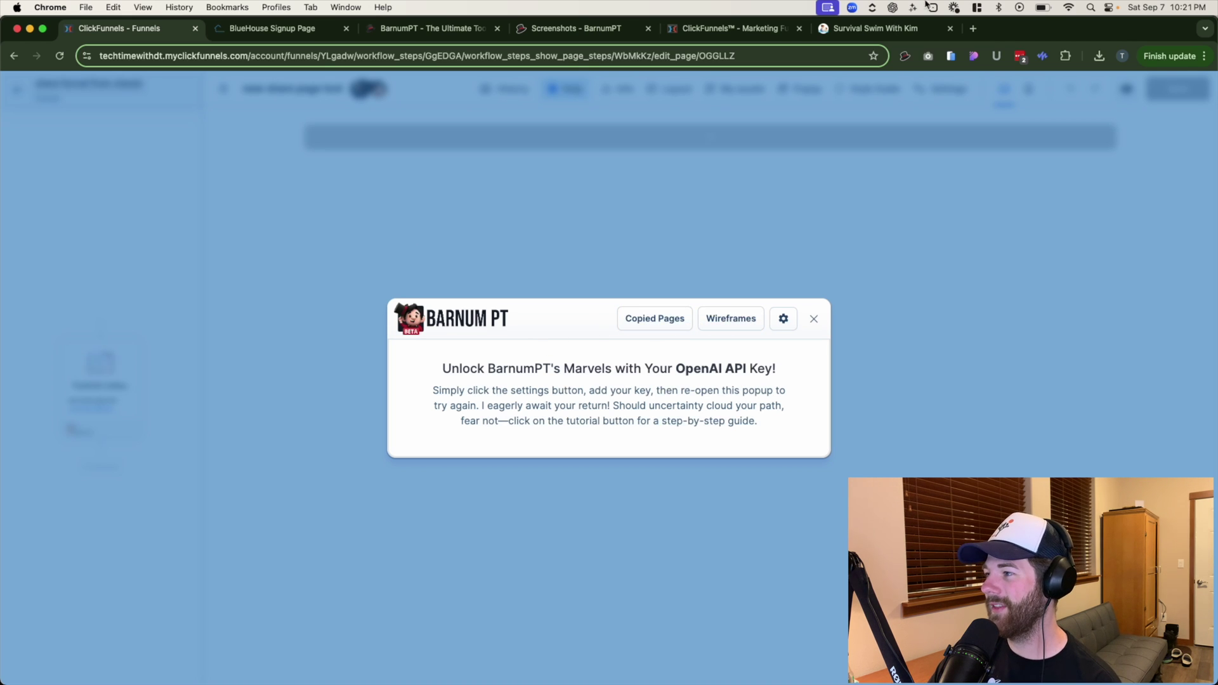
{"action": "left_click", "coordinate": [655, 321]}
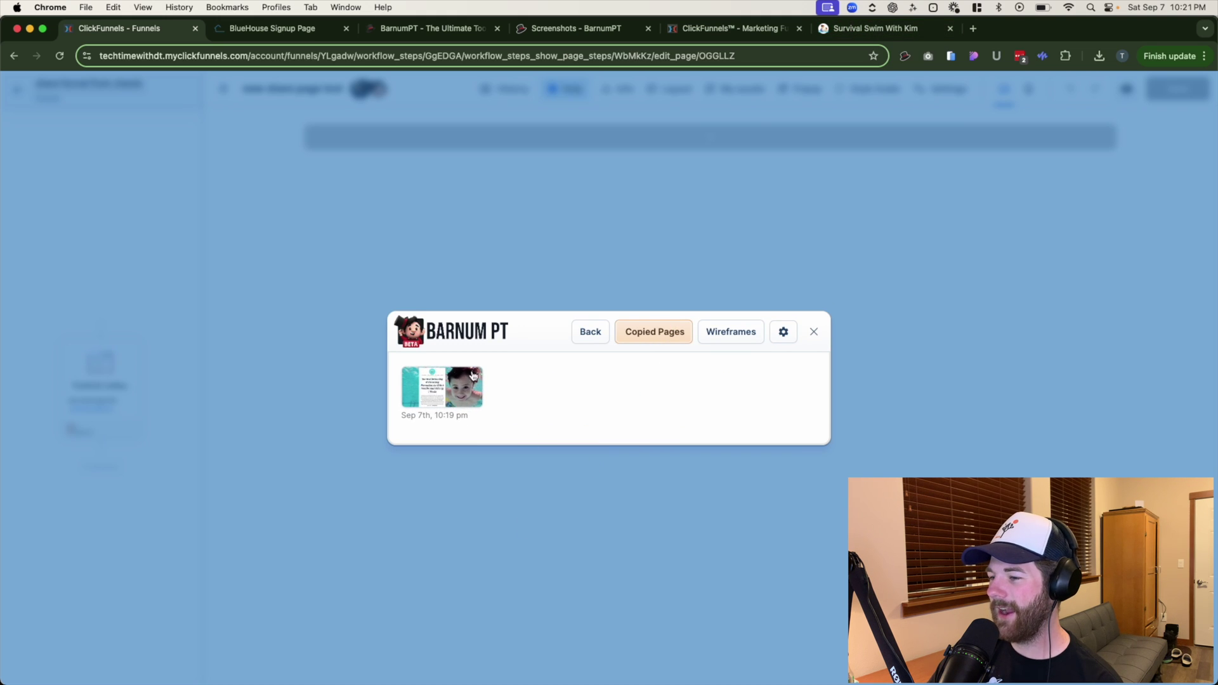
{"action": "left_click", "coordinate": [455, 389]}
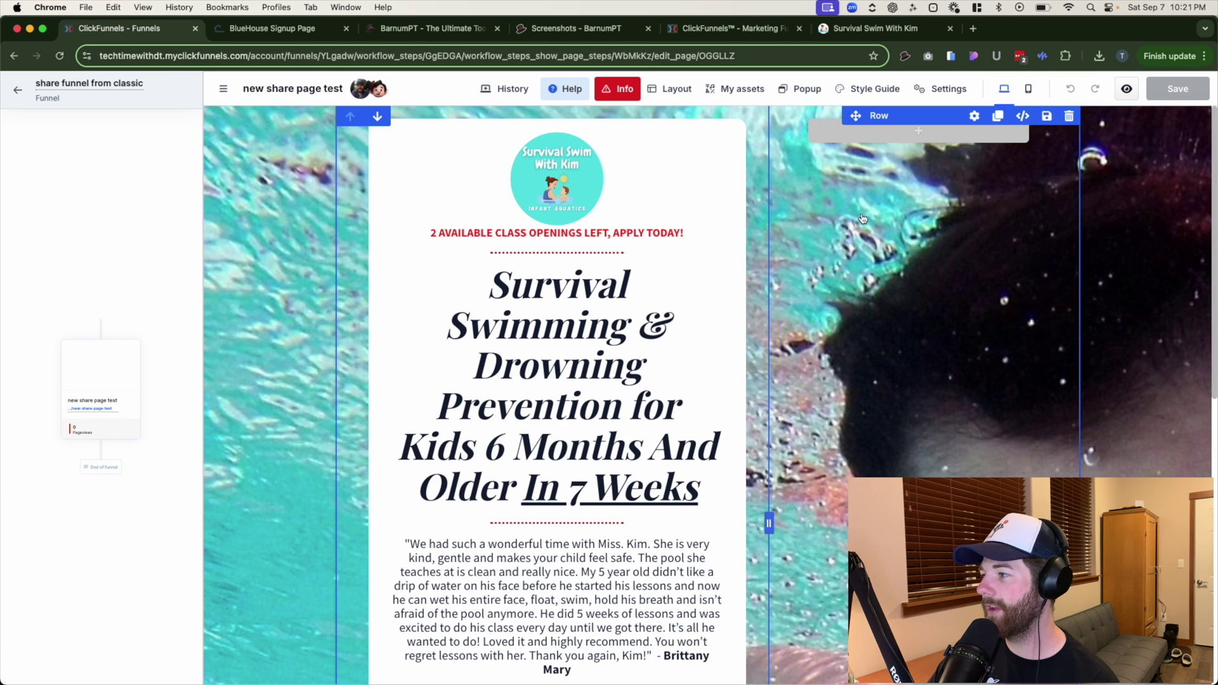
{"action": "scroll", "coordinate": [997, 307], "scroll_direction": "down", "scroll_amount": 10}
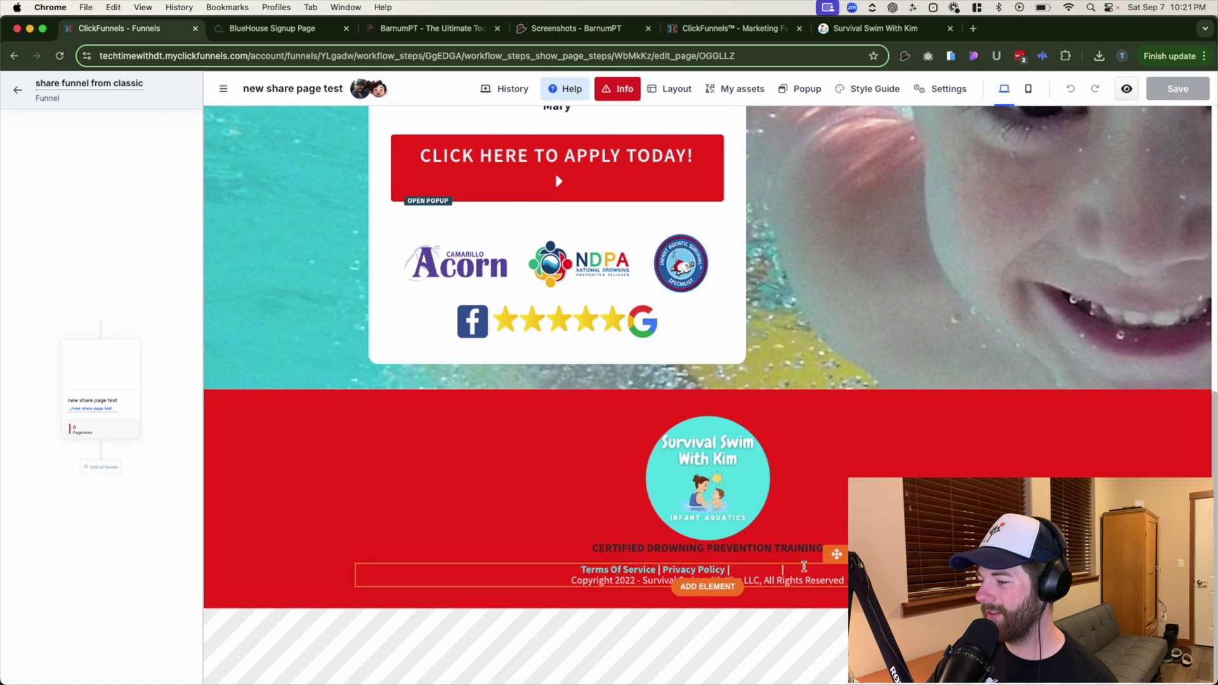
{"action": "scroll", "coordinate": [740, 564], "scroll_direction": "up", "scroll_amount": 8}
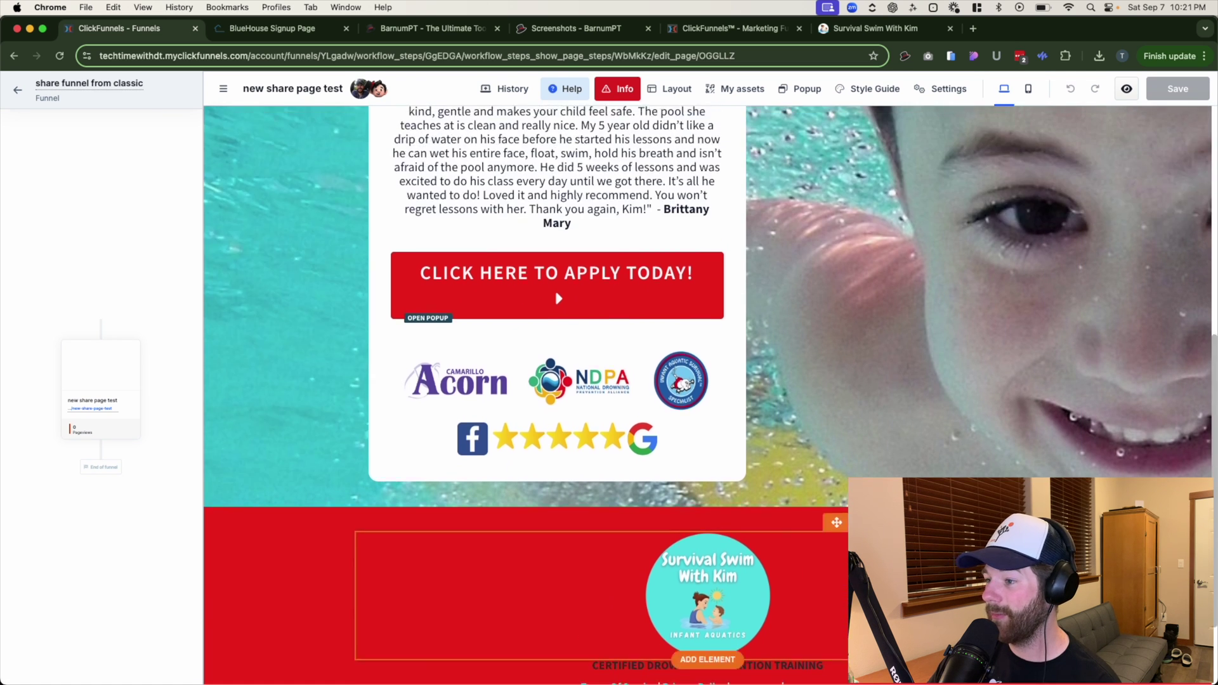
{"action": "scroll", "coordinate": [797, 340], "scroll_direction": "up", "scroll_amount": 2}
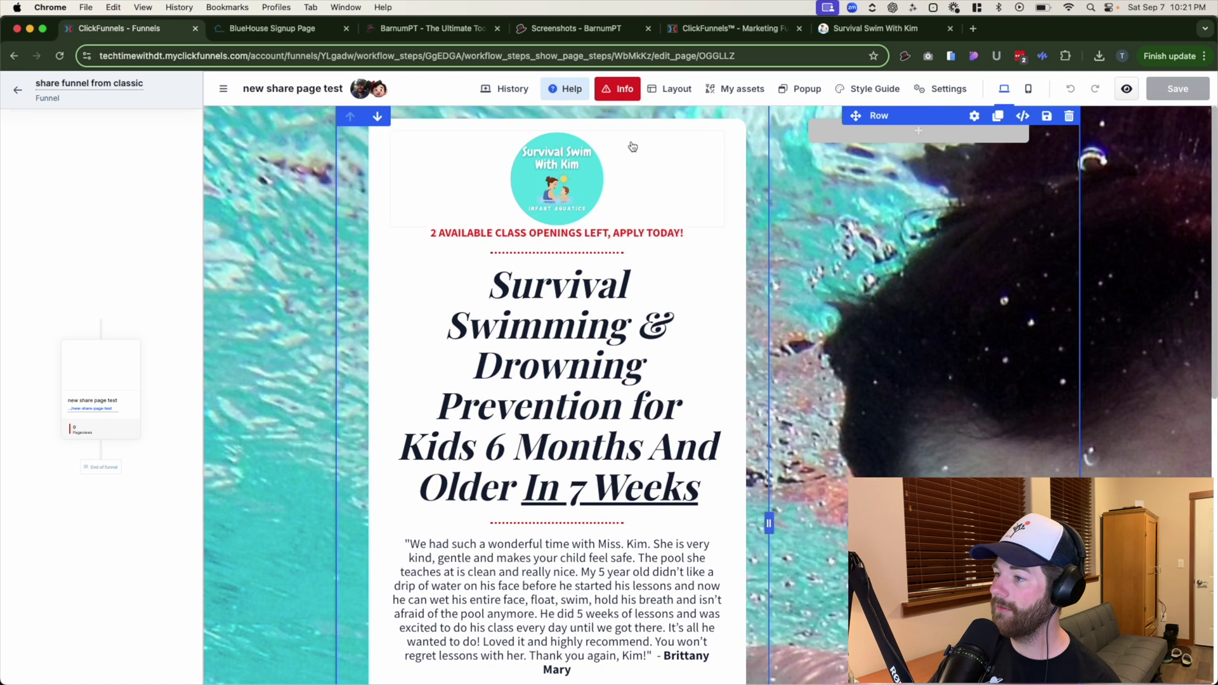
{"action": "left_click", "coordinate": [610, 92]}
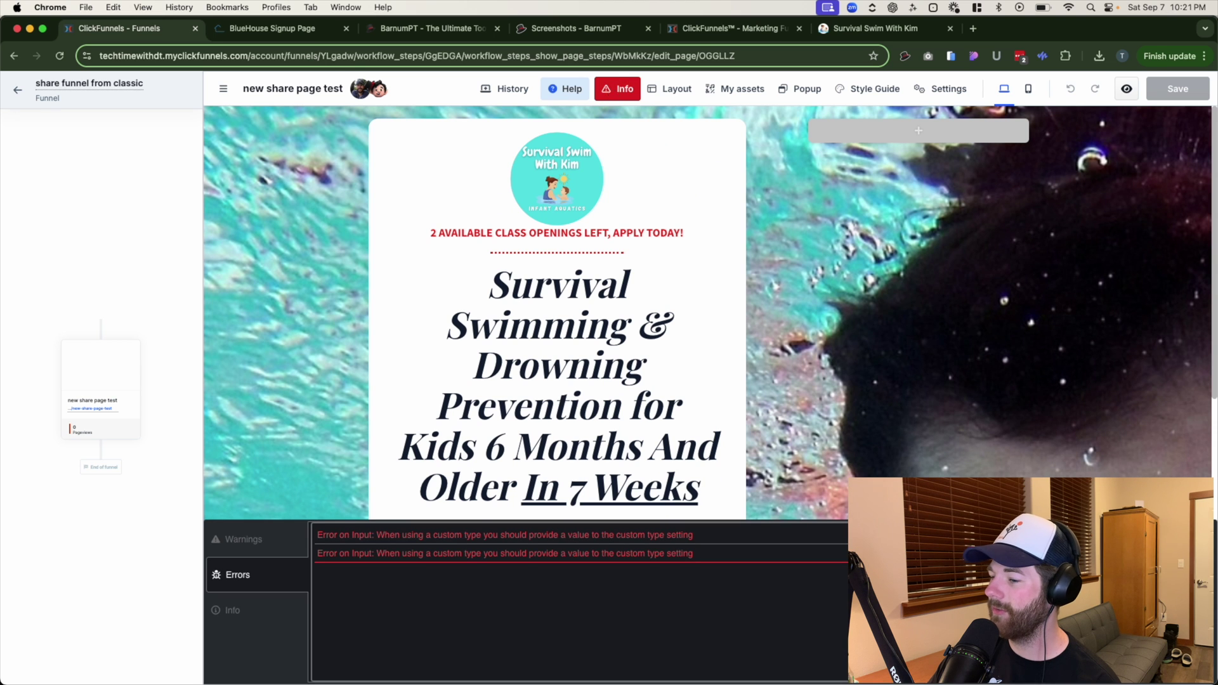
{"action": "left_click", "coordinate": [415, 552]}
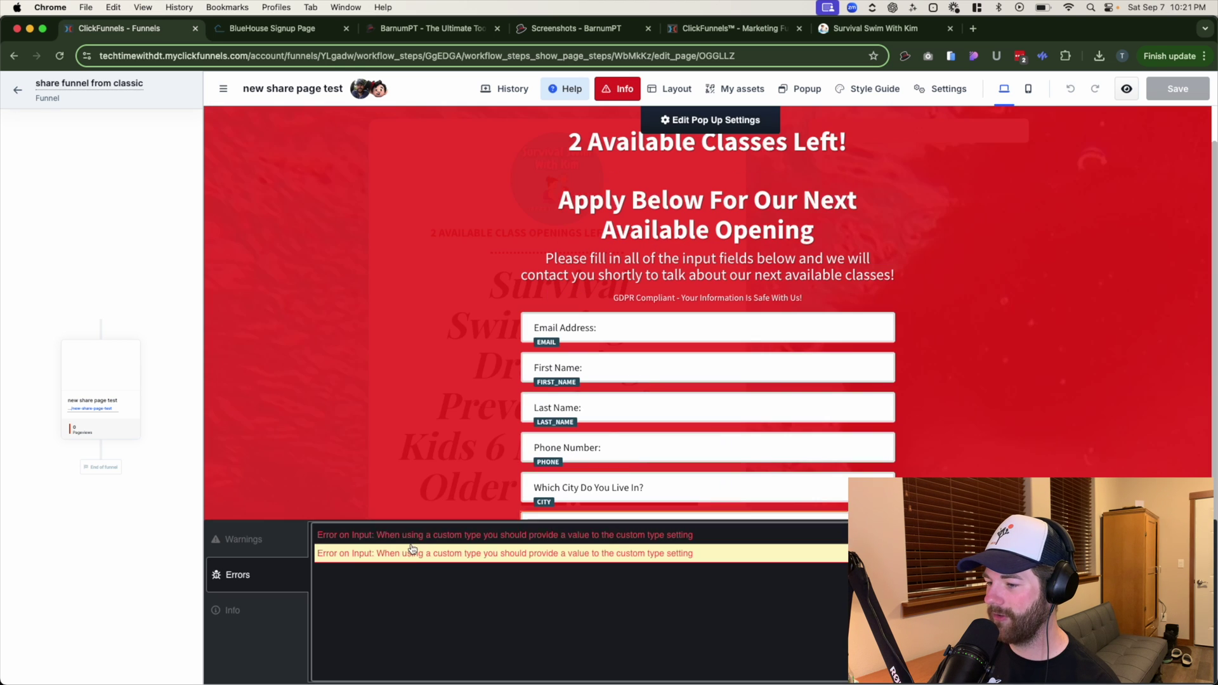
{"action": "left_click", "coordinate": [408, 239]}
{"action": "left_click", "coordinate": [544, 554]}
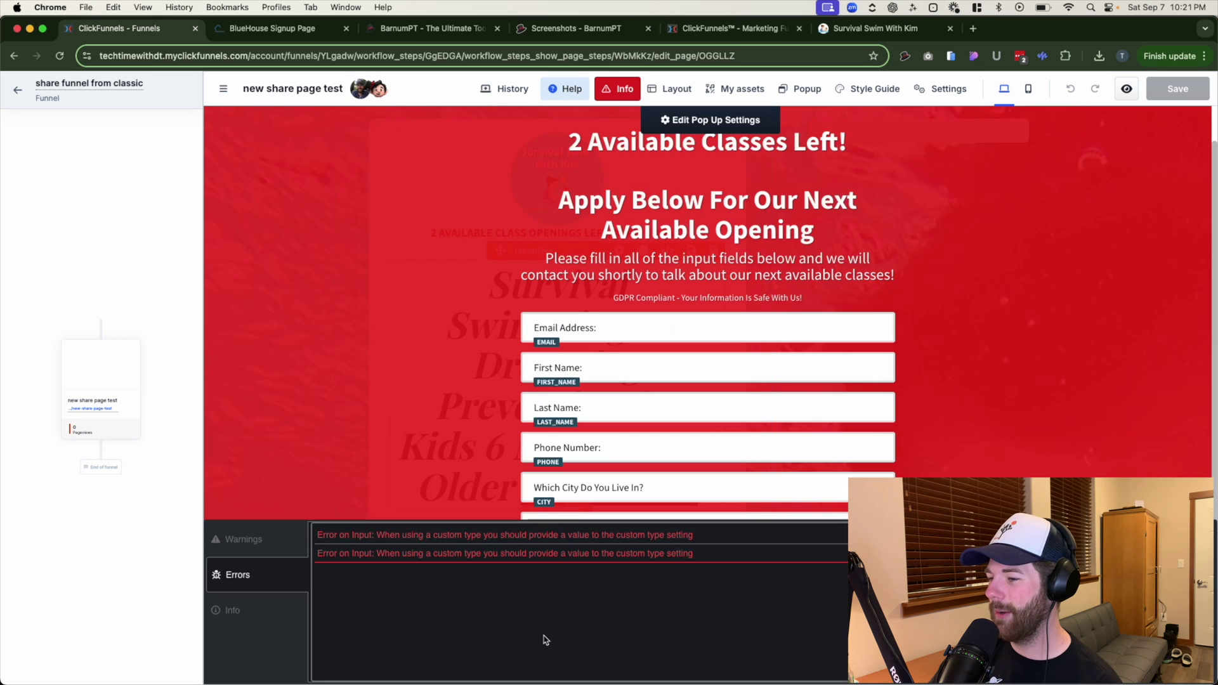
{"action": "left_click", "coordinate": [1108, 246]}
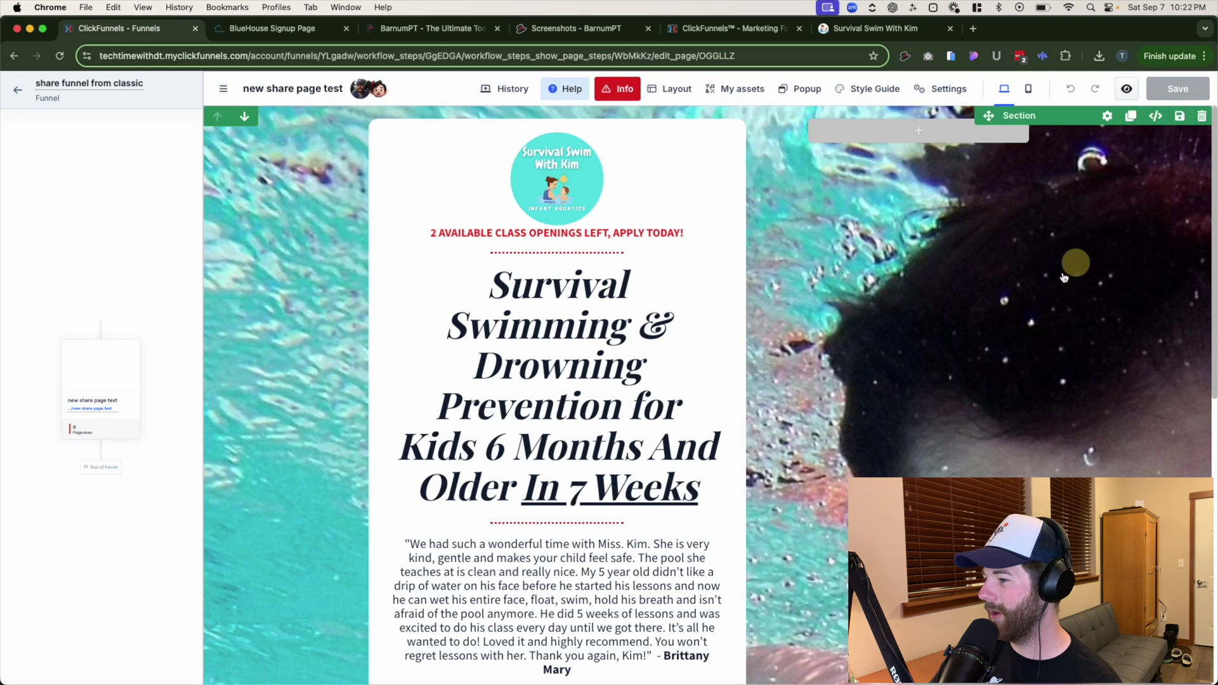
{"action": "left_click", "coordinate": [801, 89]}
{"action": "left_click", "coordinate": [815, 116]}
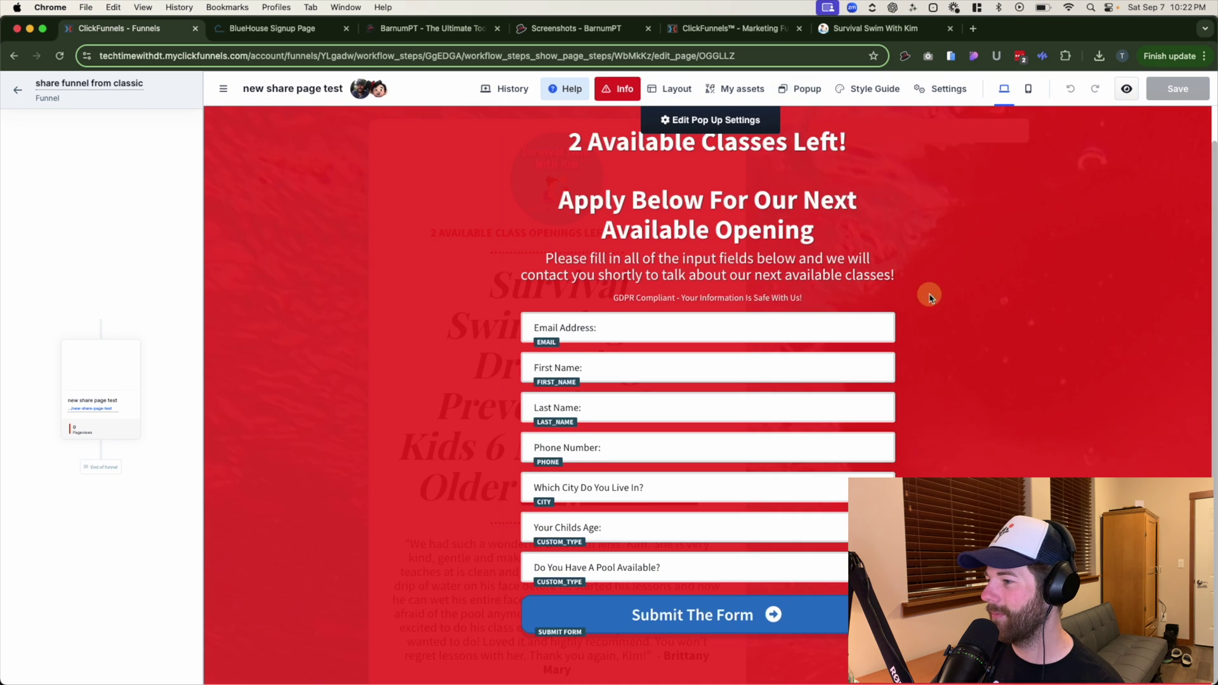
{"action": "left_click", "coordinate": [391, 177]}
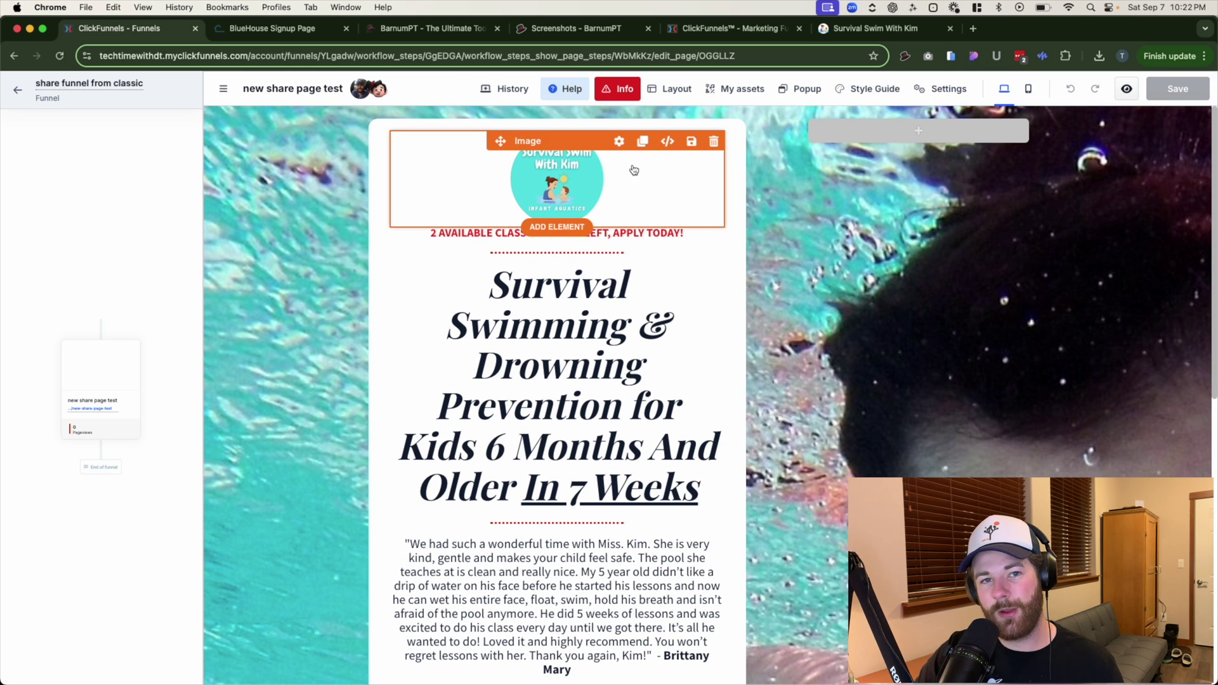
{"action": "left_click", "coordinate": [872, 29]}
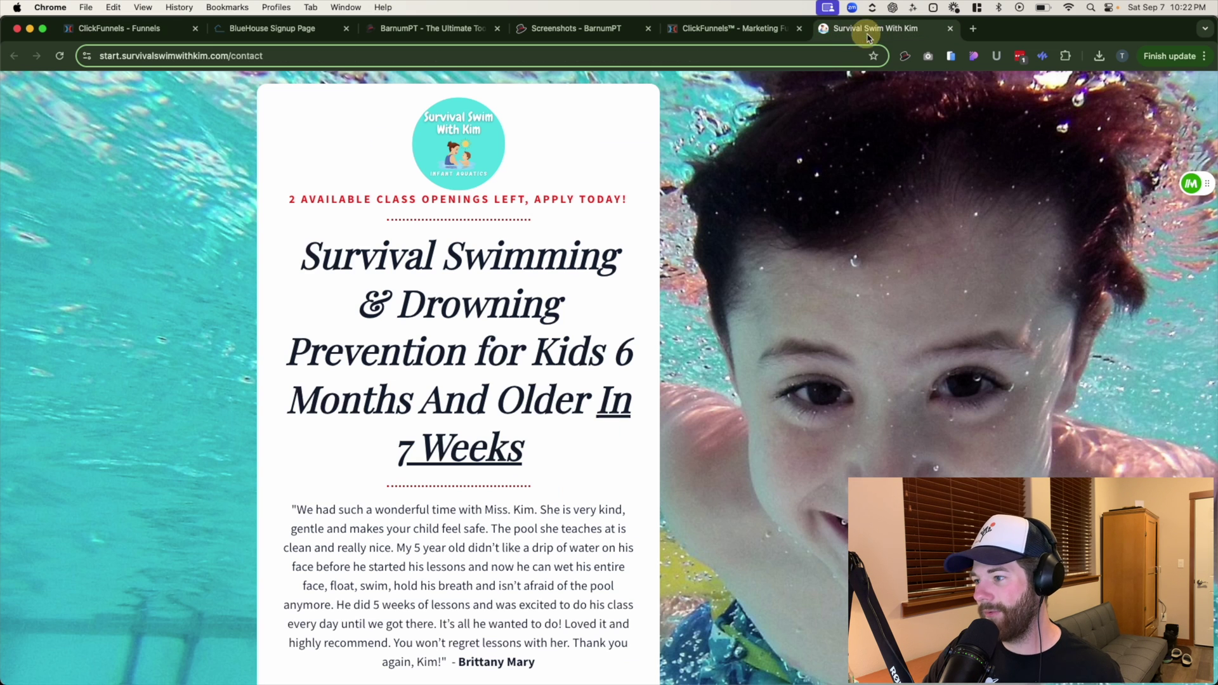
{"action": "left_click", "coordinate": [741, 29]}
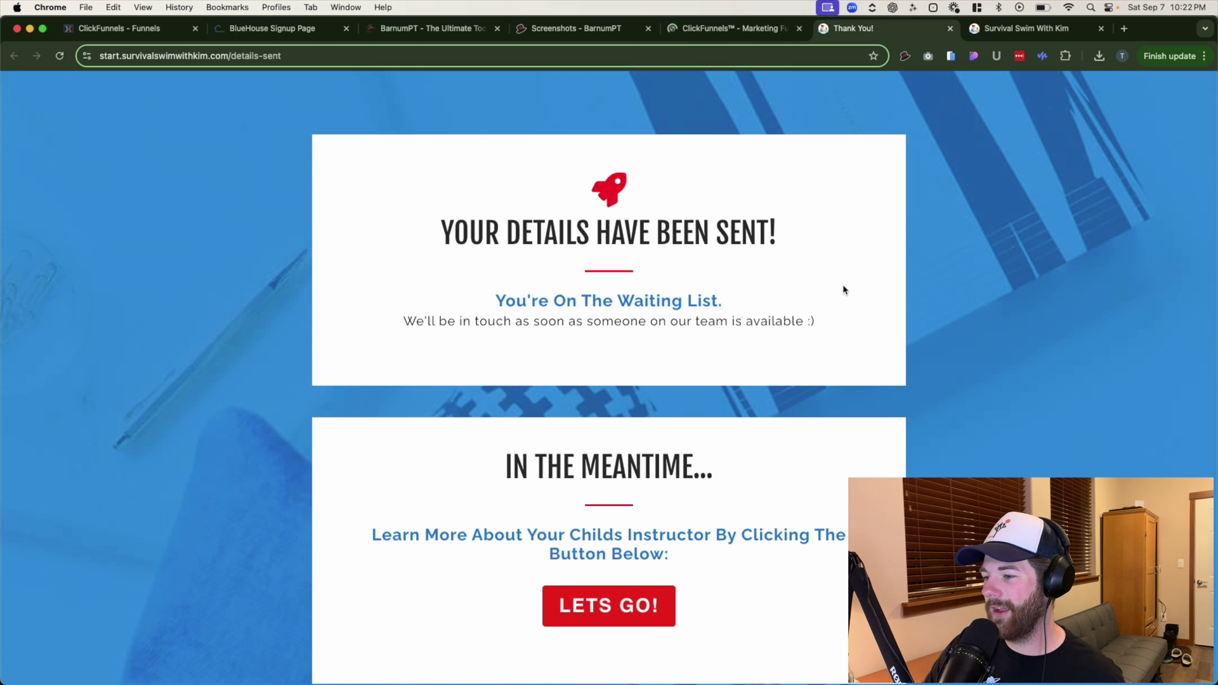
{"action": "scroll", "coordinate": [974, 248], "scroll_direction": "down", "scroll_amount": 5}
{"action": "scroll", "coordinate": [974, 248], "scroll_direction": "up", "scroll_amount": 5}
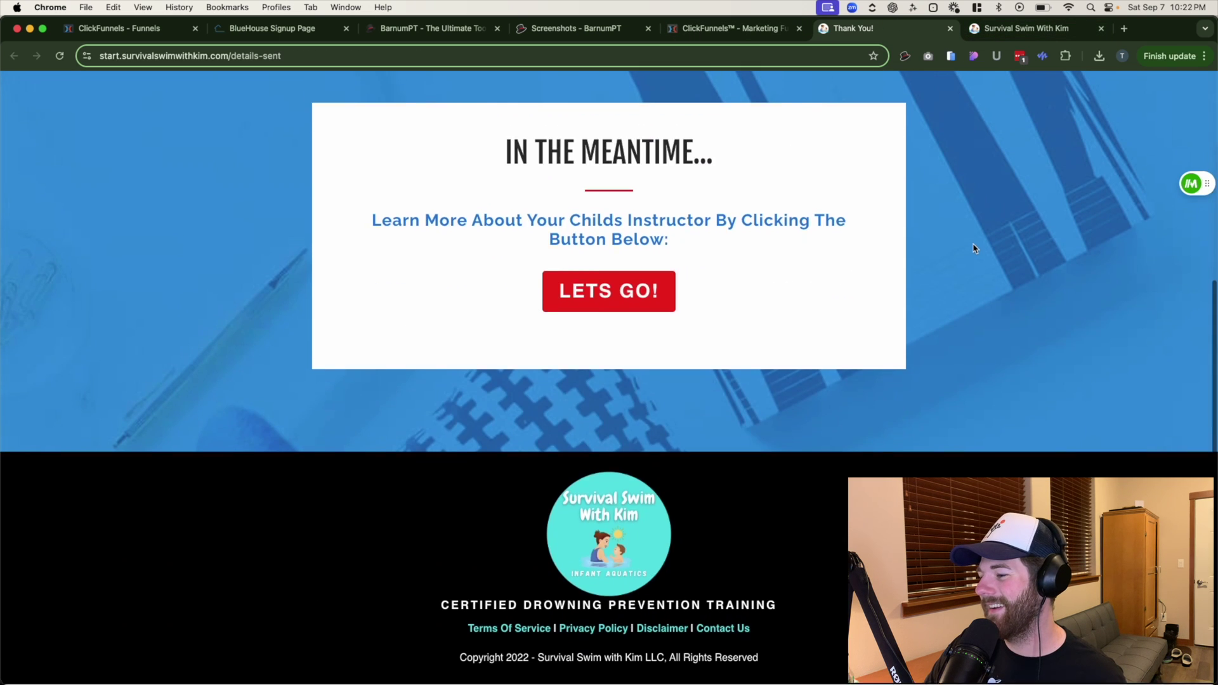
{"action": "scroll", "coordinate": [847, 347], "scroll_direction": "down", "scroll_amount": 5}
{"action": "scroll", "coordinate": [854, 346], "scroll_direction": "up", "scroll_amount": 5}
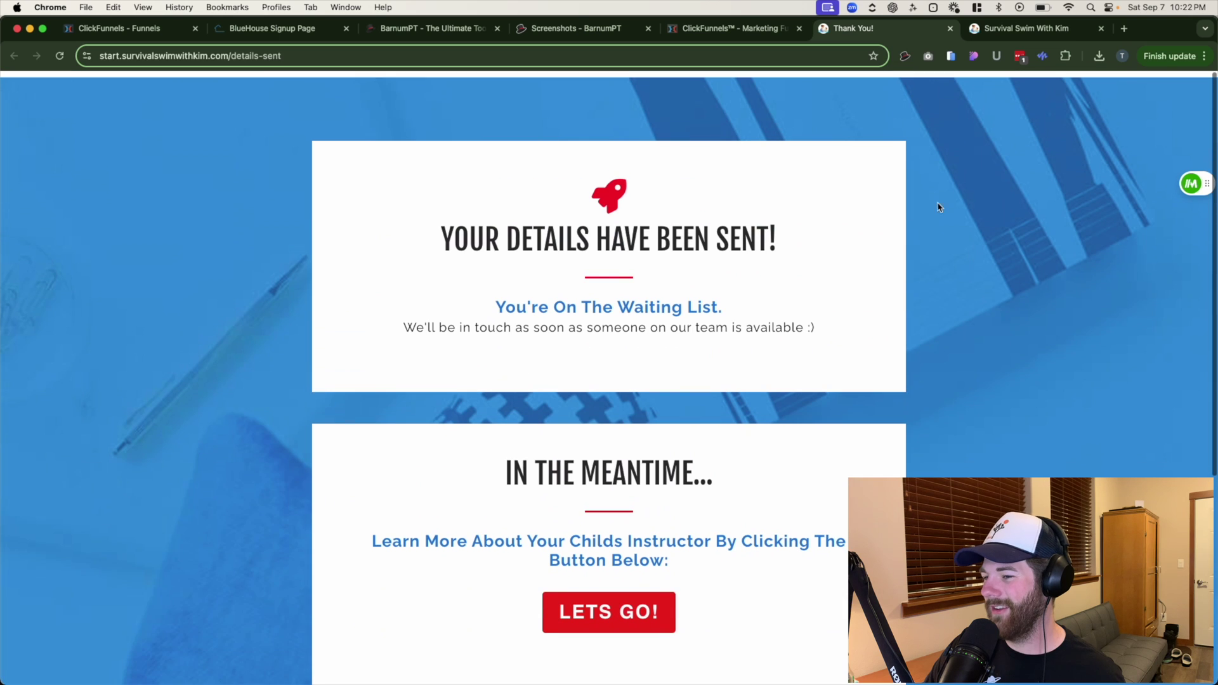
{"action": "left_click", "coordinate": [904, 56]}
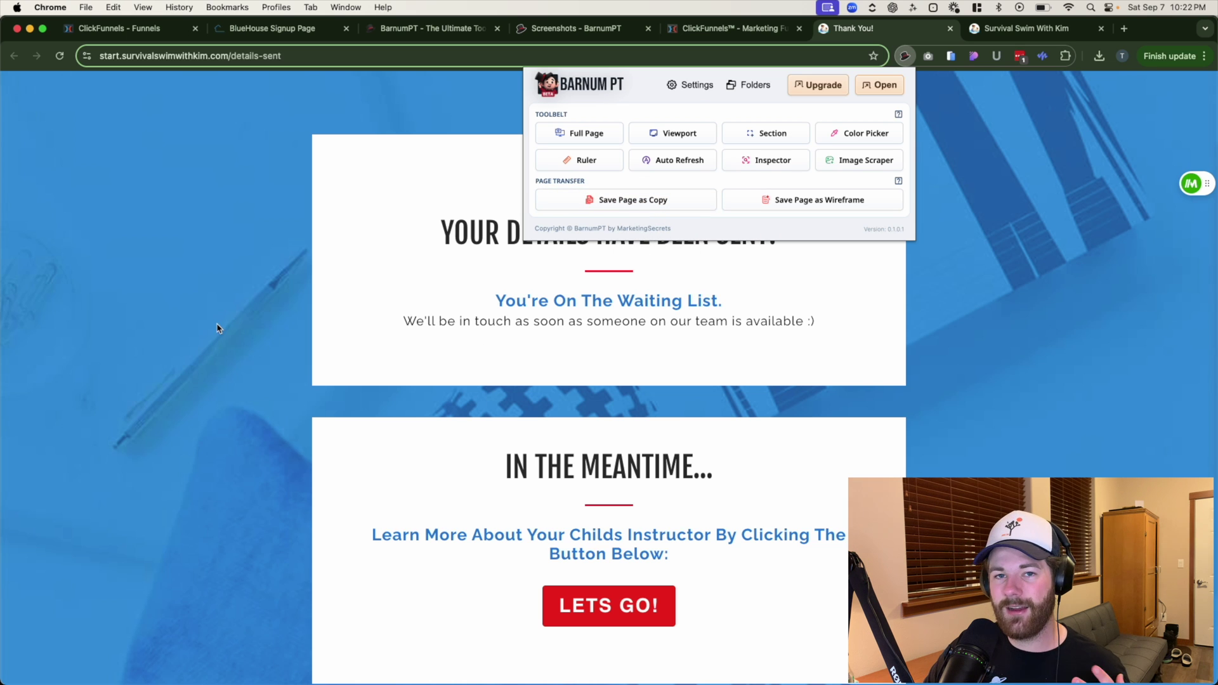
{"action": "left_click", "coordinate": [269, 28]}
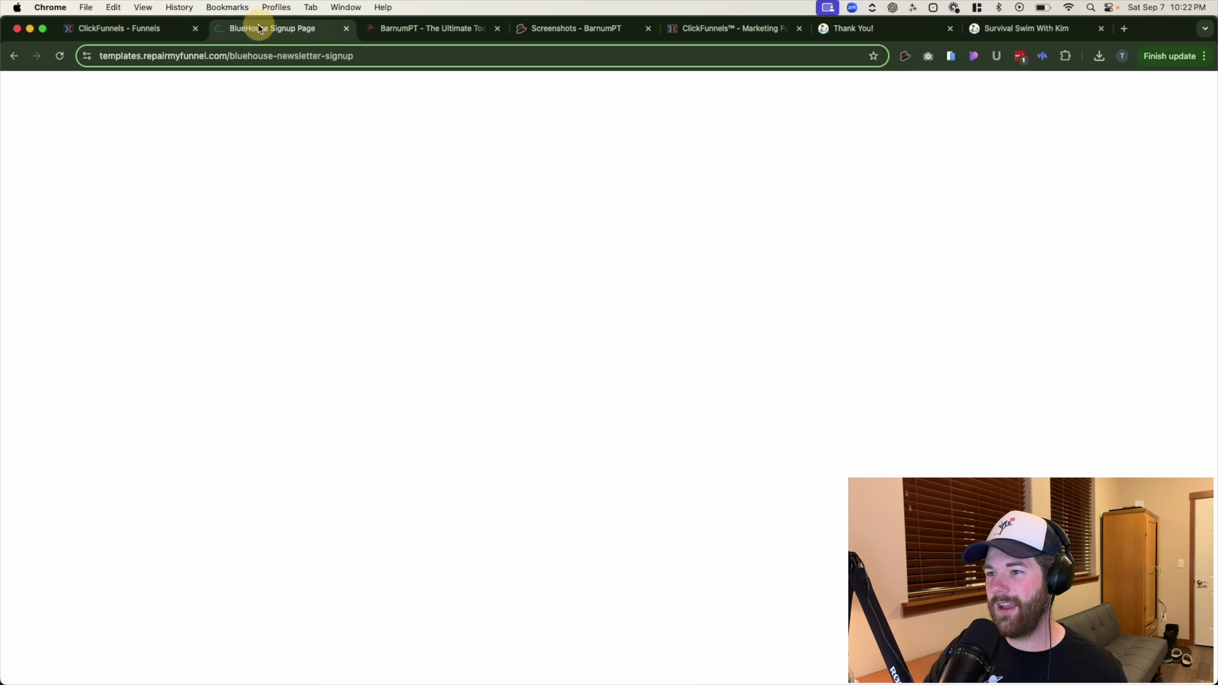
{"action": "left_click", "coordinate": [124, 28]}
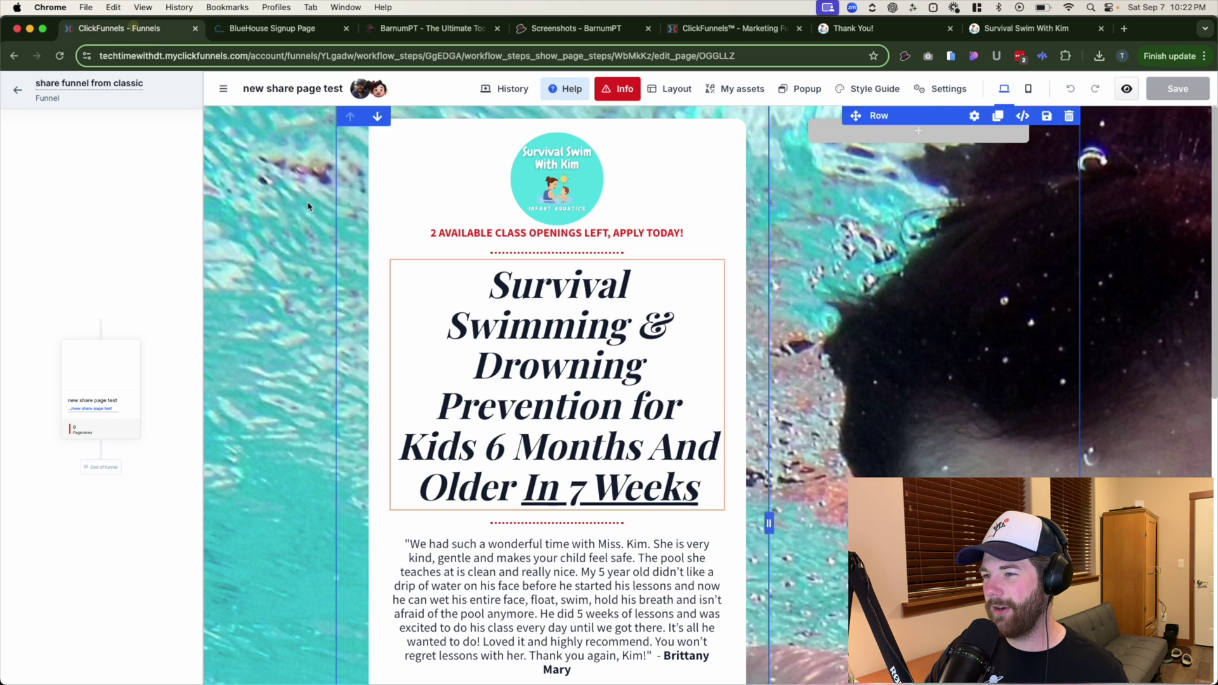
Step: Return from the editor to the 'share funnel from classic' workflow overview
{"action": "left_click", "coordinate": [18, 89]}
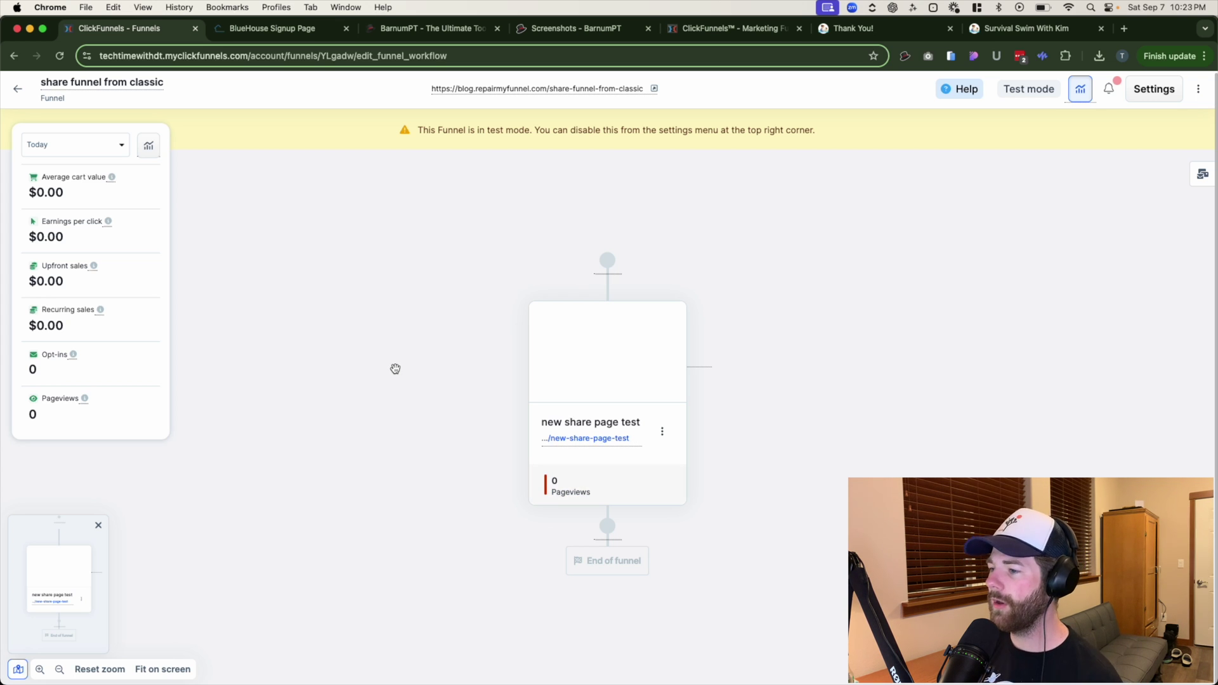
Step: Reopen the new share page test page in the editor and show BarnumPT's Screenshots library (9 captures, 35.28 MB)
{"action": "mouse_move", "coordinate": [530, 351]}
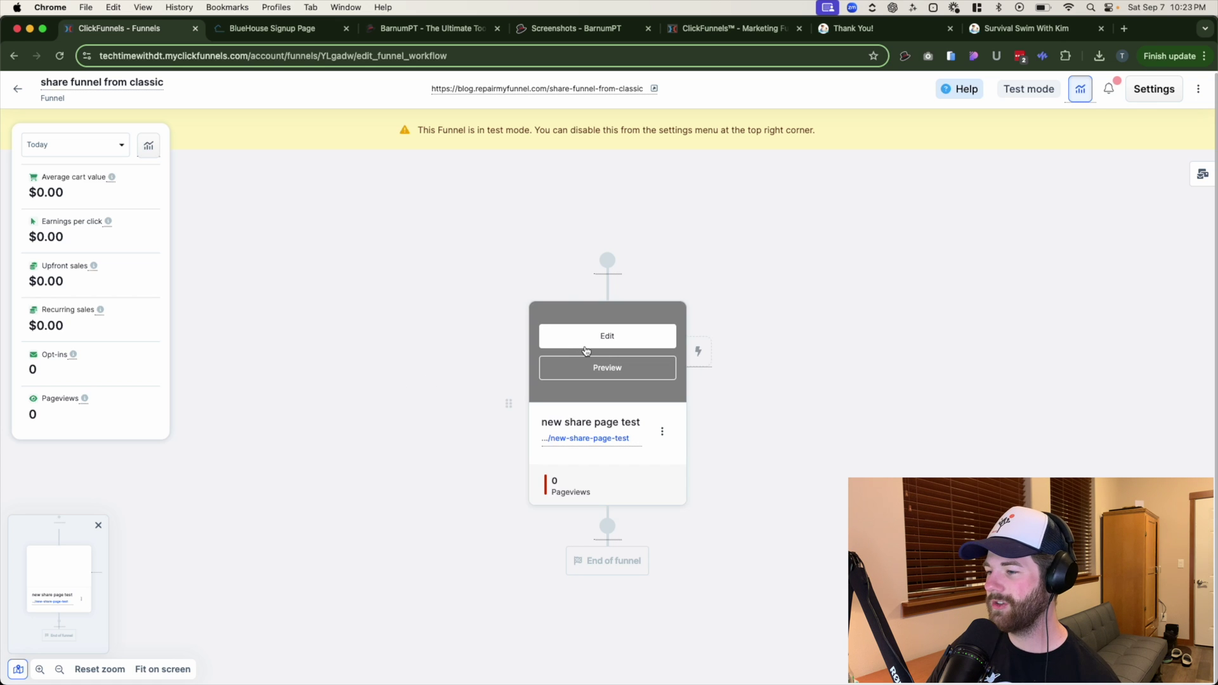
{"action": "left_click", "coordinate": [584, 346]}
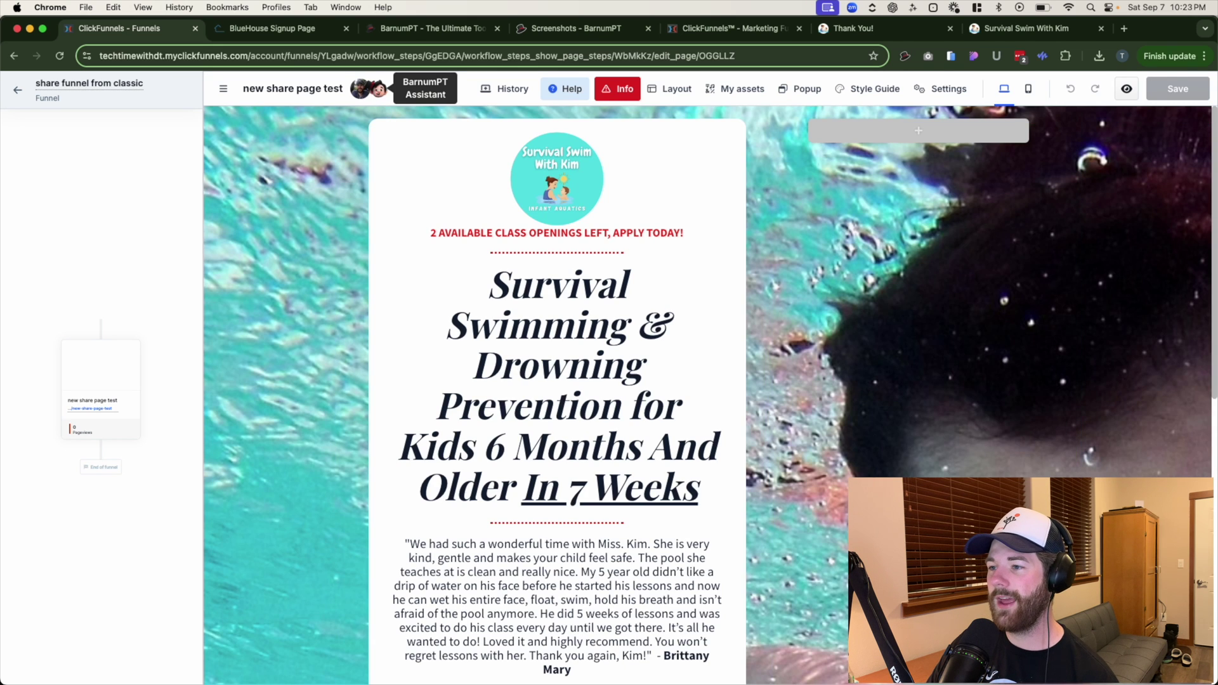
{"action": "left_click", "coordinate": [379, 89]}
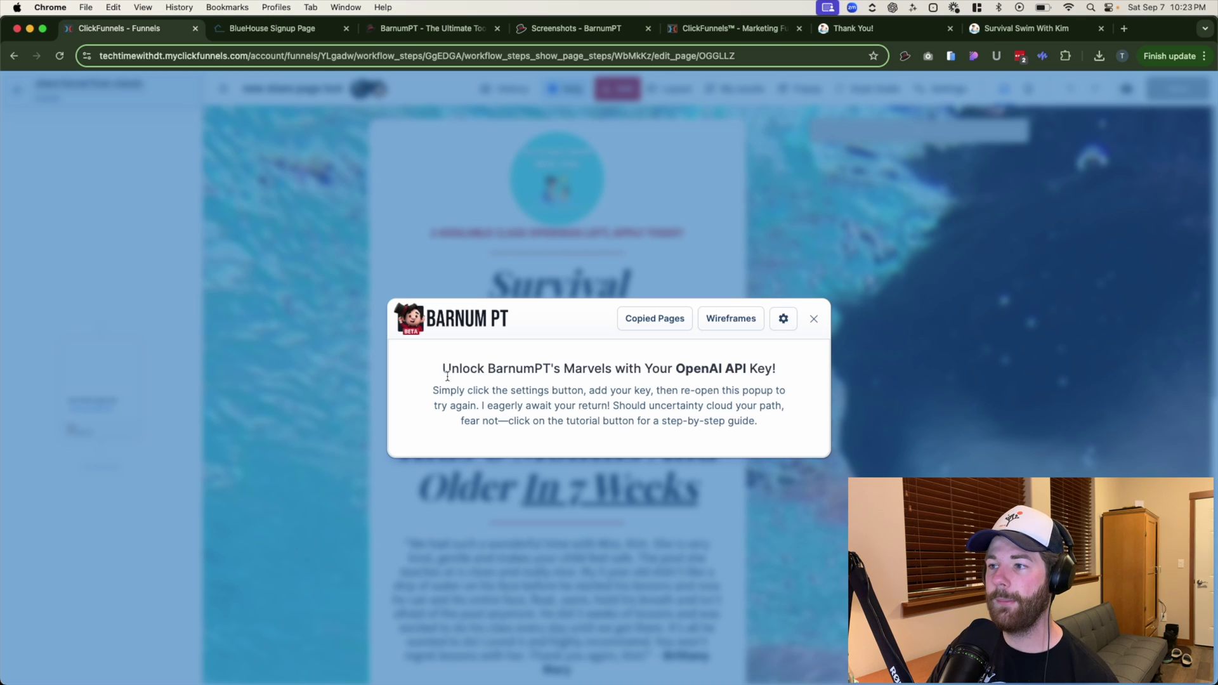
{"action": "left_click", "coordinate": [571, 27]}
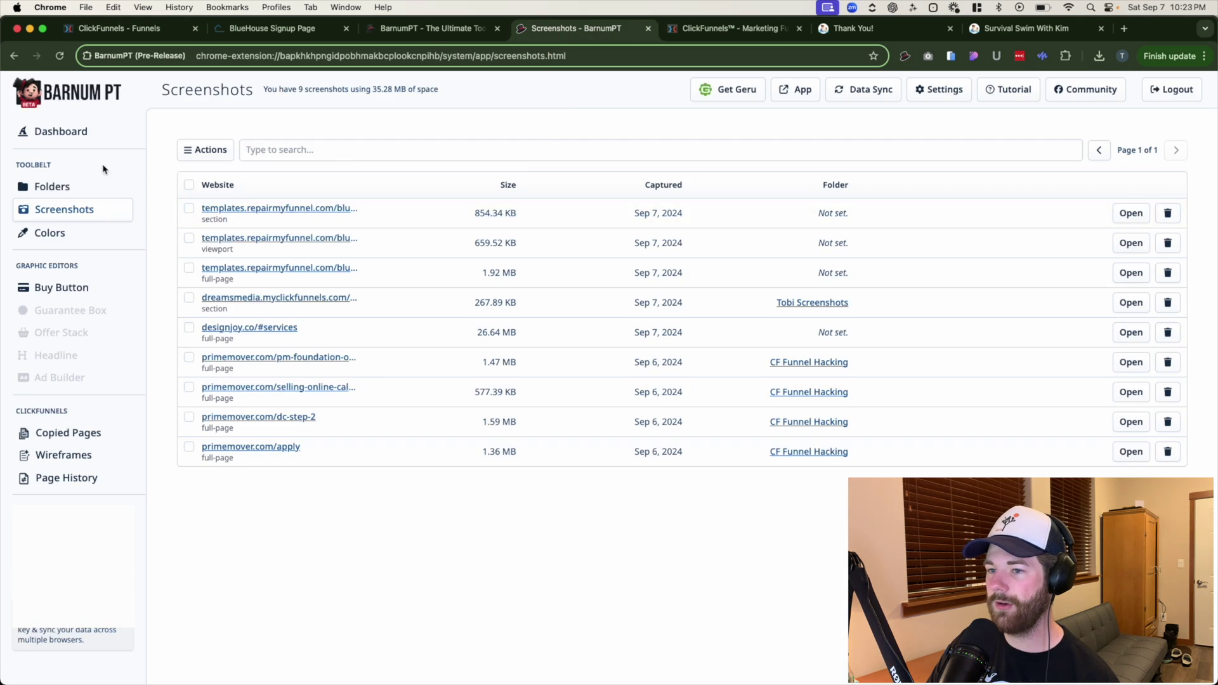
Step: Open BarnumPT Settings from the Dashboard and highlight the note about upgrading without an API key
{"action": "left_click", "coordinate": [74, 135]}
{"action": "left_click", "coordinate": [276, 325]}
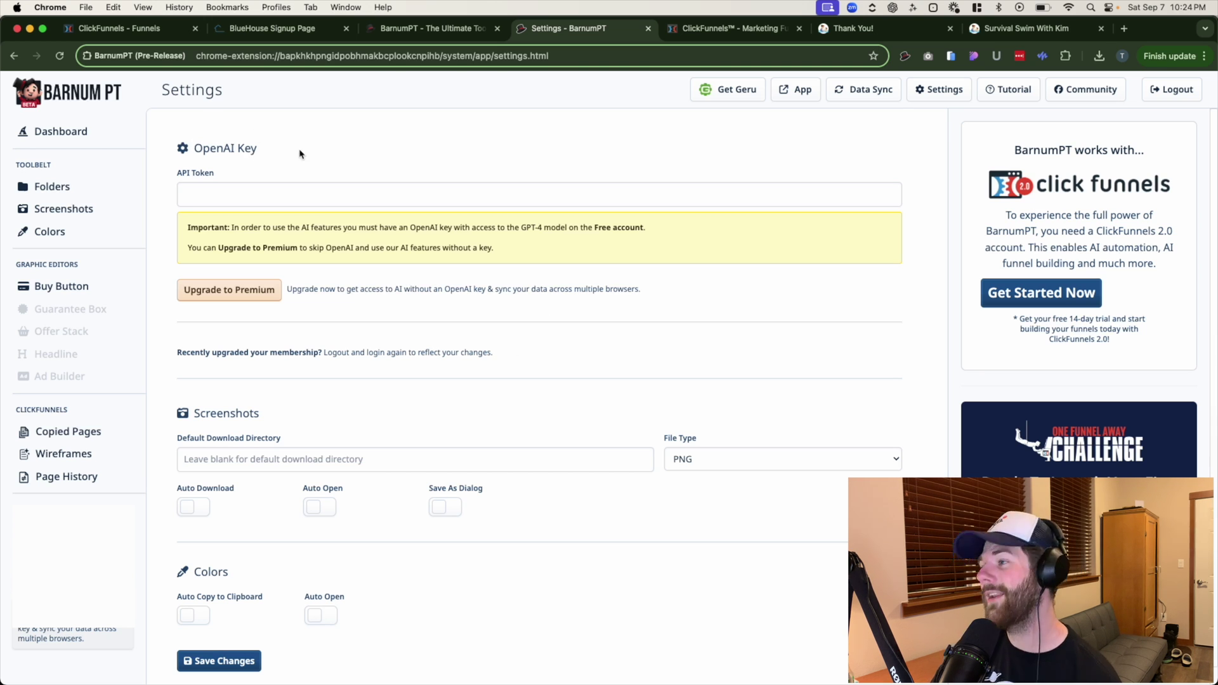
{"action": "left_click_drag", "start_coordinate": [316, 289], "coordinate": [647, 302]}
{"action": "left_click", "coordinate": [501, 328]}
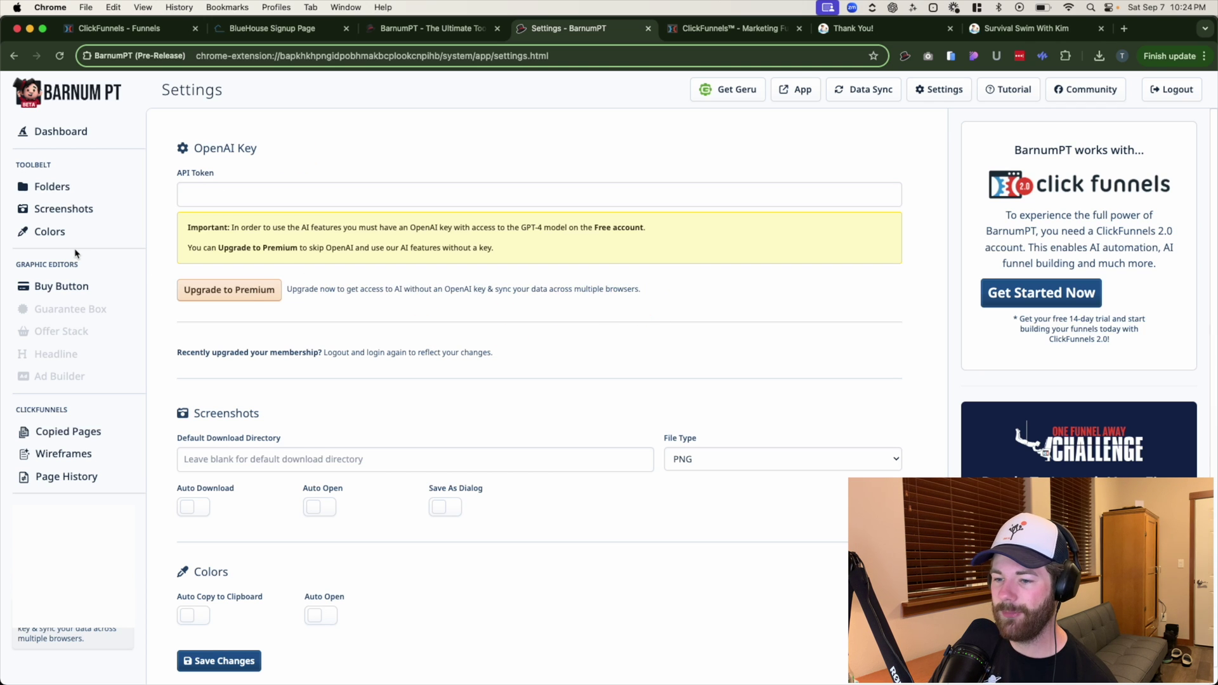
{"action": "scroll", "coordinate": [419, 285], "scroll_direction": "down", "scroll_amount": 1}
{"action": "scroll", "coordinate": [416, 286], "scroll_direction": "up", "scroll_amount": 1}
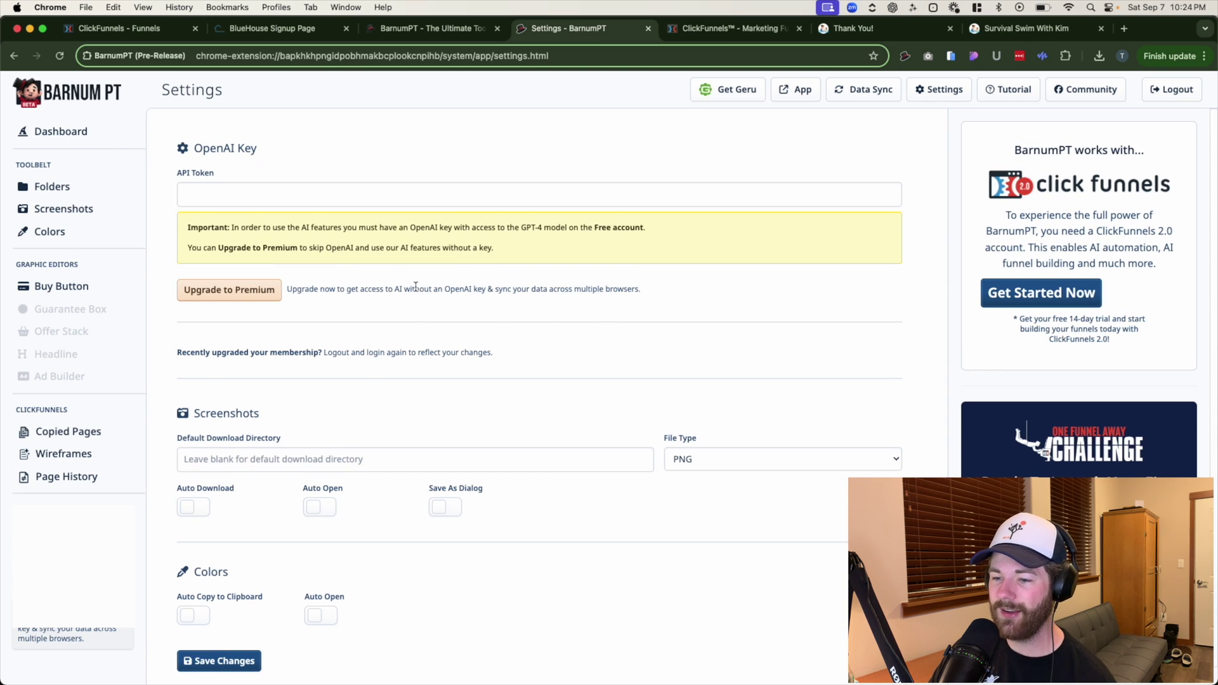